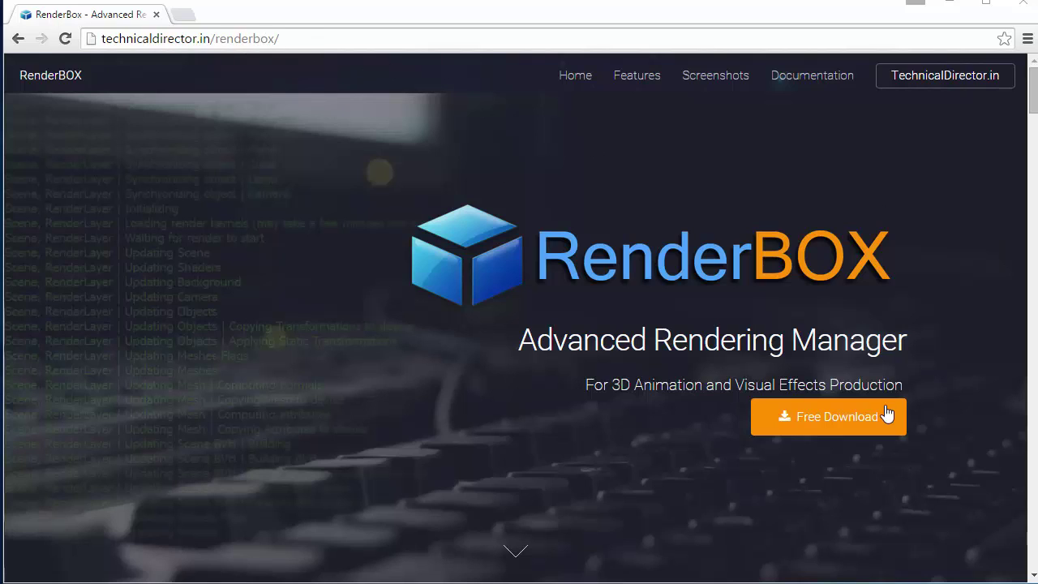
# Go to the download section of the RenderBOX web page, and minimize the browser window.
pyautogui.scroll(-1, 887, 414)
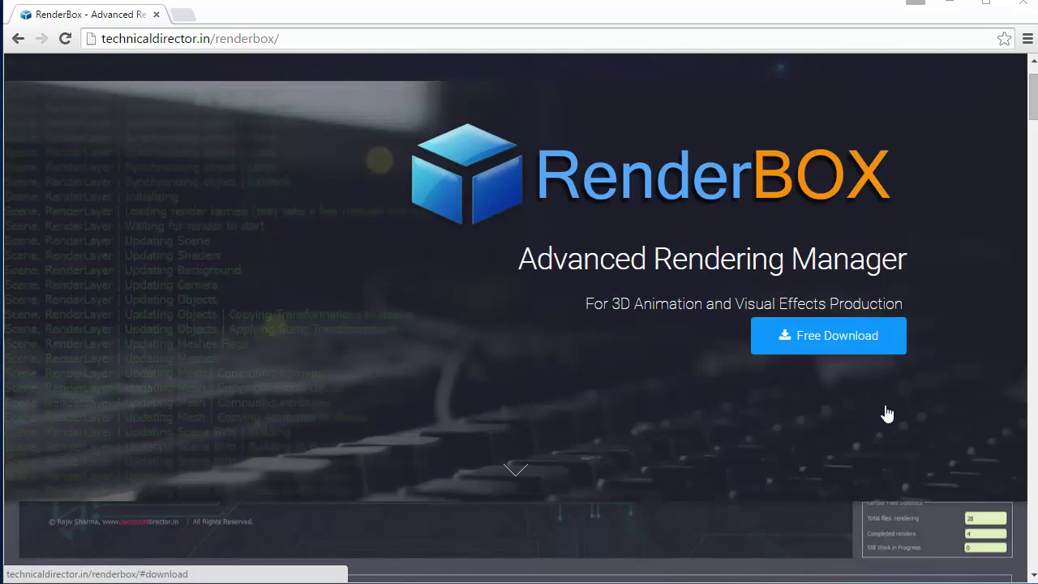
pyautogui.click(861, 339)
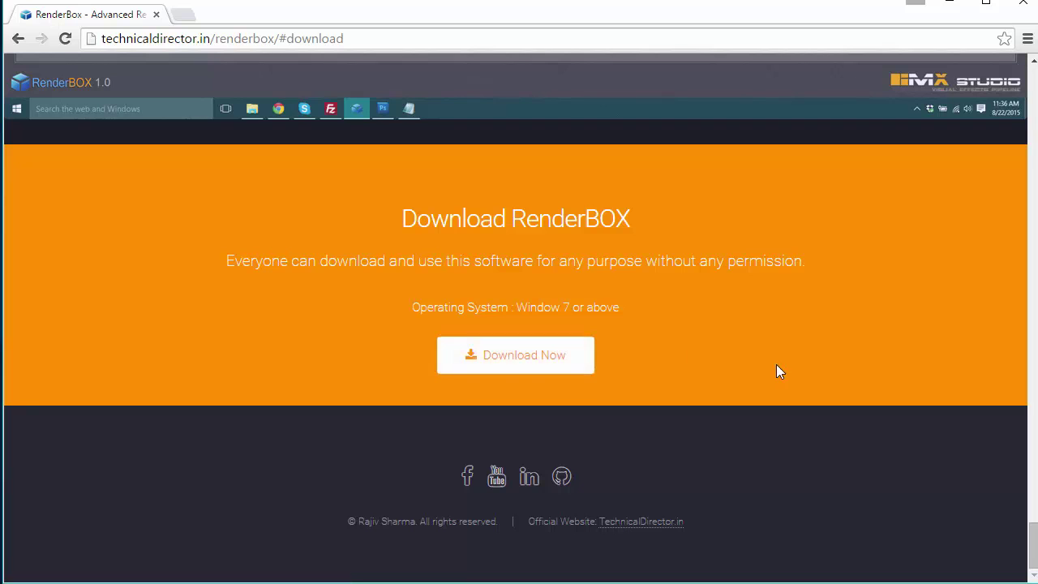
pyautogui.click(950, 10)
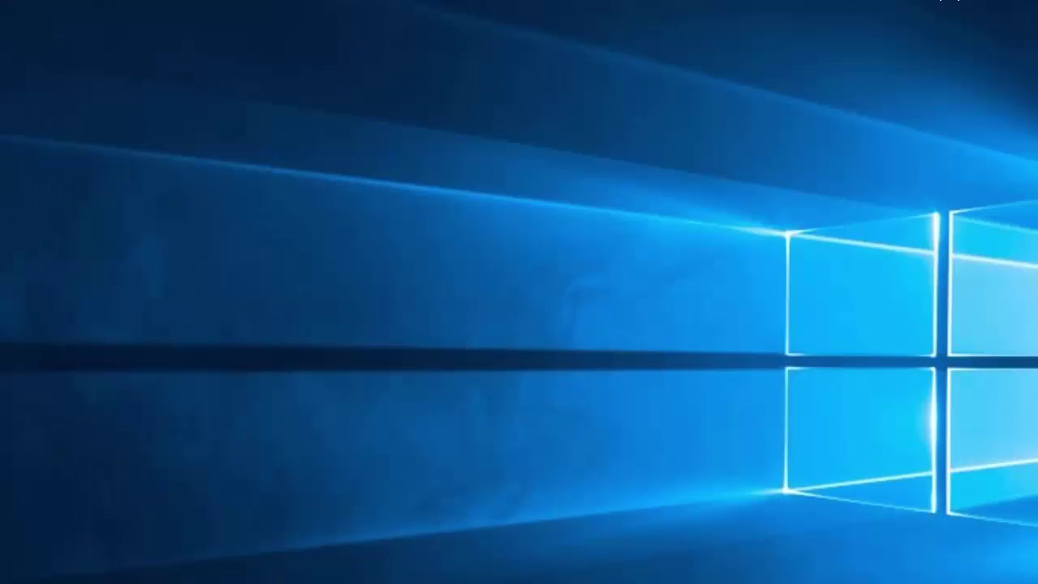
# Launch the RenderBOX-1.0.exe installer from the desktop and accept its license agreement.
pyautogui.moveTo(70, 165); pyautogui.dragTo(469, 243)
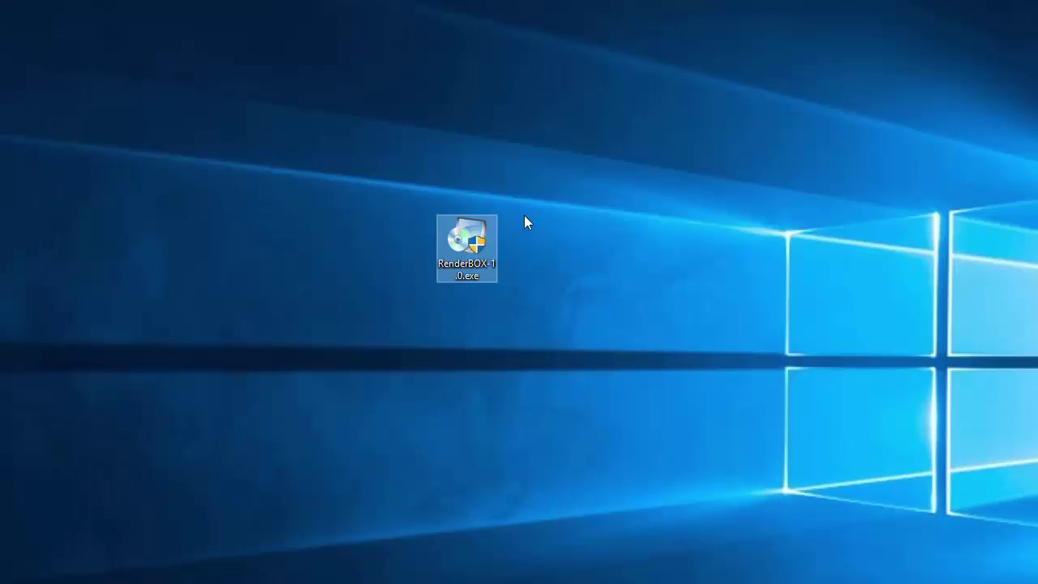
pyautogui.doubleClick(476, 260)
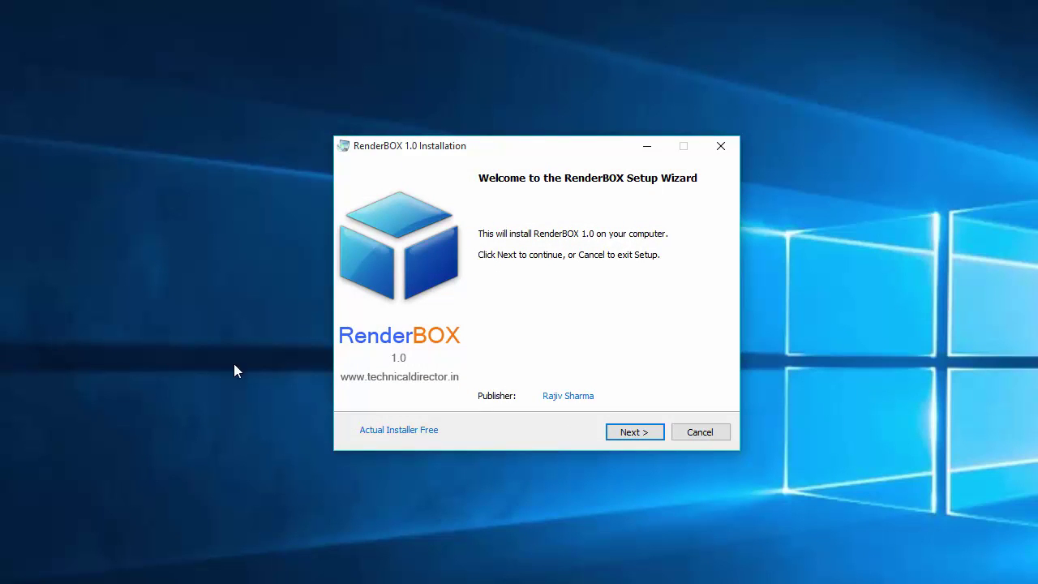
pyautogui.click(632, 434)
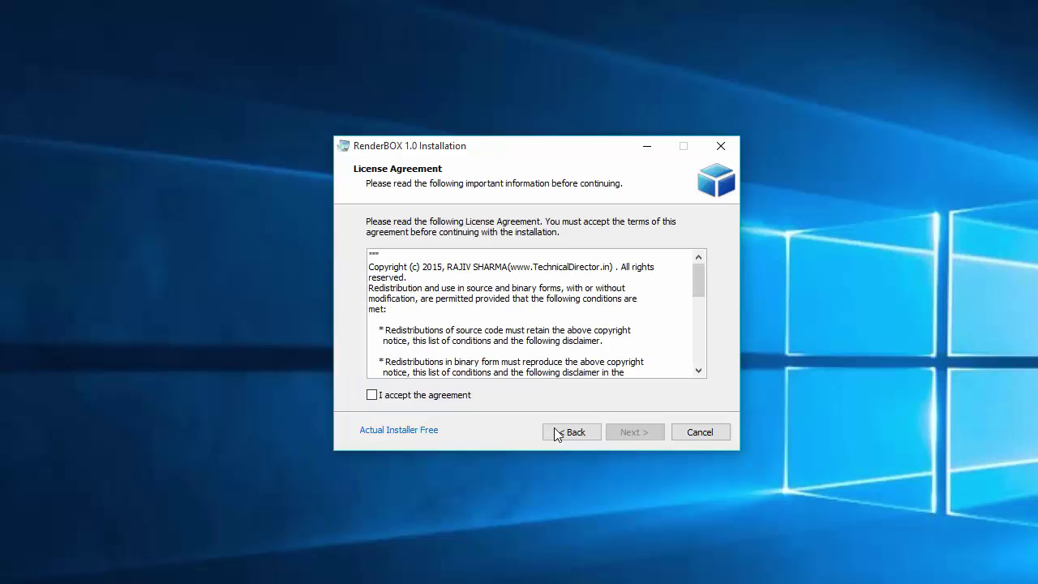
pyautogui.click(385, 399)
pyautogui.click(643, 433)
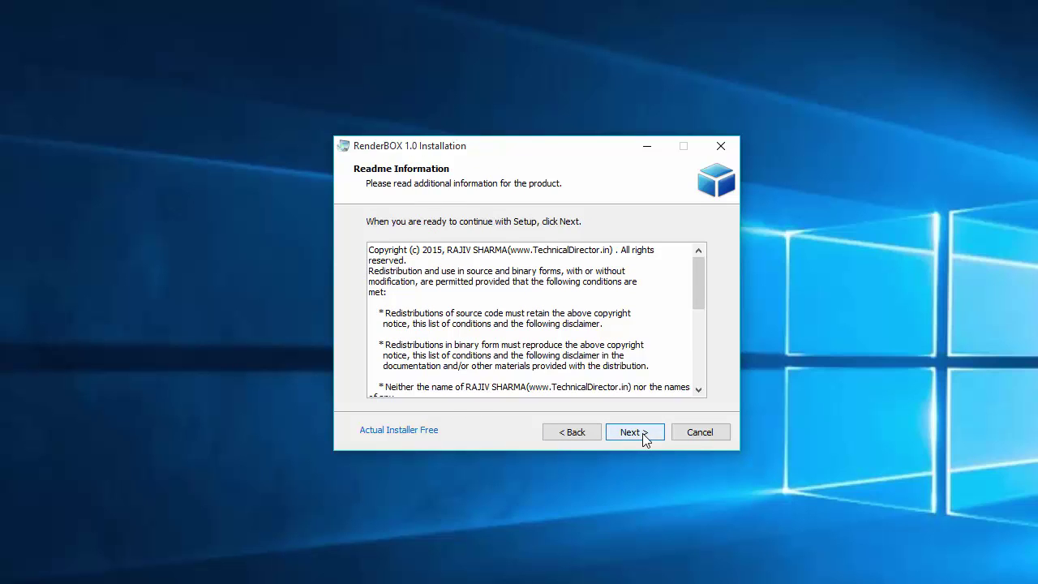
# Install RenderBOX 1.0 with the default settings, finish setup with Launch RenderBOX enabled, and shrink the program window to fit the screen.
pyautogui.click(643, 434)
pyautogui.click(643, 434)
pyautogui.click(643, 434)
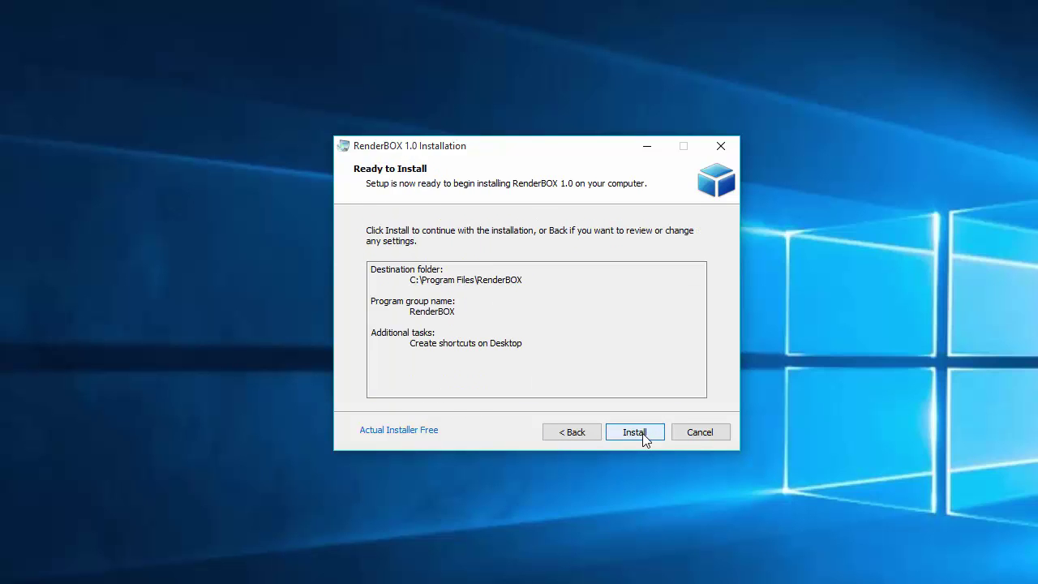
pyautogui.click(643, 434)
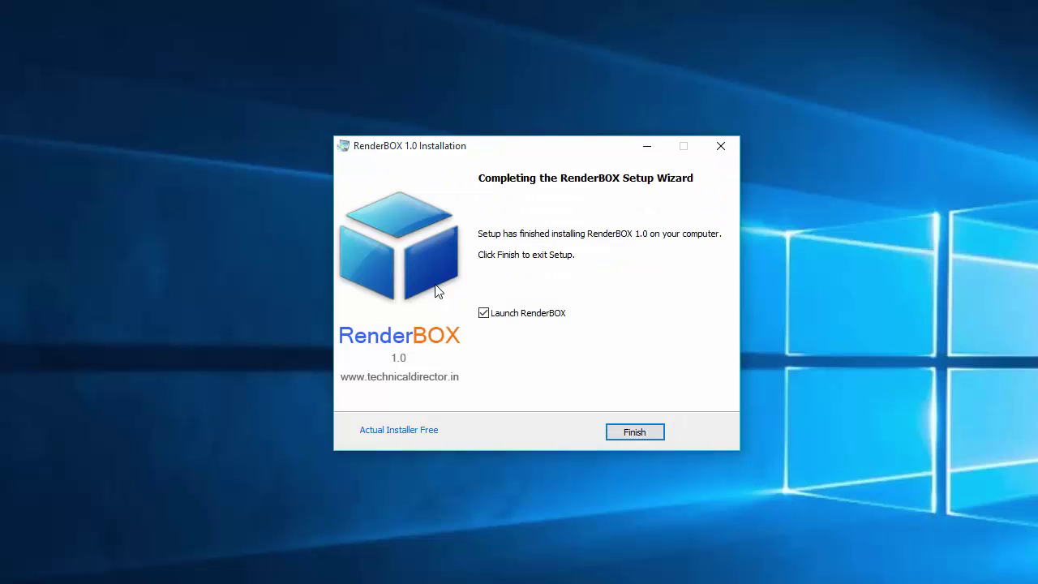
pyautogui.click(637, 434)
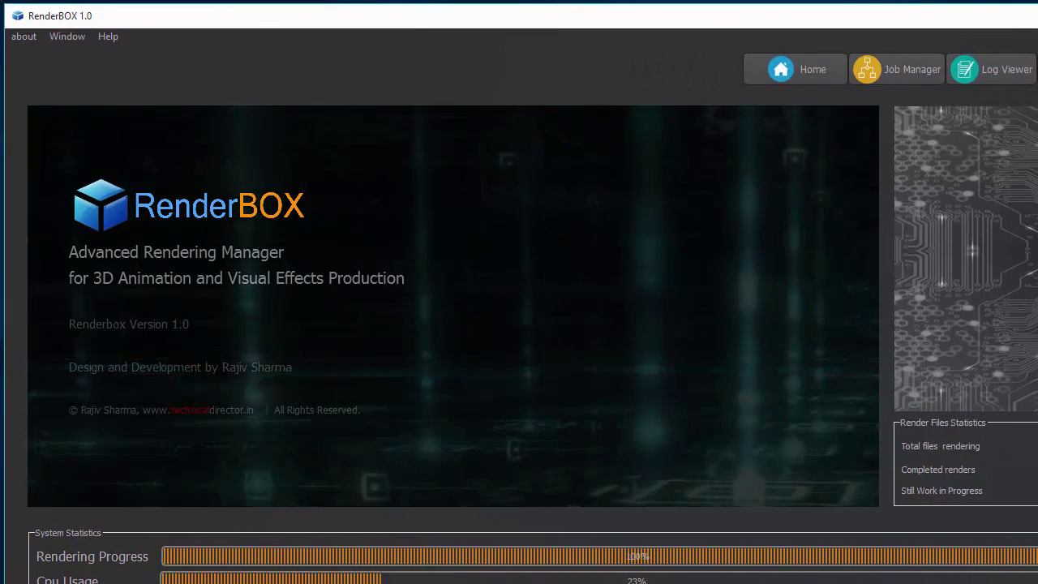
pyautogui.moveTo(1016, 560)
pyautogui.mouseDown()
pyautogui.moveTo(995, 570)
pyautogui.moveTo(1031, 559)
pyautogui.moveTo(1020, 559)
pyautogui.mouseUp()
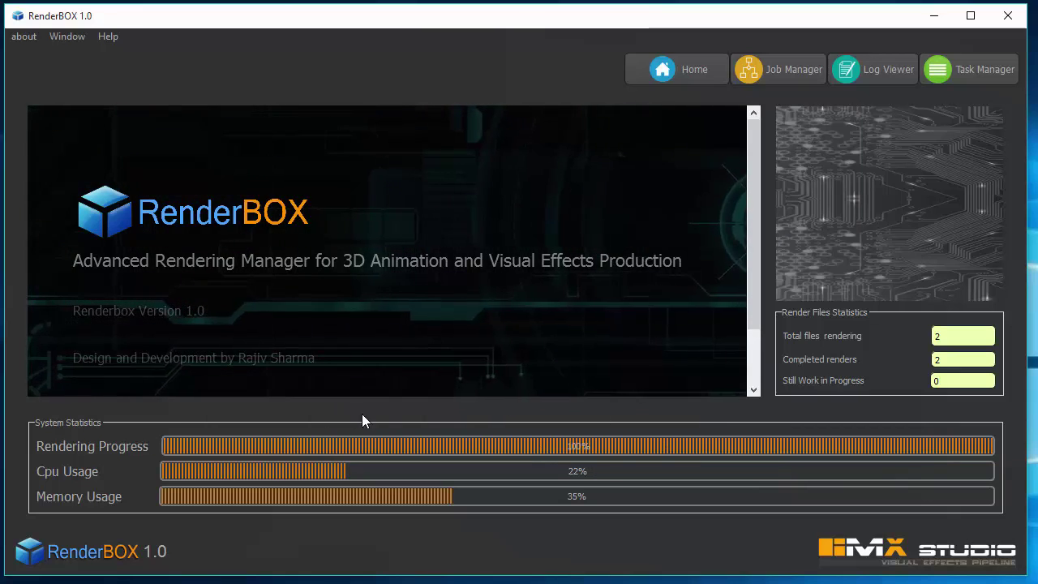
# Look over the Blender render jobs listed in the Job Manager.
pyautogui.click(748, 71)
pyautogui.click(294, 124)
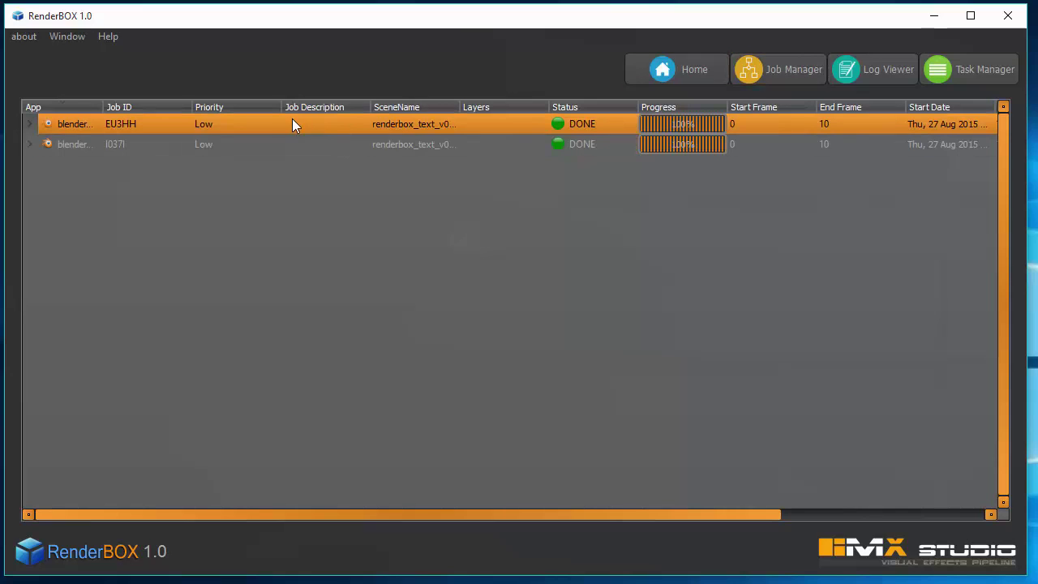
pyautogui.click(422, 146)
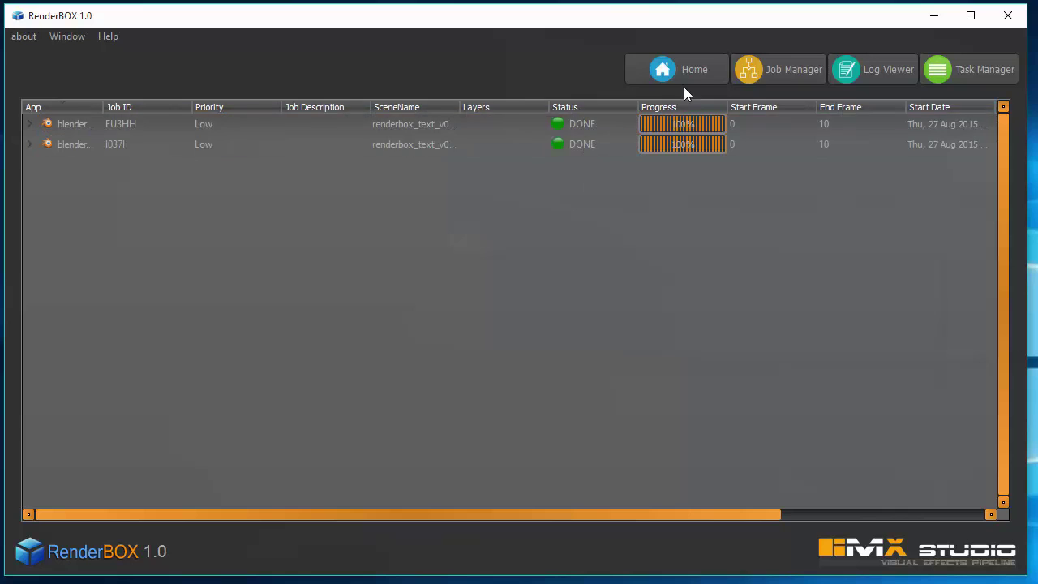
# Return to the Home page and examine the total and completed render file statistics.
pyautogui.click(664, 73)
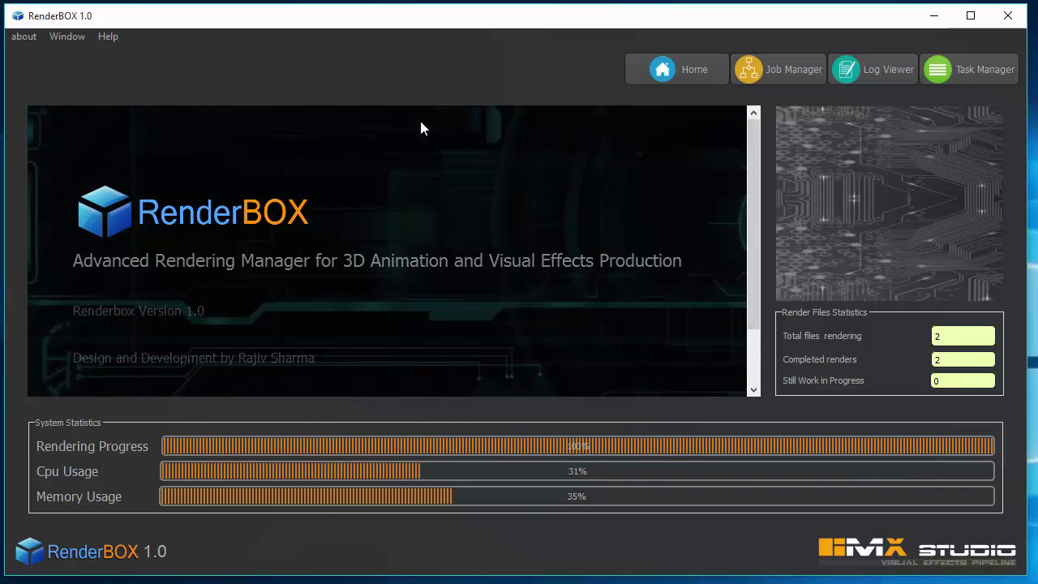
pyautogui.doubleClick(961, 336)
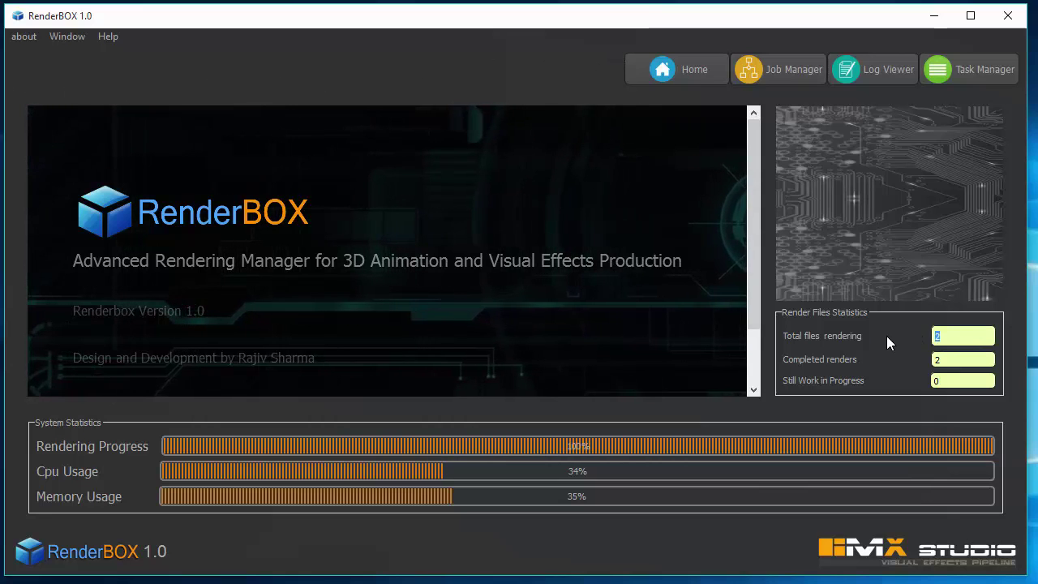
pyautogui.click(973, 359)
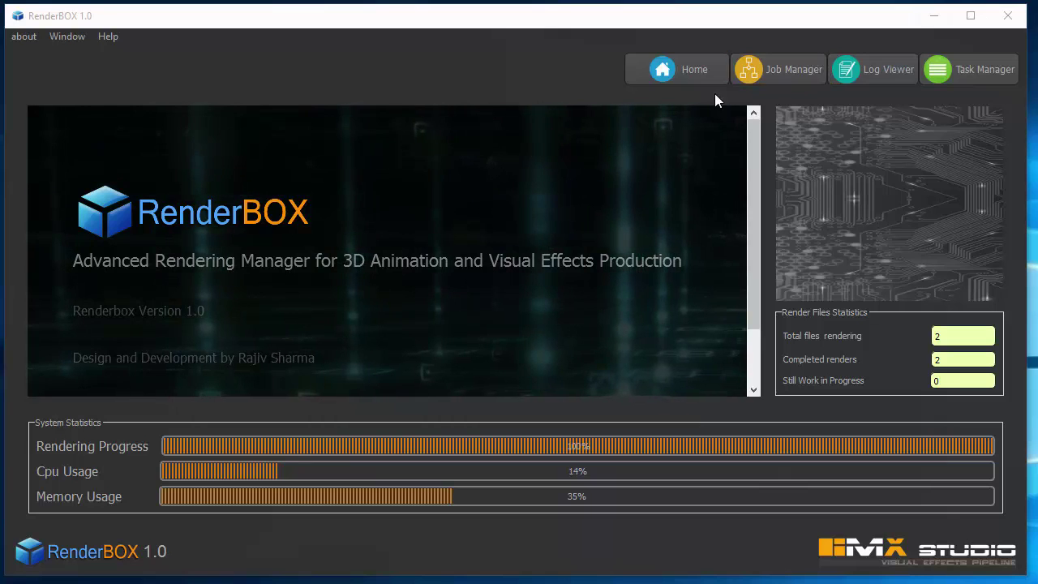
# Check the status log of render job EU3HH from the Job Manager.
pyautogui.click(780, 68)
pyautogui.click(202, 123)
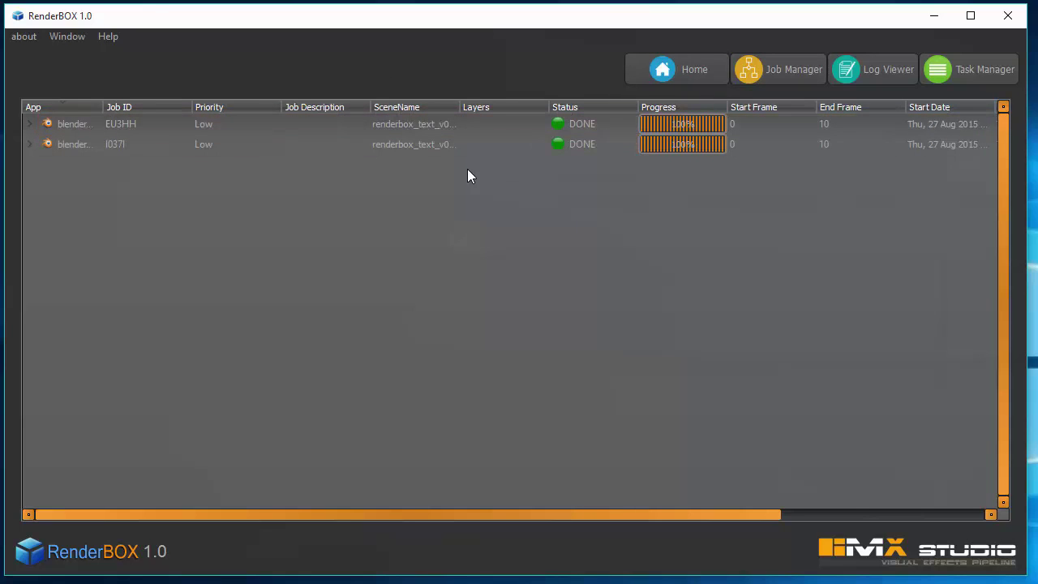
pyautogui.click(391, 128)
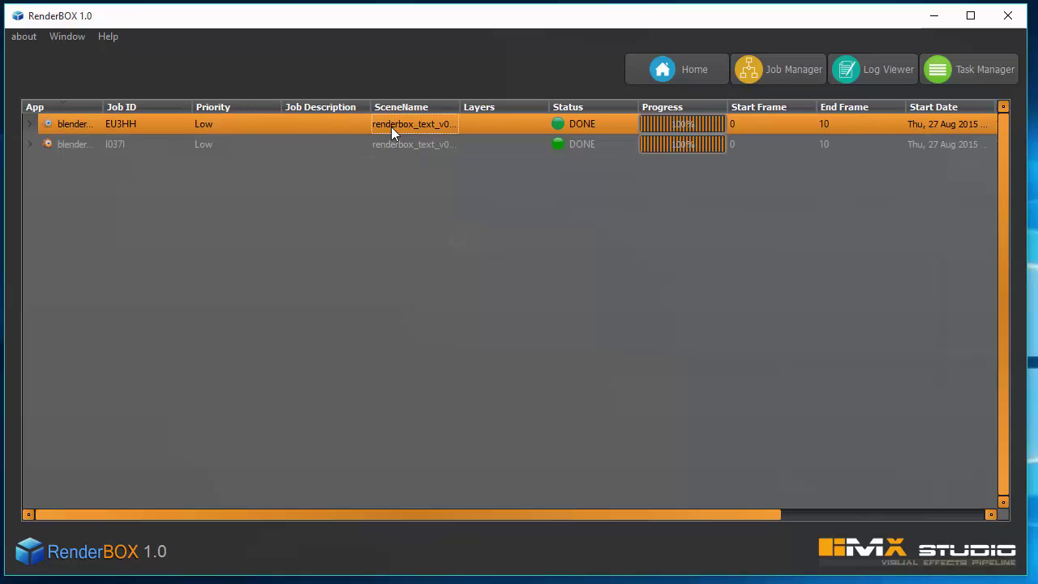
pyautogui.rightClick(390, 130)
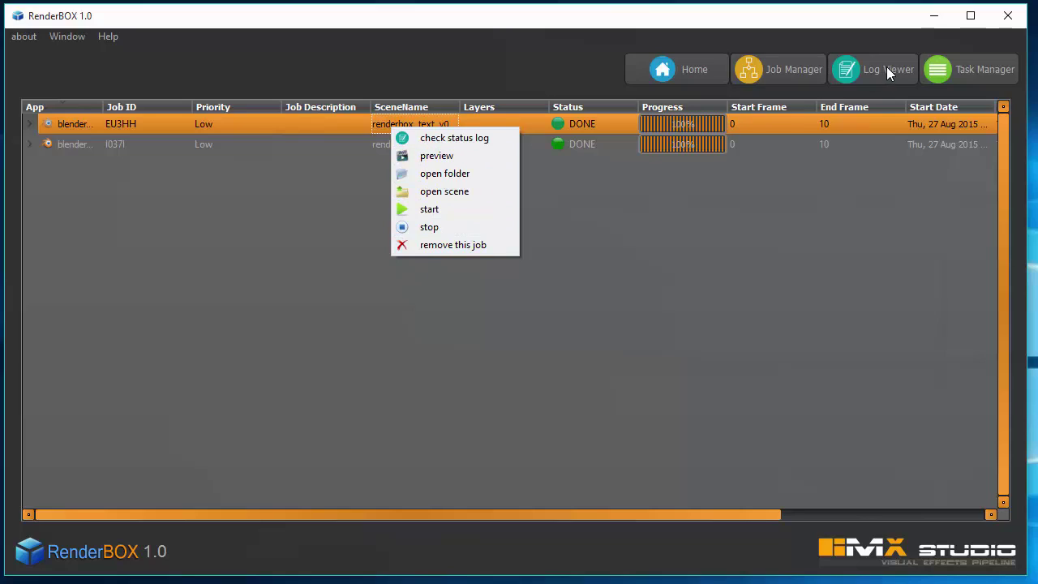
pyautogui.click(444, 137)
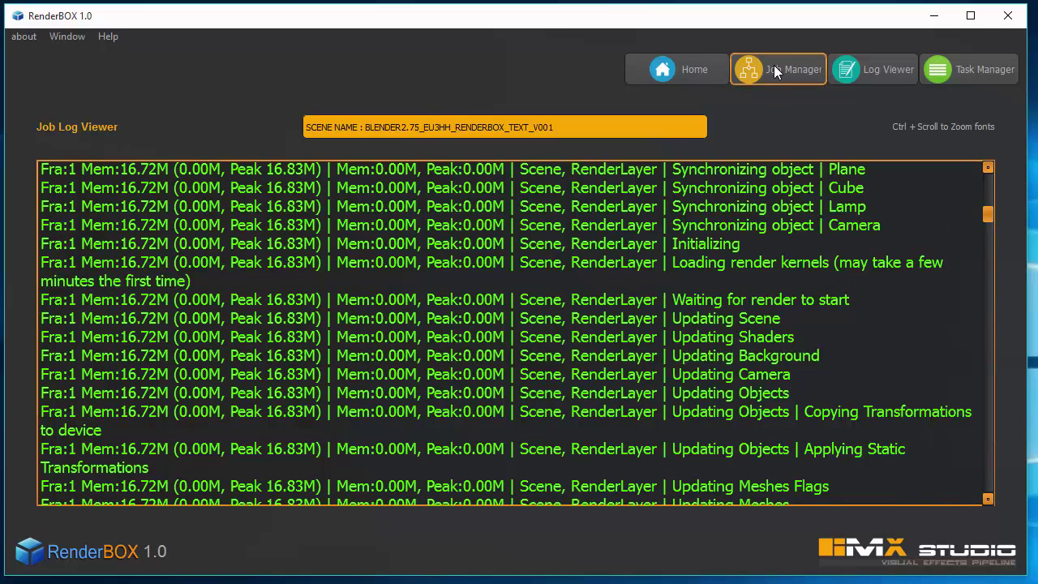
# Preview the rendered frames of job EU3HH in a smaller viewer window, and close the viewer.
pyautogui.click(774, 65)
pyautogui.rightClick(407, 124)
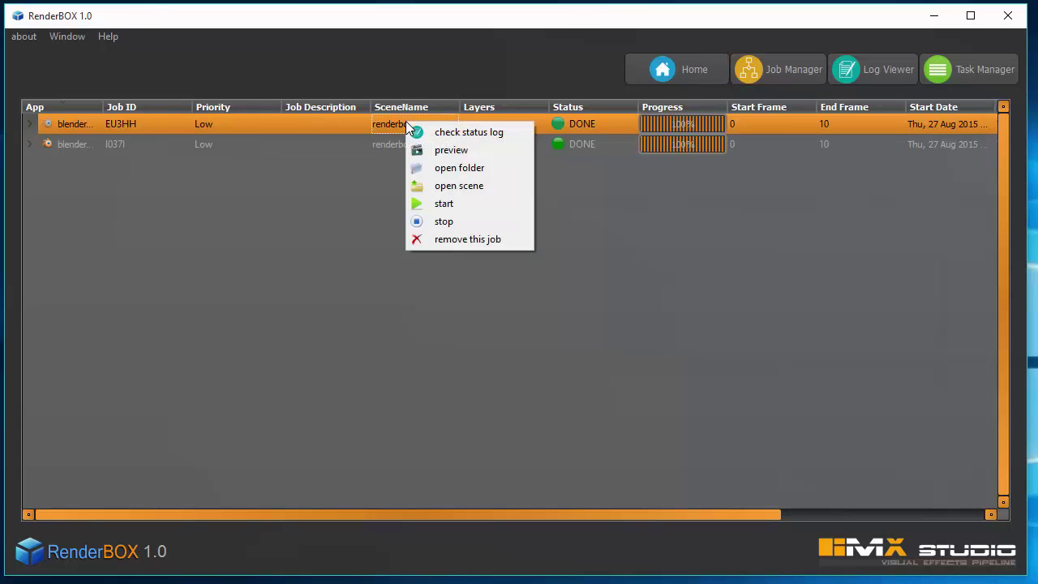
pyautogui.click(444, 150)
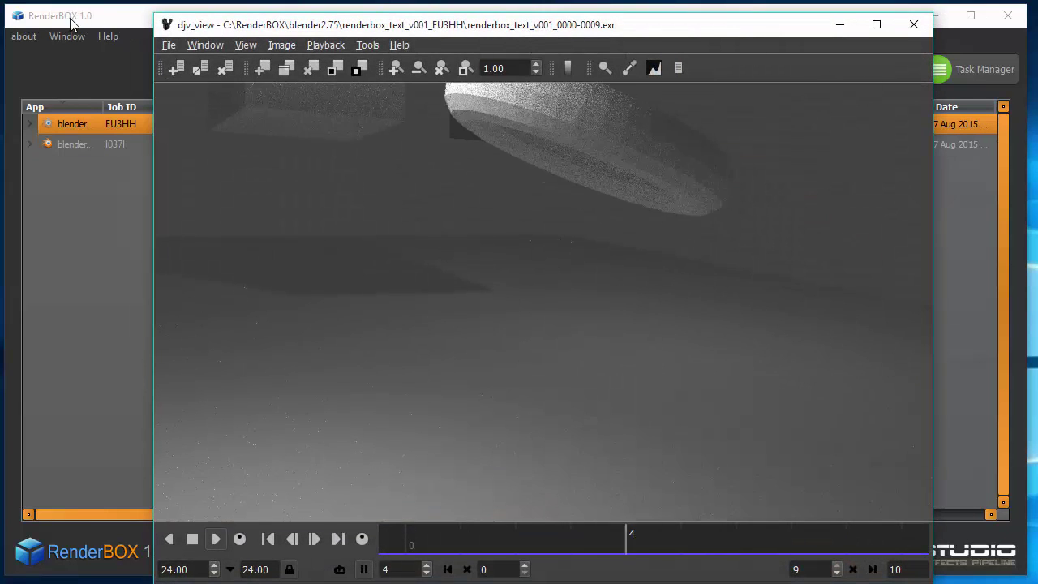
pyautogui.moveTo(149, 13); pyautogui.dragTo(339, 122)
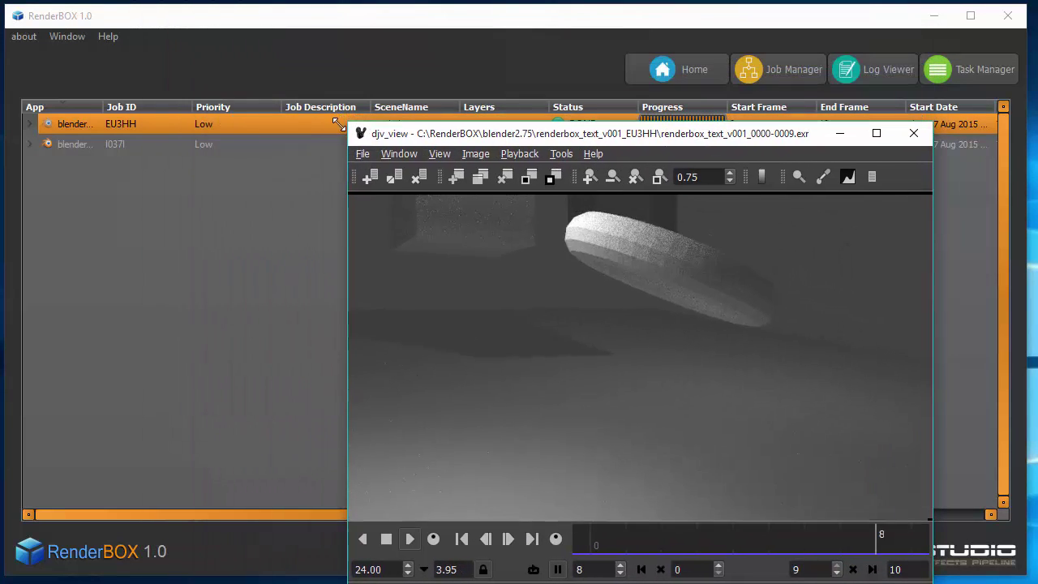
pyautogui.click(913, 133)
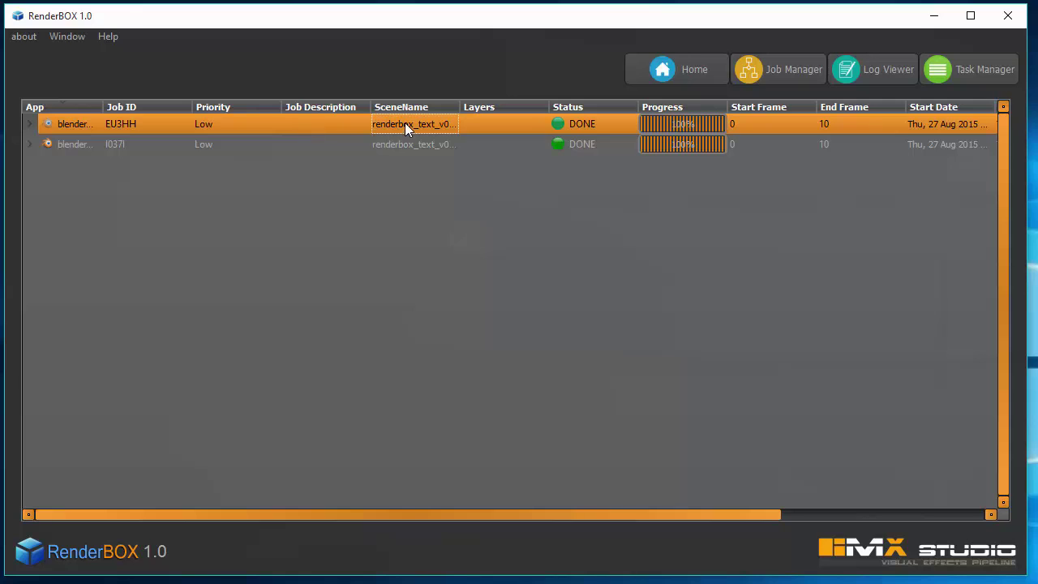
# Open the output folder of job EU3HH to view its EXR frames, close it, and look over the job's remaining actions.
pyautogui.rightClick(405, 123)
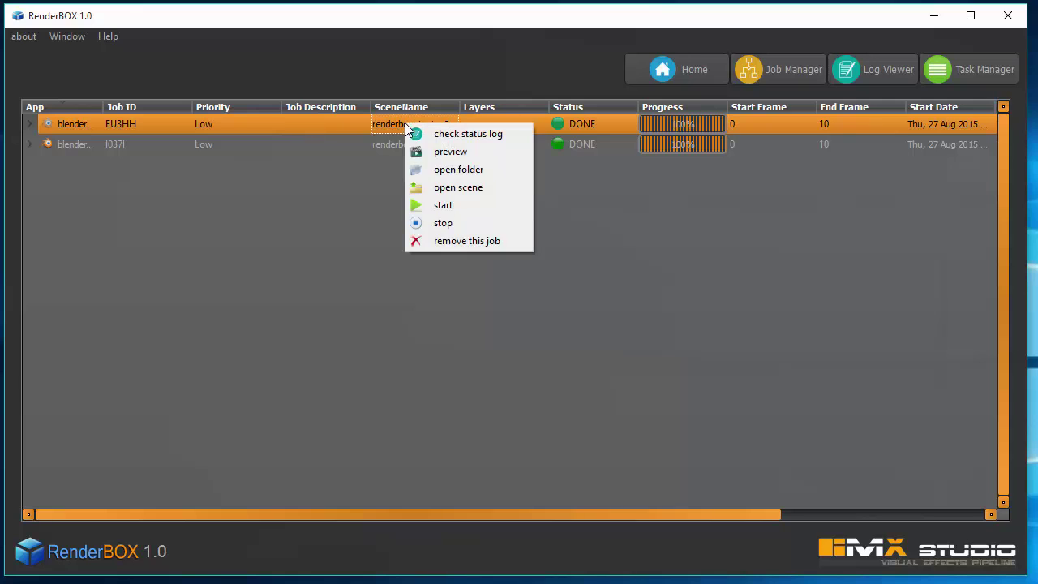
pyautogui.click(477, 170)
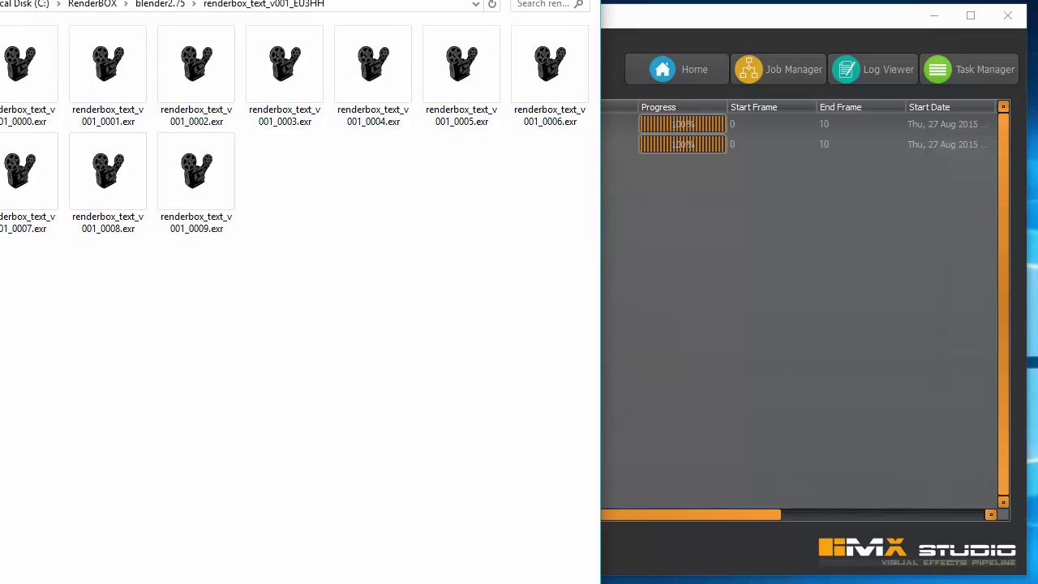
pyautogui.hotkey('alt', 'F4')
pyautogui.rightClick(417, 128)
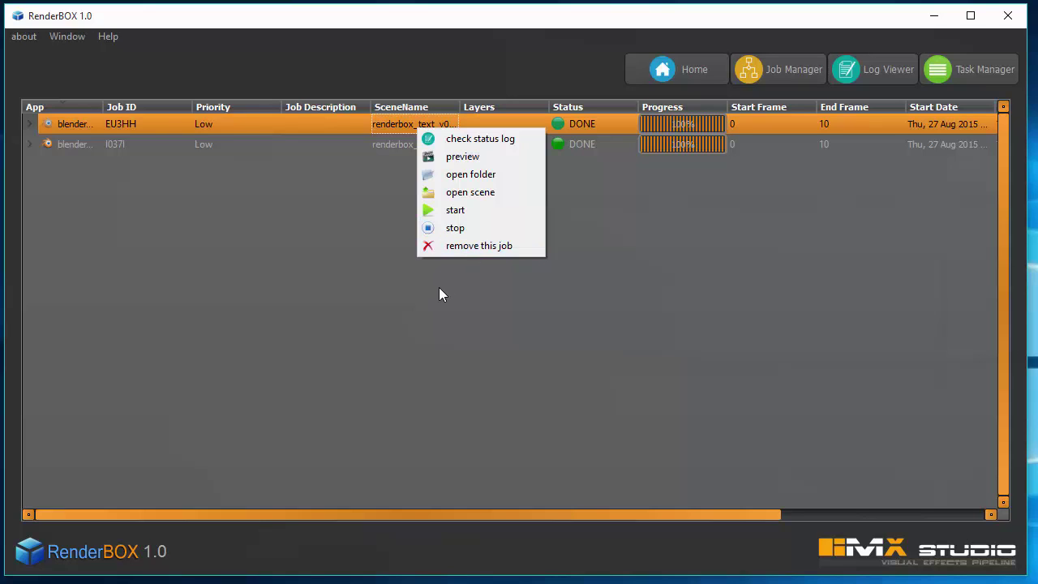
pyautogui.click(248, 218)
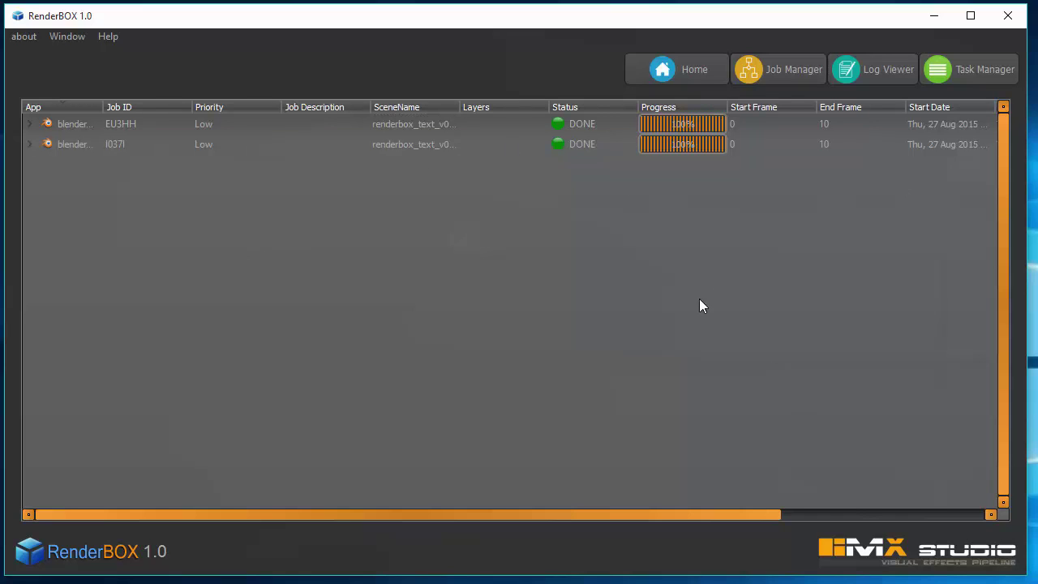
# Examine the render log lines and the scene name of the job shown in the Log Viewer.
pyautogui.click(878, 71)
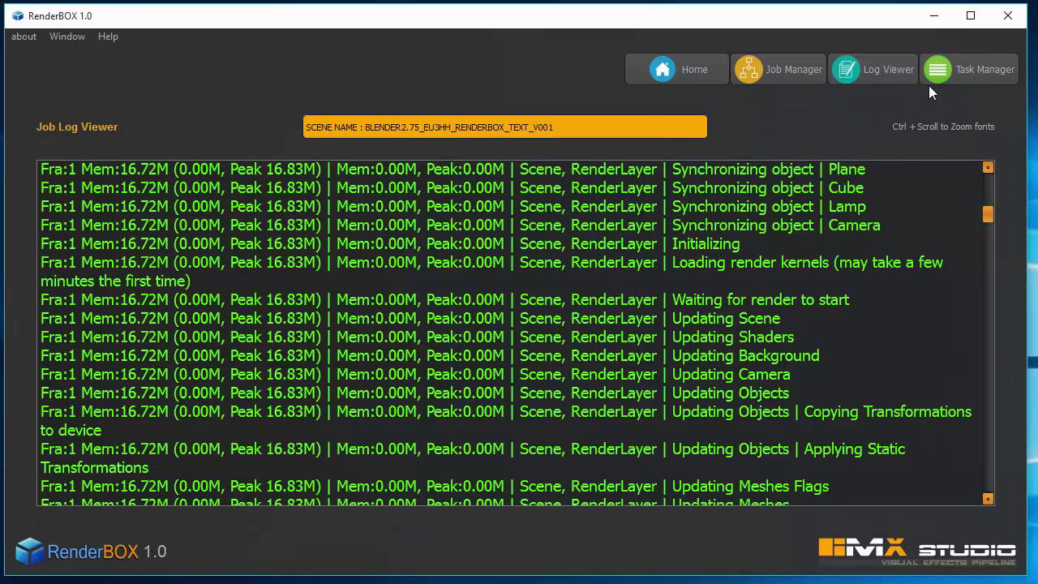
pyautogui.moveTo(209, 205); pyautogui.dragTo(470, 284)
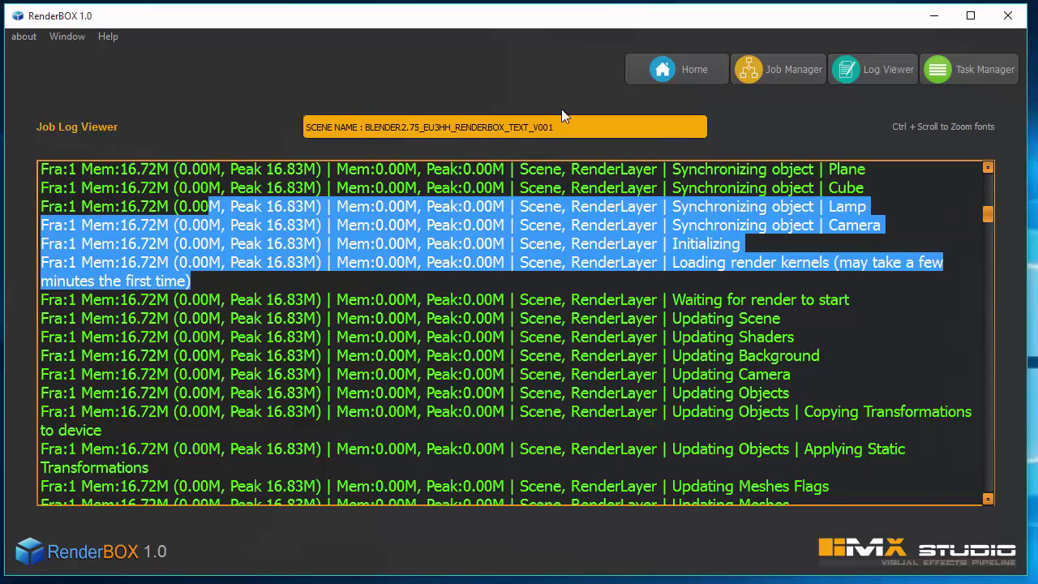
pyautogui.click(454, 132)
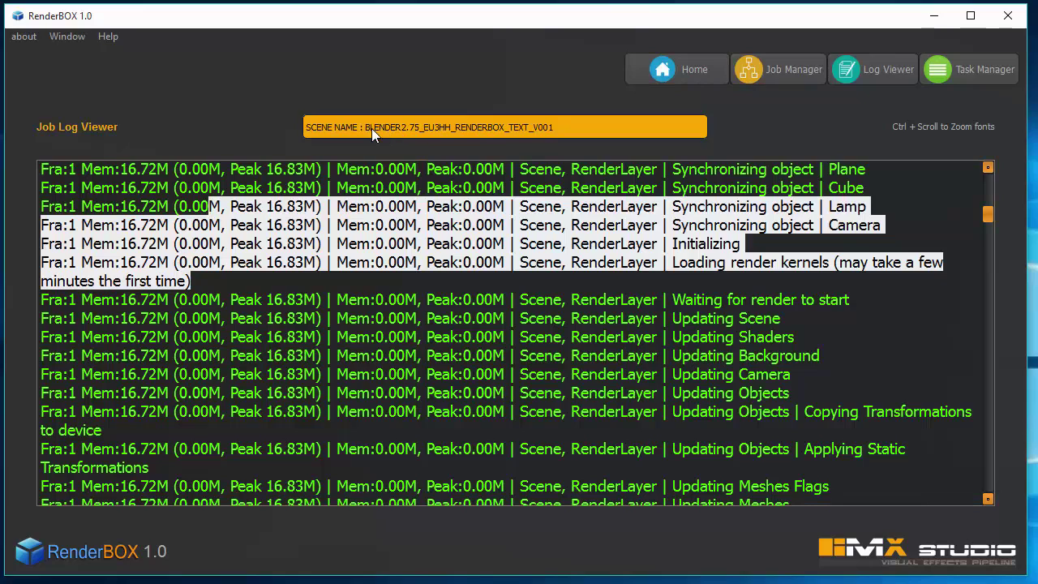
pyautogui.moveTo(364, 128); pyautogui.dragTo(552, 128)
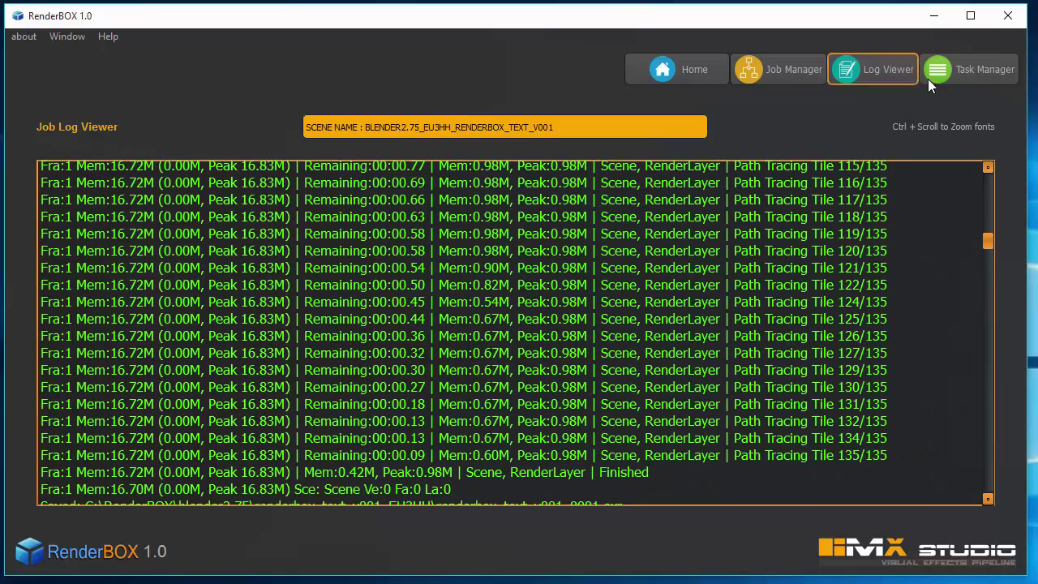
# Examine the CPU and RAM usage in RenderBOX's Task Manager and select the renderbox_GUI process.
pyautogui.click(978, 71)
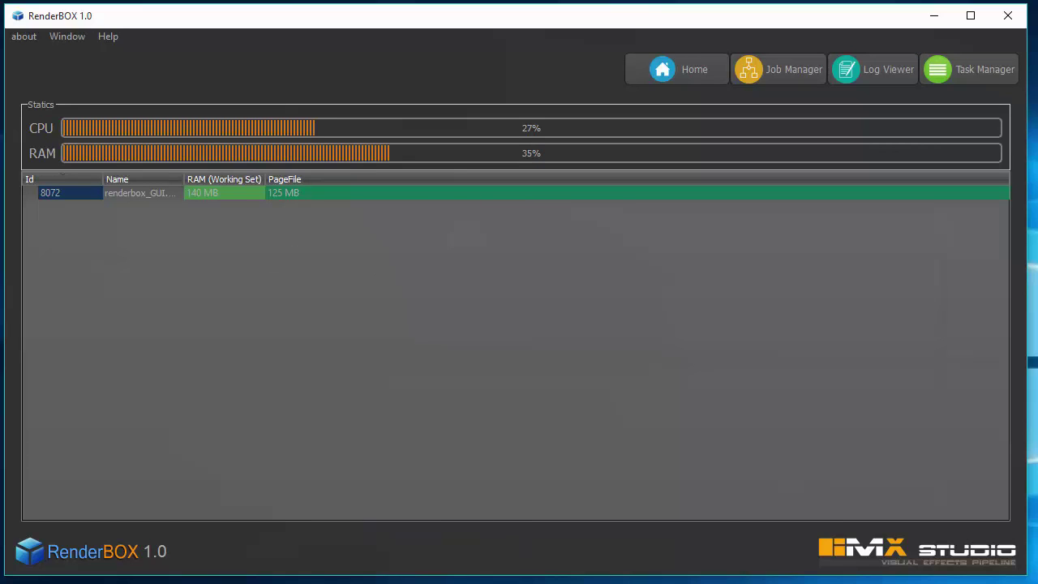
pyautogui.rightClick(612, 581)
pyautogui.press('Escape')
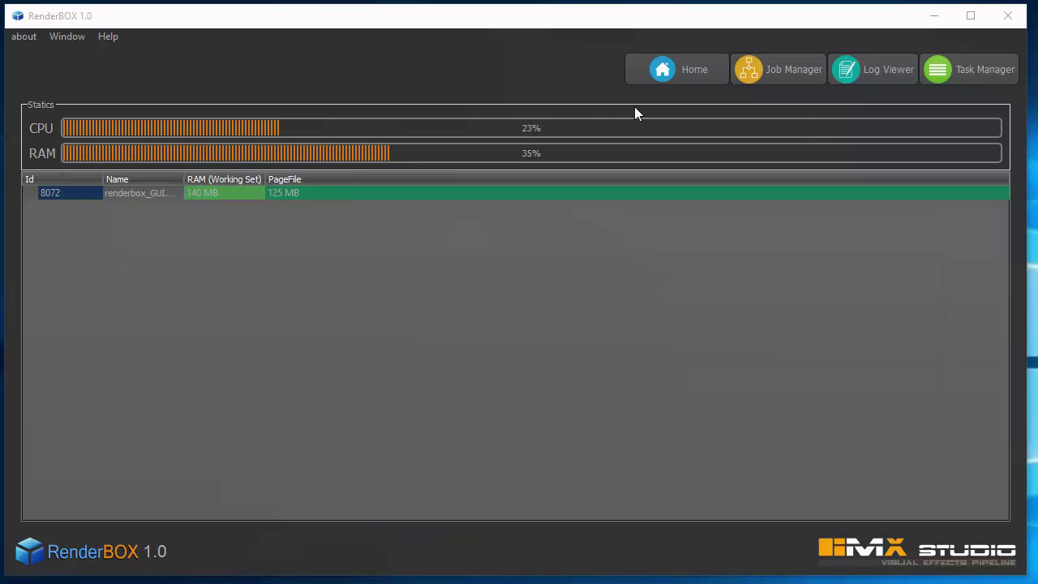
pyautogui.click(94, 194)
pyautogui.click(109, 195)
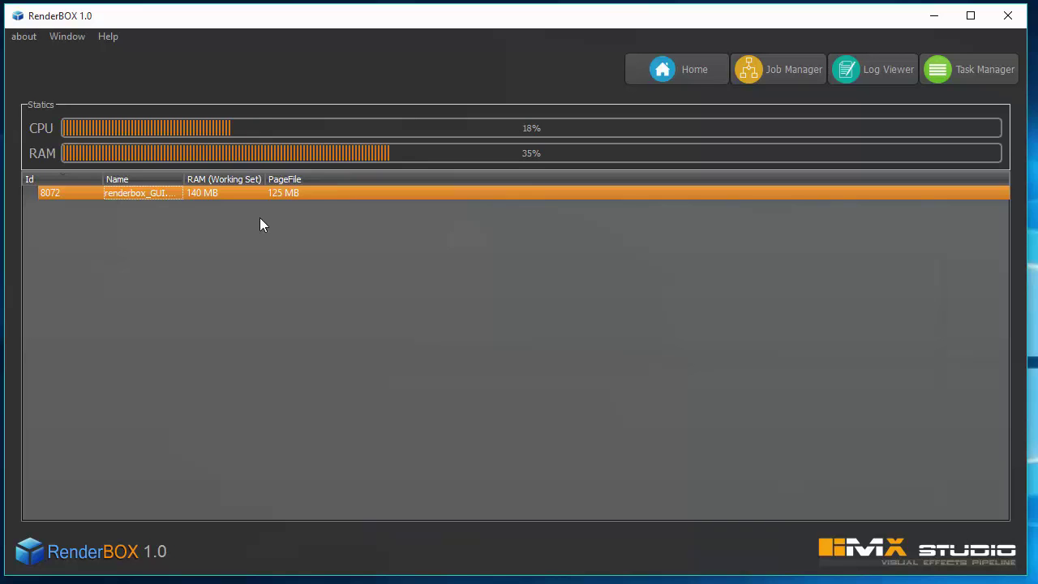
# Revisit the Log Viewer and Job Manager pages and return to the Home page.
pyautogui.click(884, 70)
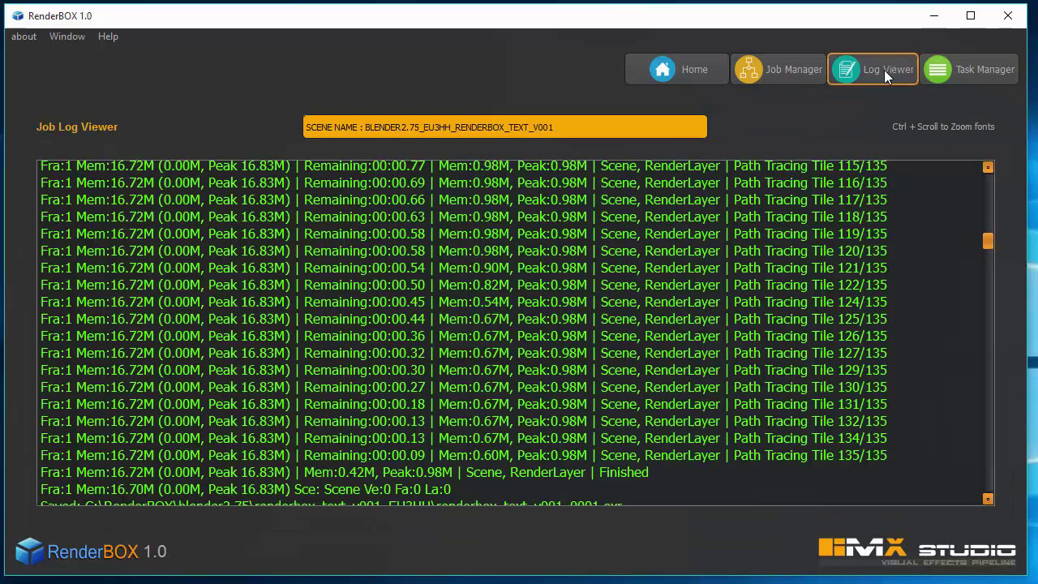
pyautogui.click(794, 72)
pyautogui.click(678, 69)
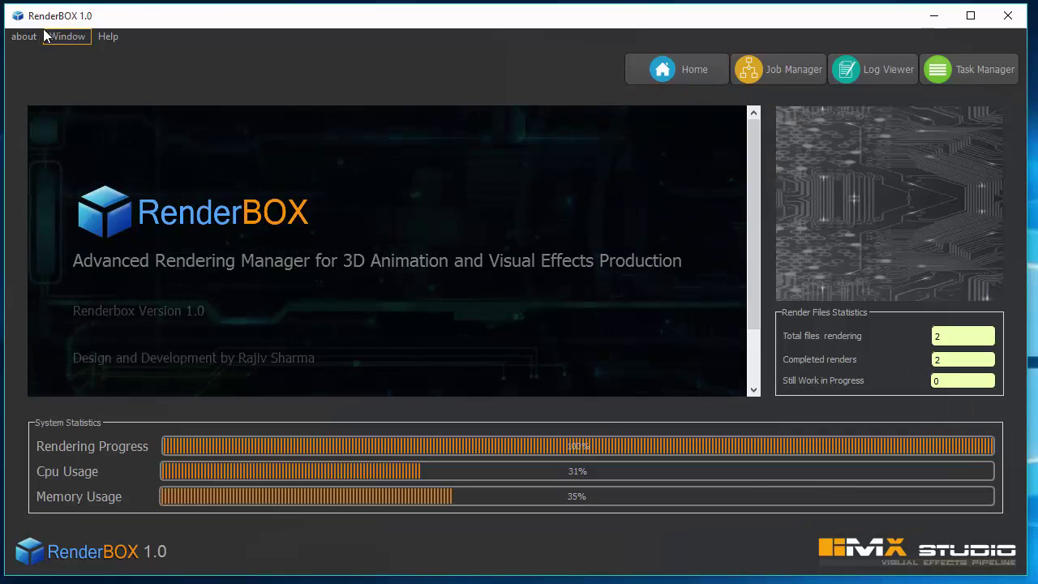
# Look over the about, Window and Help commands, check for a RenderBOX update, and dismiss the result message.
pyautogui.click(16, 37)
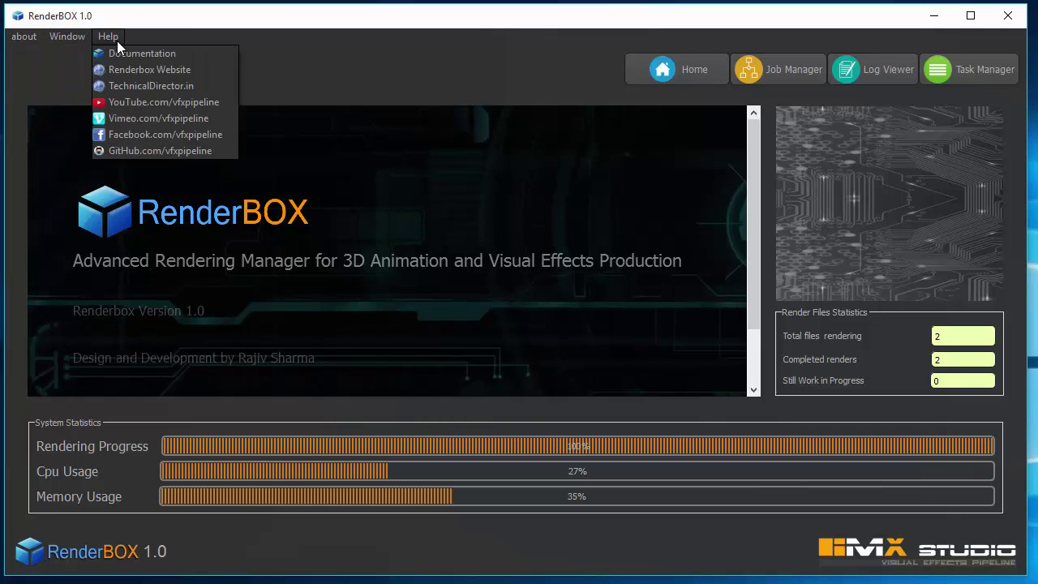
pyautogui.moveTo(66, 36)
pyautogui.moveTo(20, 39)
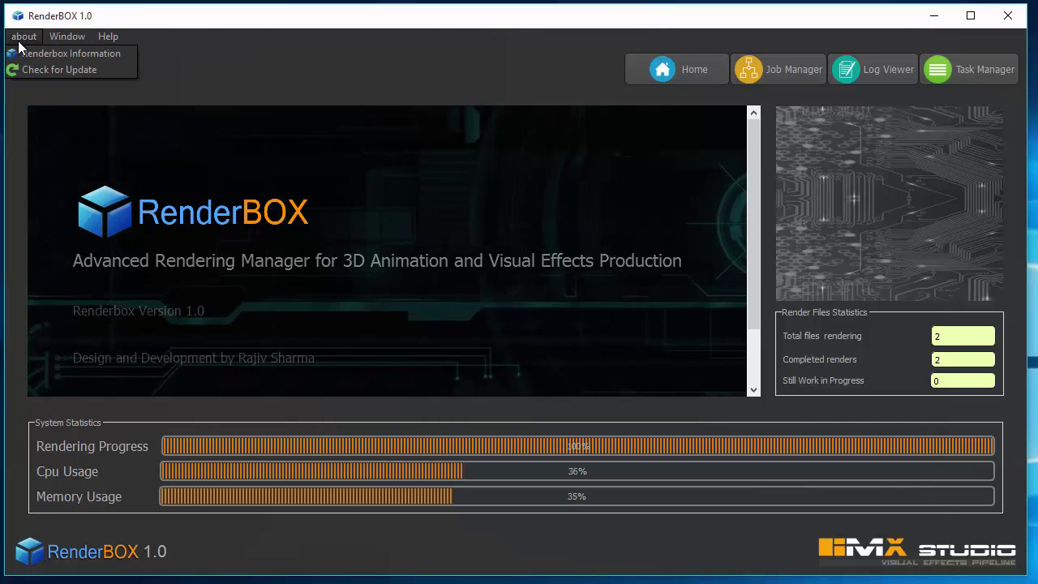
pyautogui.click(52, 72)
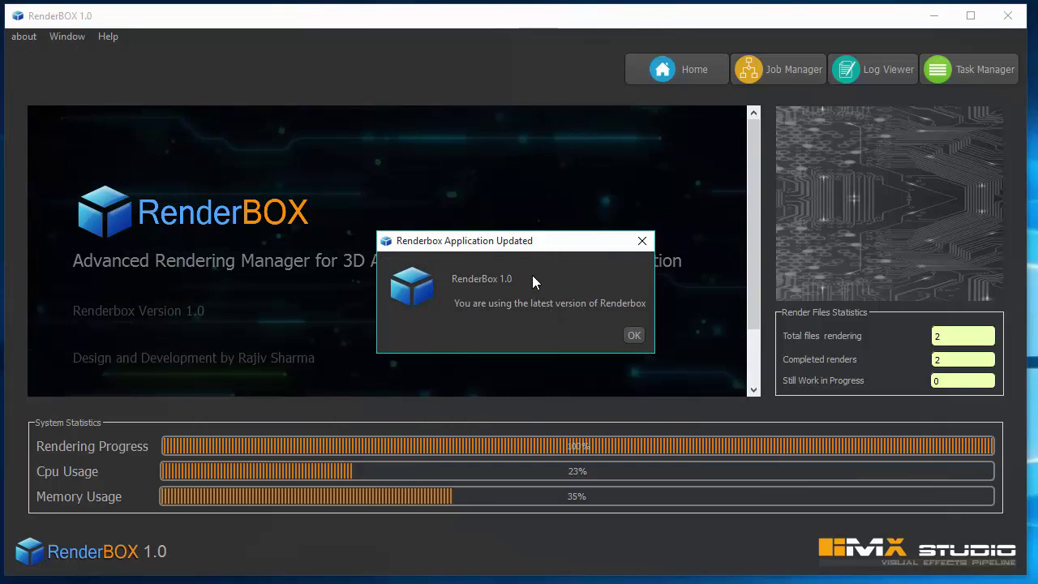
pyautogui.click(636, 333)
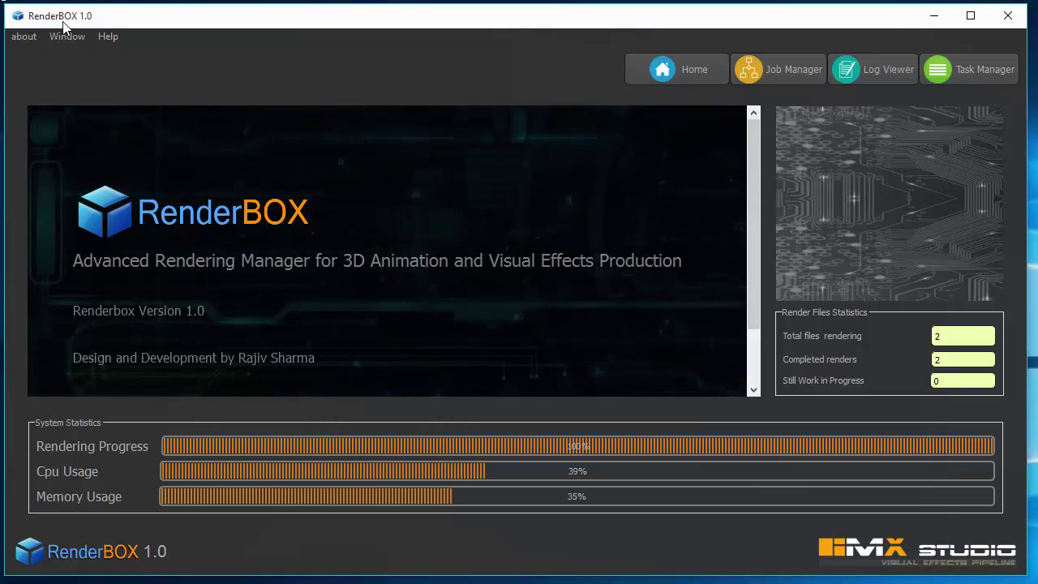
# Open the preference configuration and inspect the rendering output path, highlighting its drive letter.
pyautogui.click(78, 35)
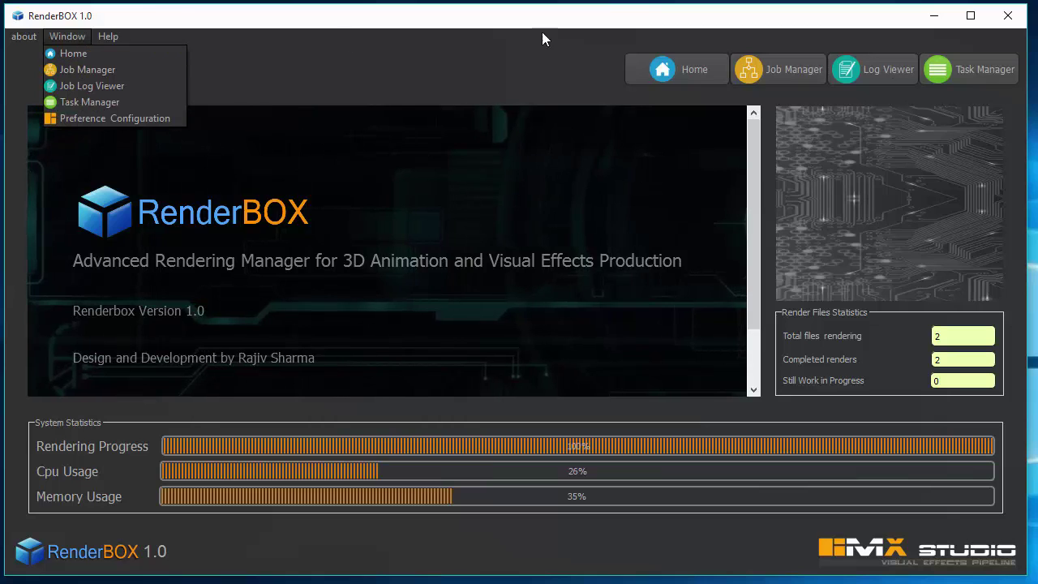
pyautogui.click(58, 36)
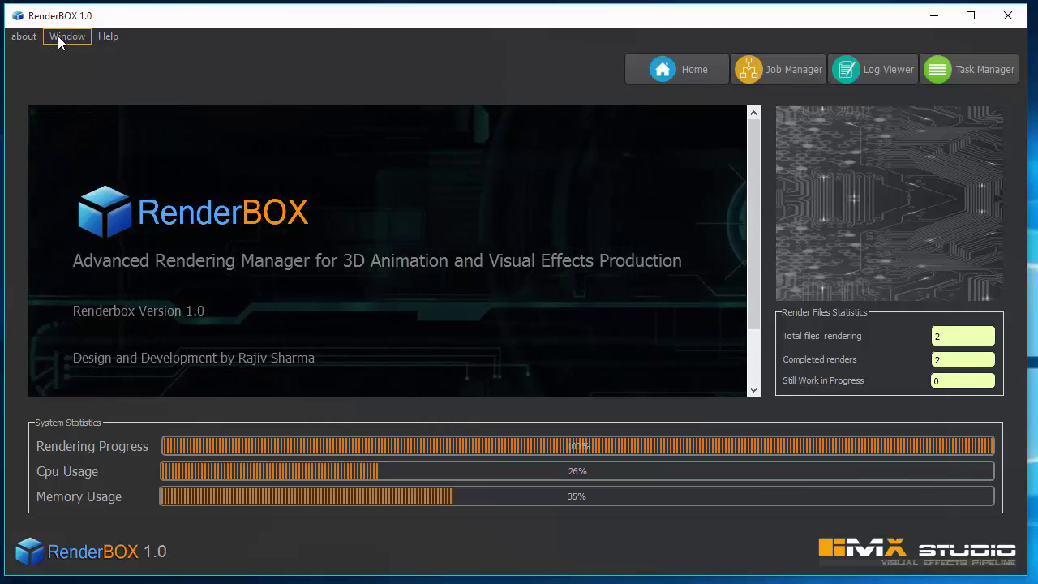
pyautogui.click(67, 34)
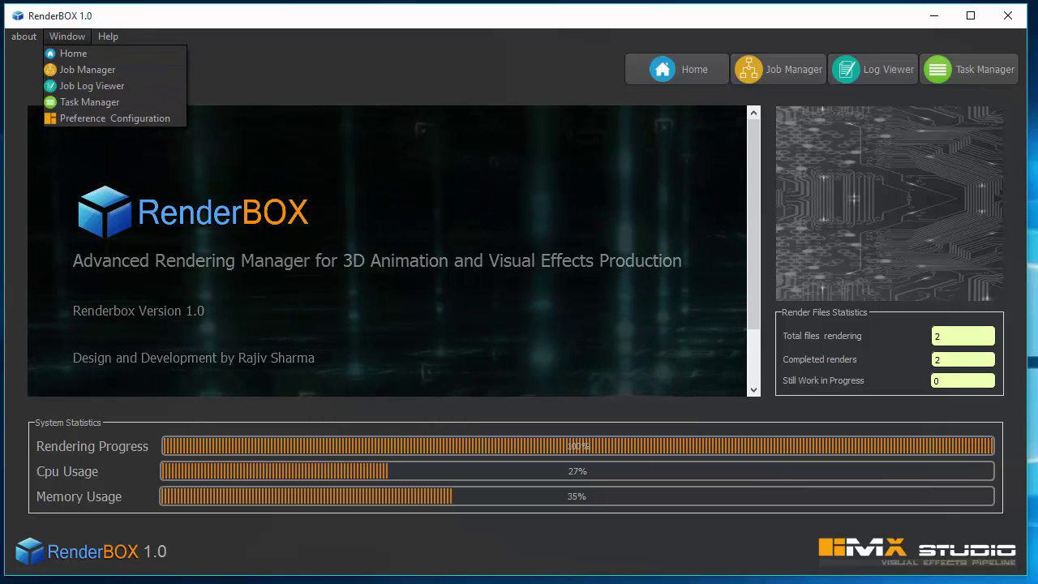
pyautogui.click(90, 120)
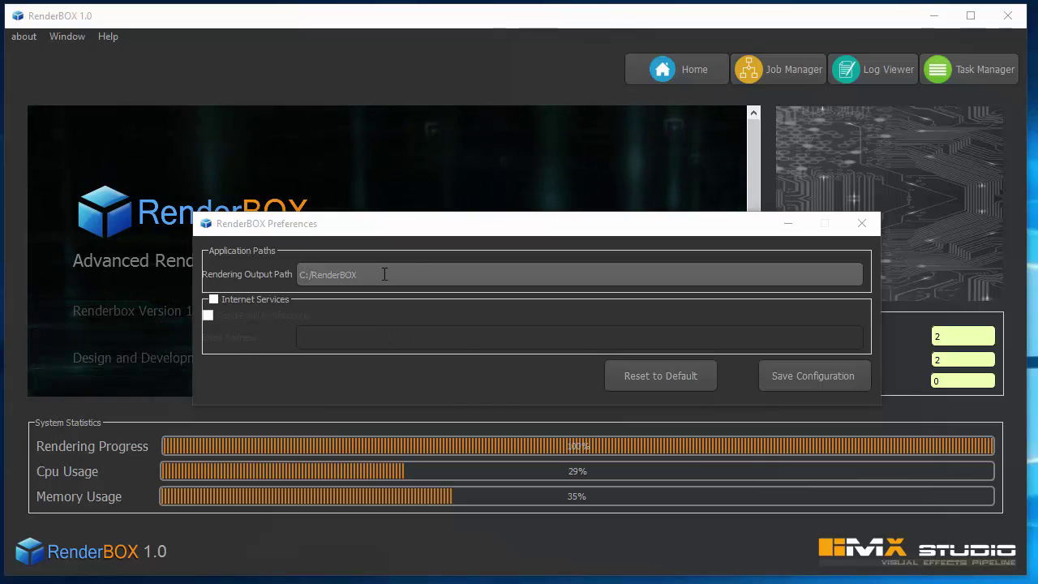
pyautogui.moveTo(414, 274); pyautogui.dragTo(262, 274)
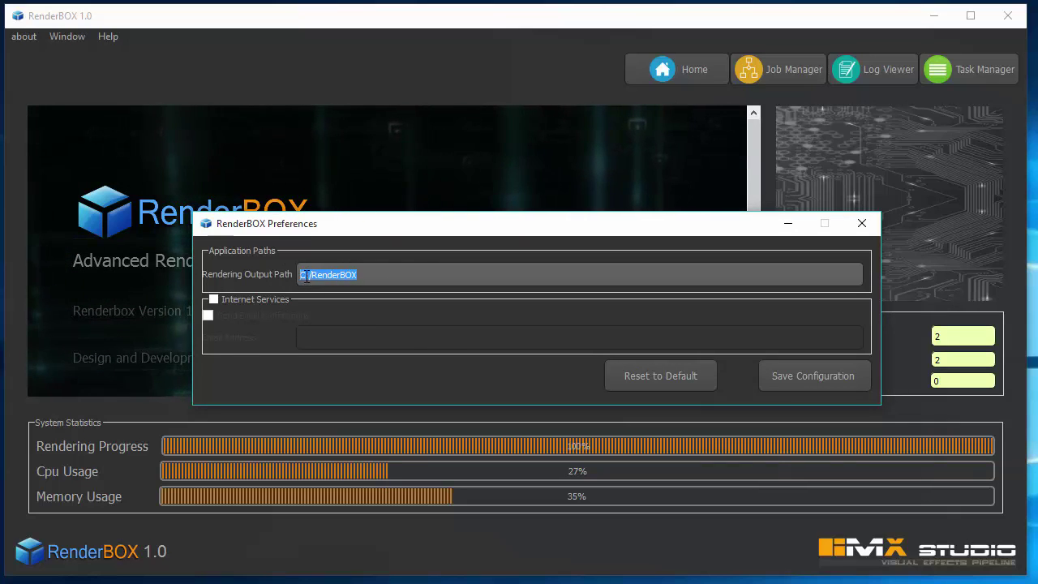
pyautogui.moveTo(306, 275); pyautogui.dragTo(266, 276)
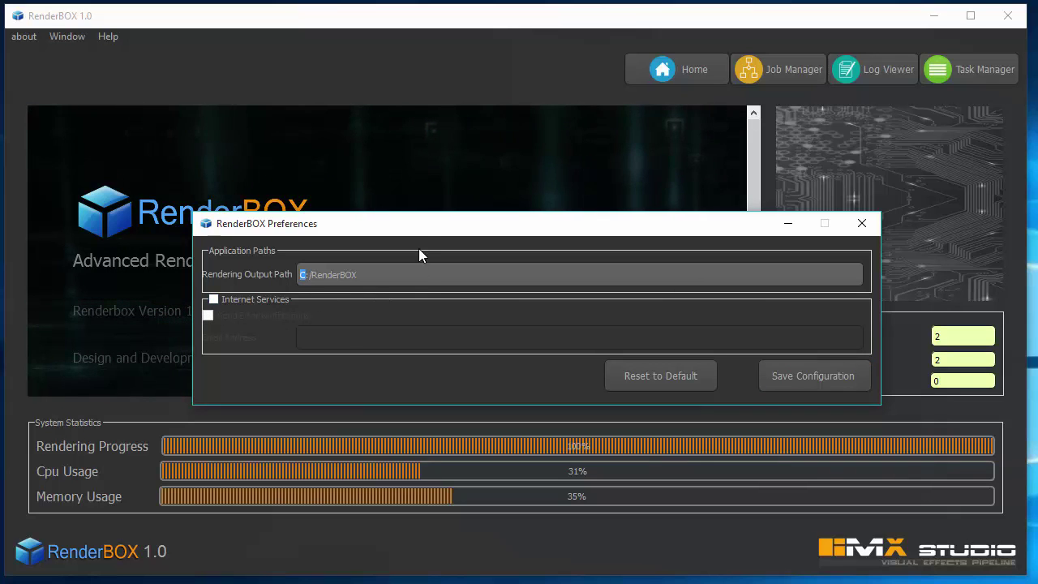
# Enable Internet Services and Send Email Notifications in the preferences, and switch Internet Services back off.
pyautogui.moveTo(422, 230); pyautogui.dragTo(420, 203)
pyautogui.click(243, 273)
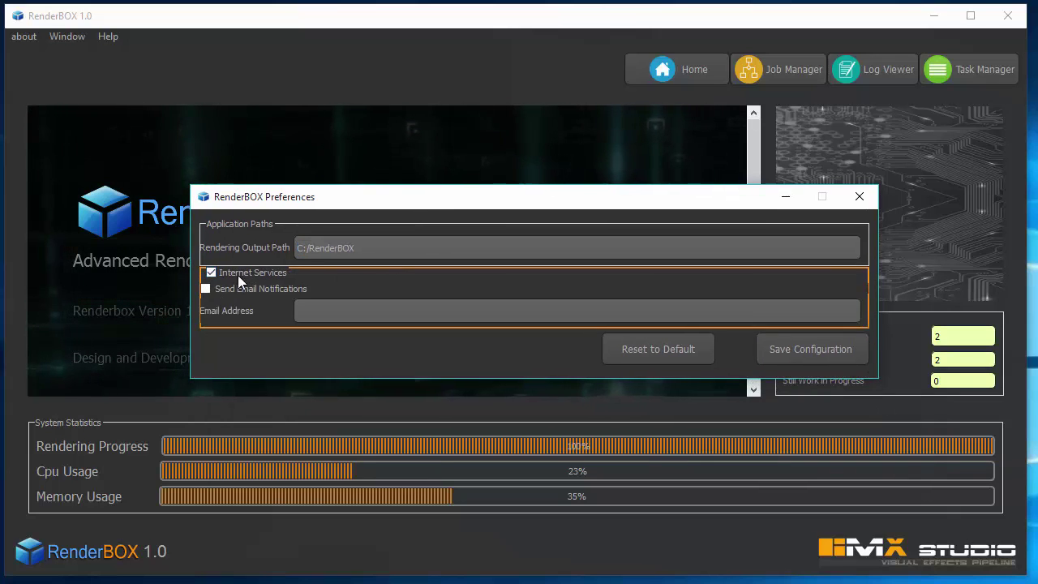
pyautogui.click(211, 289)
pyautogui.click(239, 274)
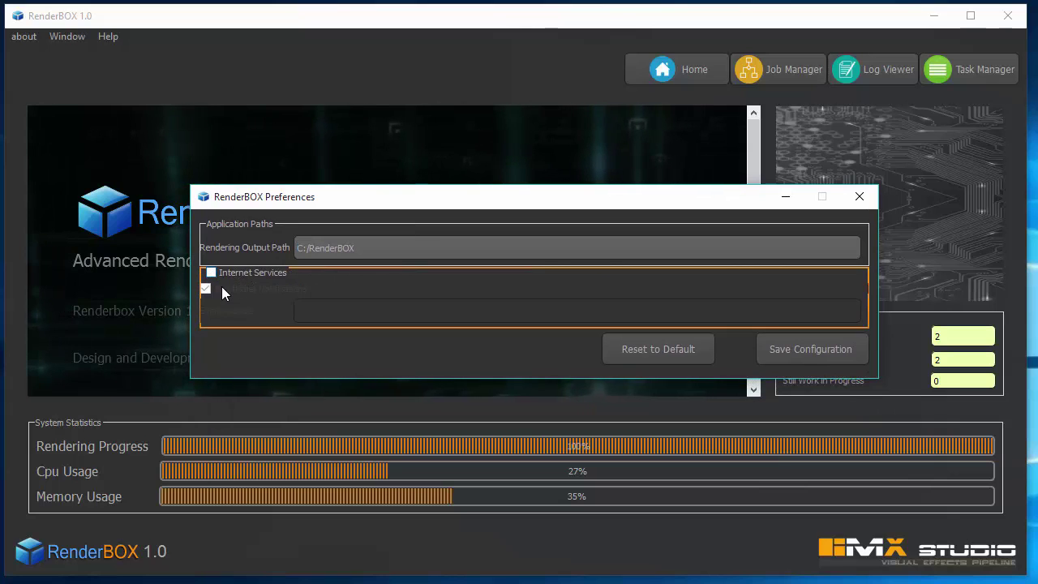
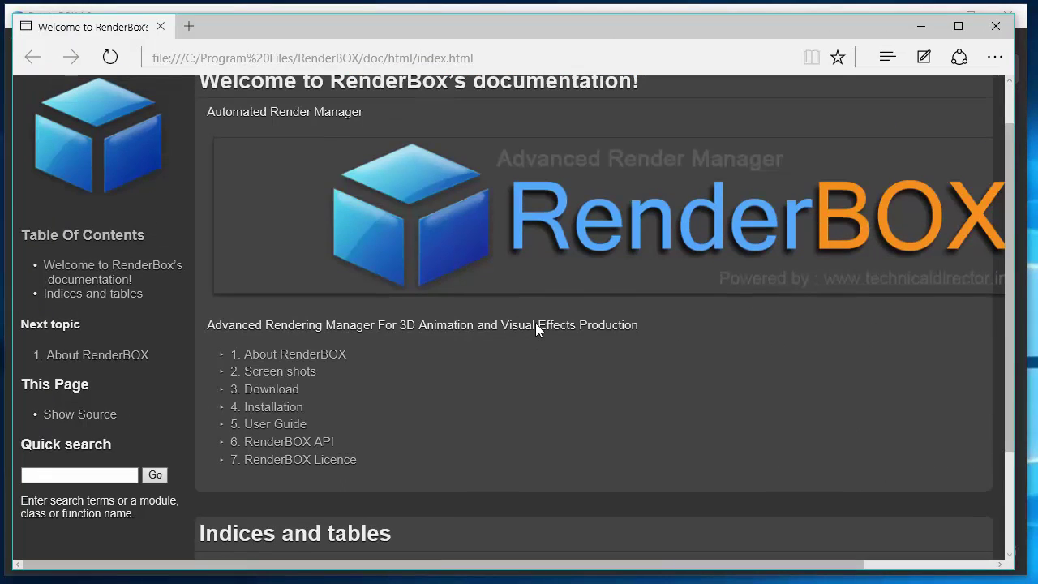
# Open the Installation page of the documentation and examine the Maya plugin section, highlighting the plugin's source path.
pyautogui.click(274, 408)
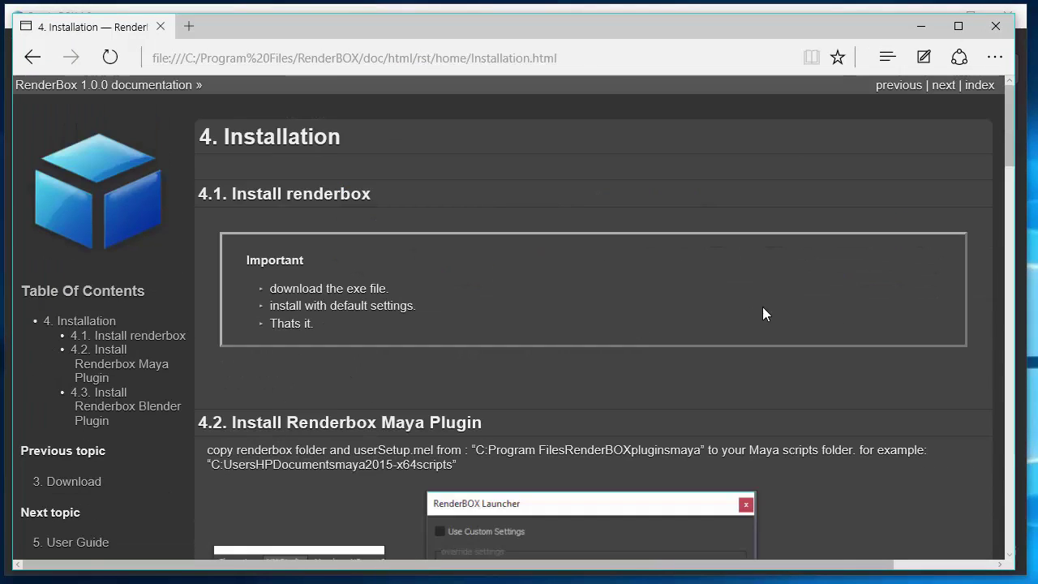
pyautogui.scroll(-5, 762, 306)
pyautogui.scroll(4, 763, 307)
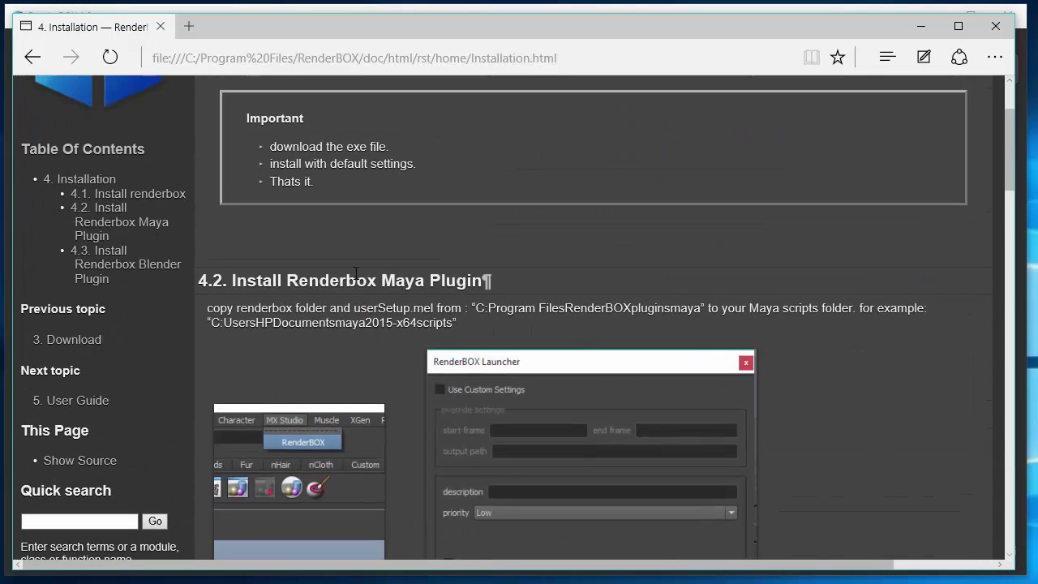
pyautogui.scroll(-5, 614, 335)
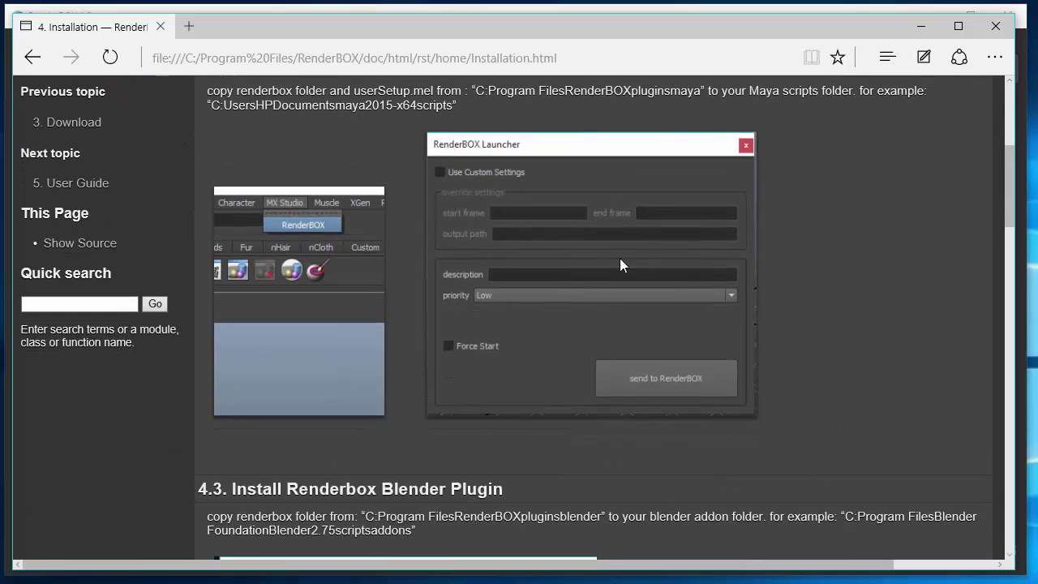
pyautogui.scroll(4, 636, 247)
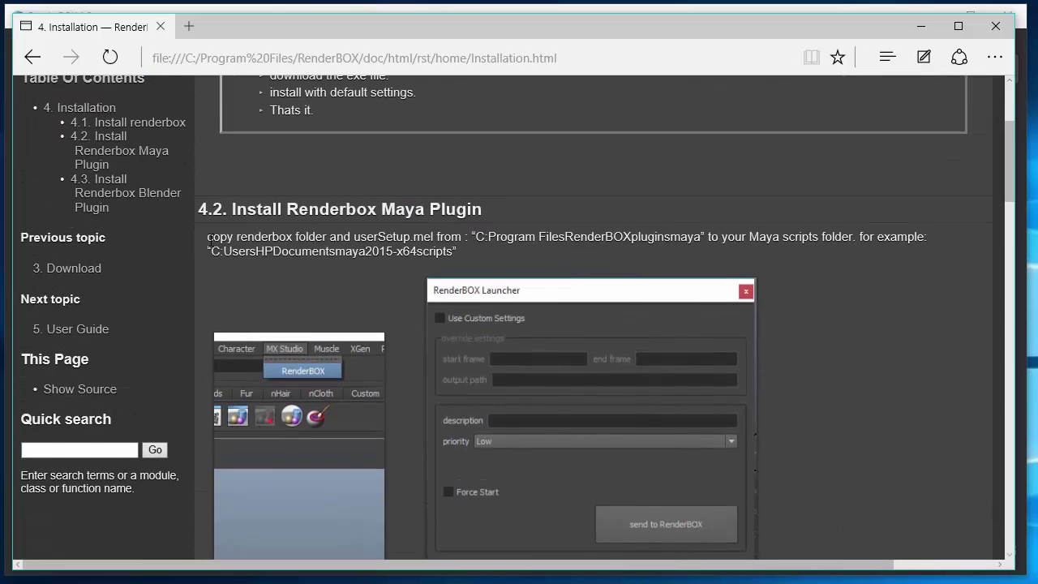
pyautogui.doubleClick(238, 237)
pyautogui.click(325, 243)
pyautogui.moveTo(490, 235); pyautogui.dragTo(644, 236)
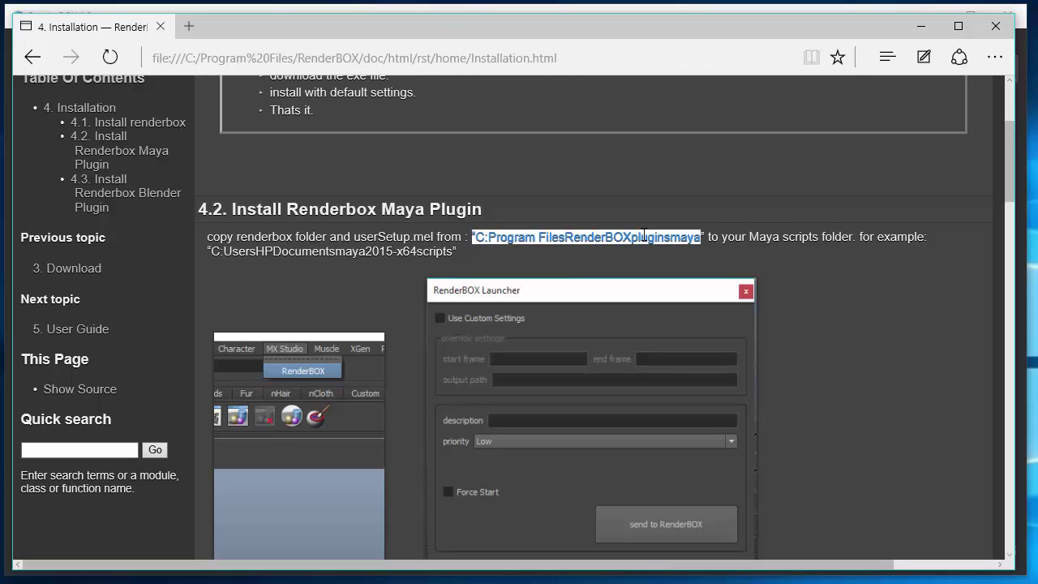
# Examine the Blender plugin installation section with its user preferences illustrations, and close the documentation.
pyautogui.scroll(-5, 906, 297)
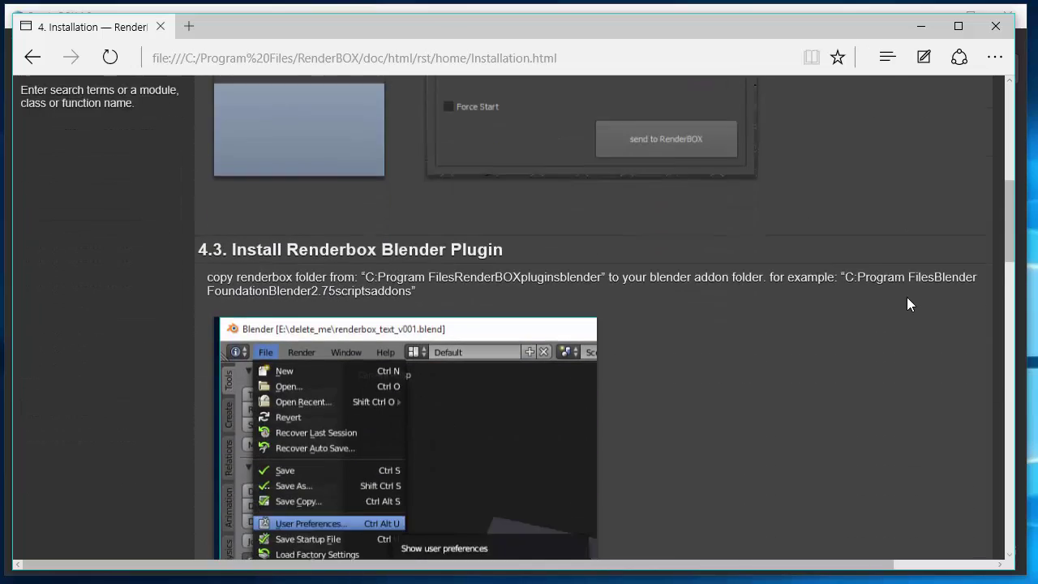
pyautogui.scroll(-10, 906, 297)
pyautogui.scroll(1, 906, 297)
pyautogui.middleClick(907, 297)
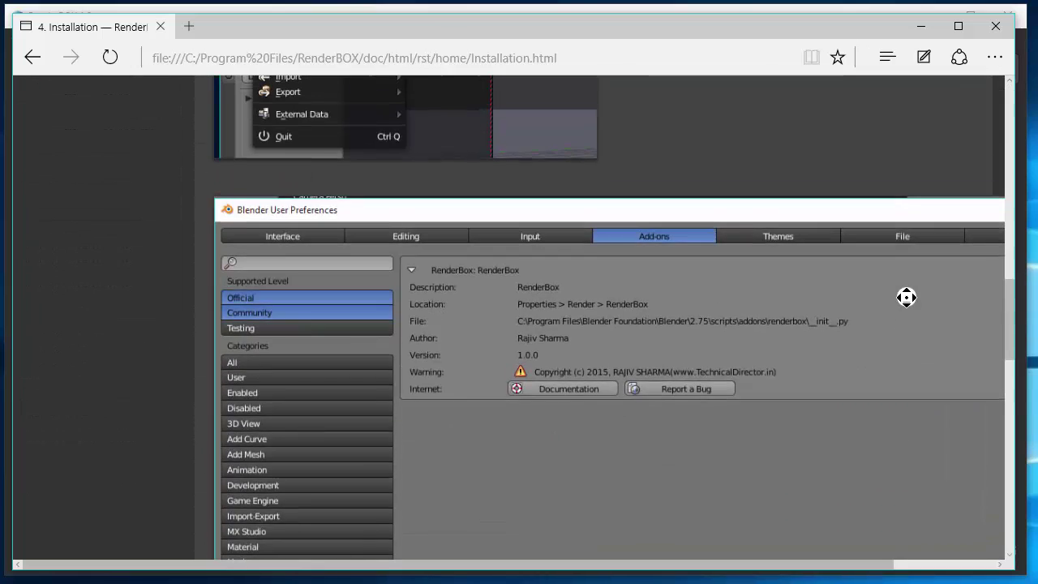
pyautogui.click(896, 240)
pyautogui.scroll(9, 814, 210)
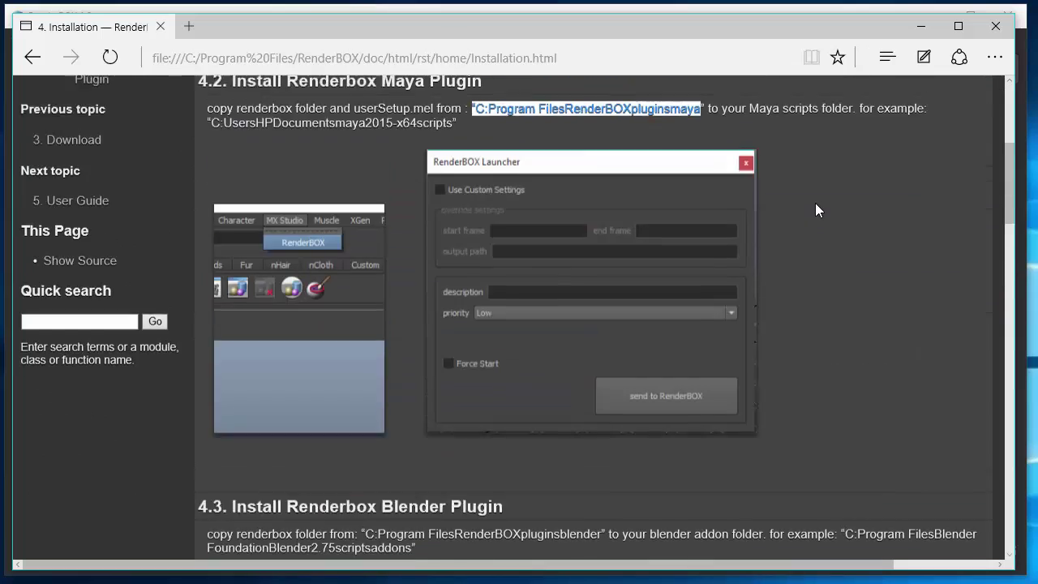
pyautogui.scroll(-2, 803, 212)
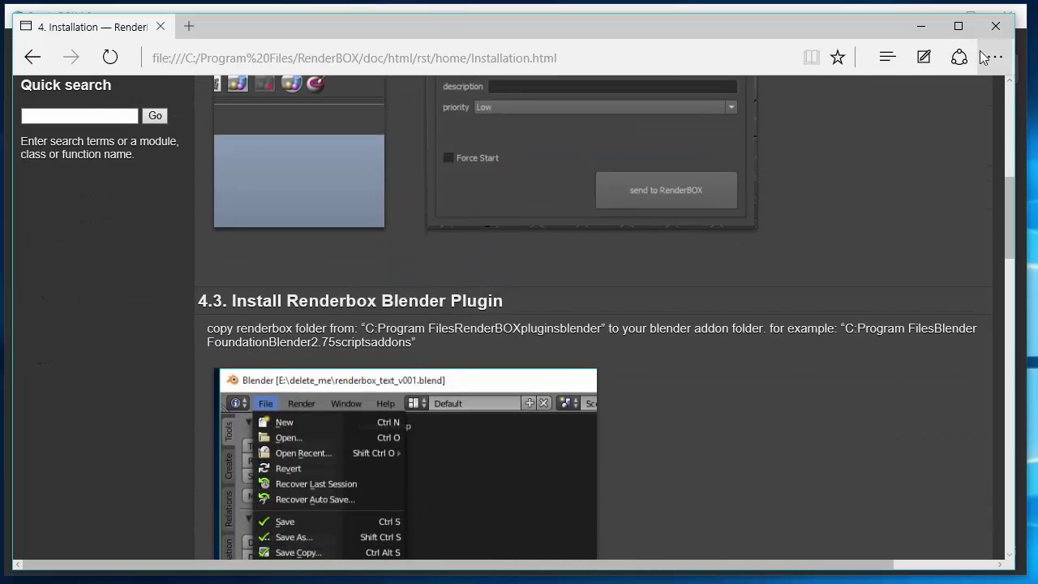
pyautogui.click(996, 26)
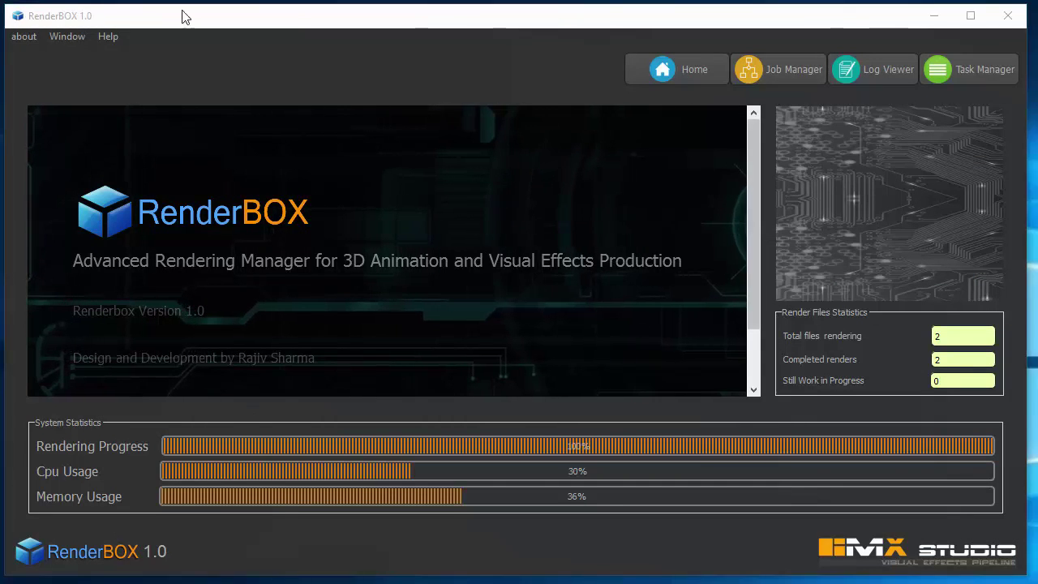
# Open File Explorer, bring its window into view, and go to the RenderBOX folder in C:\Program Files.
pyautogui.press('super+e')
pyautogui.scroll(1, 304, 292)
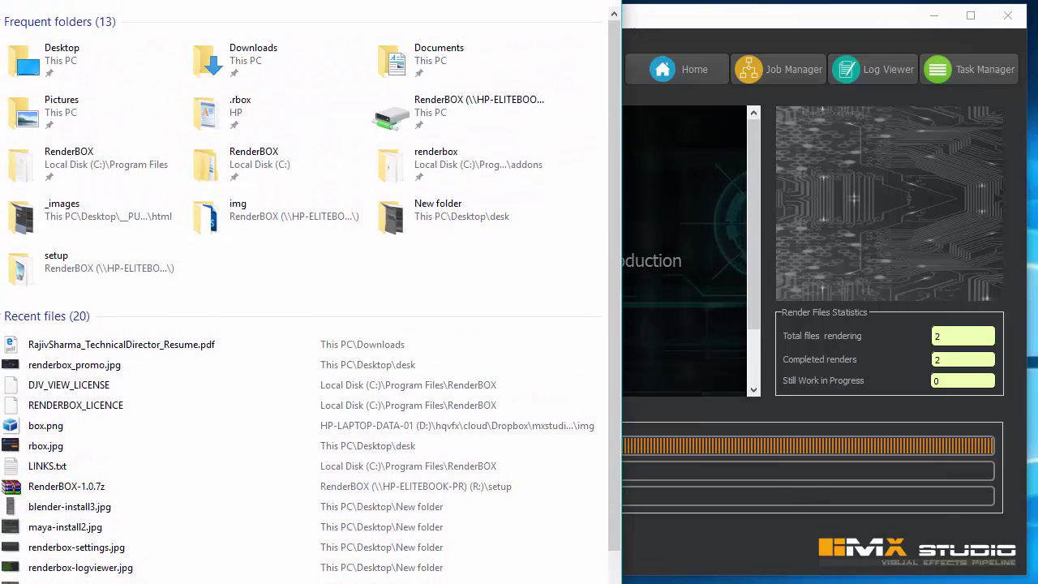
pyautogui.moveTo(324, 2); pyautogui.dragTo(354, 564)
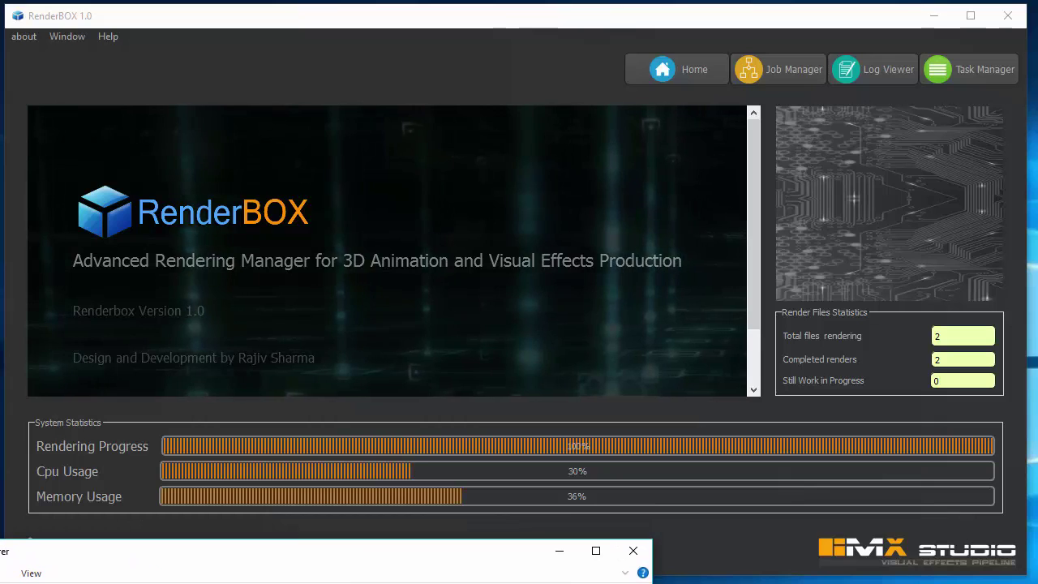
pyautogui.moveTo(353, 560); pyautogui.dragTo(364, 25)
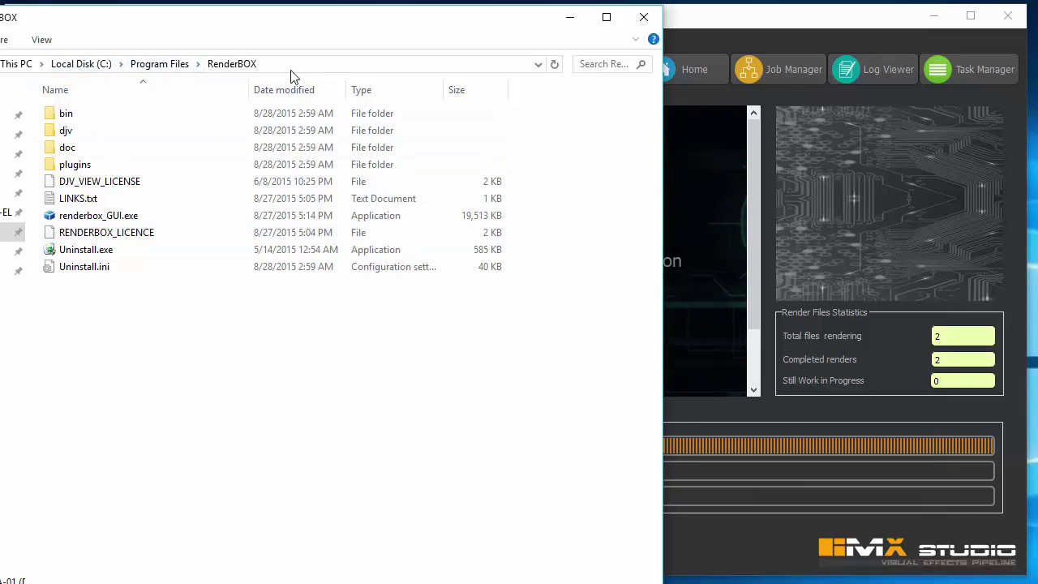
pyautogui.click(338, 71)
pyautogui.click(181, 429)
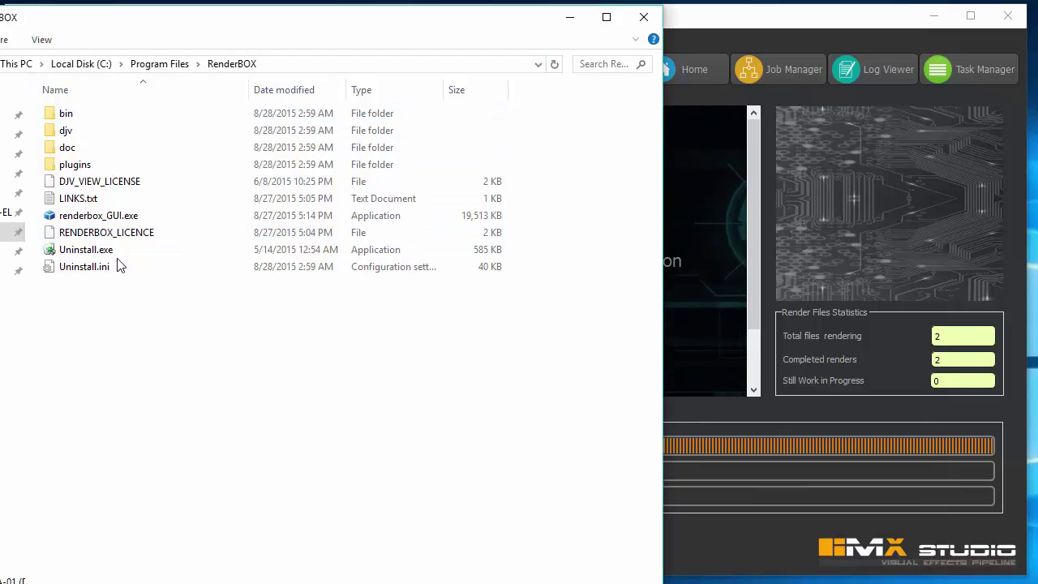
# Open the maya folder inside plugins, select all its contents, view the actions available for them, and clear the selection.
pyautogui.doubleClick(81, 165)
pyautogui.doubleClick(71, 139)
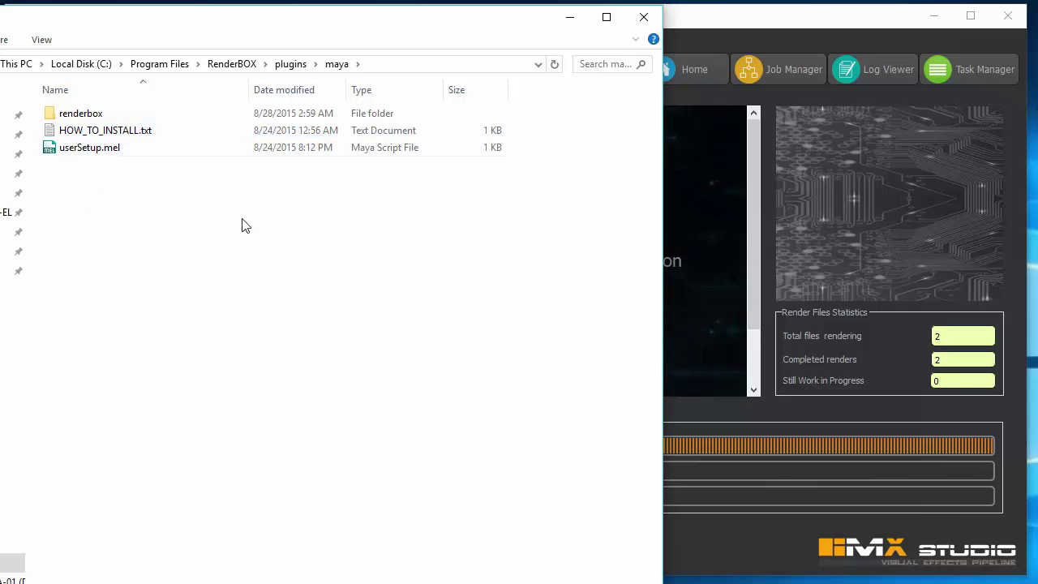
pyautogui.moveTo(242, 226); pyautogui.dragTo(32, 82)
pyautogui.rightClick(65, 120)
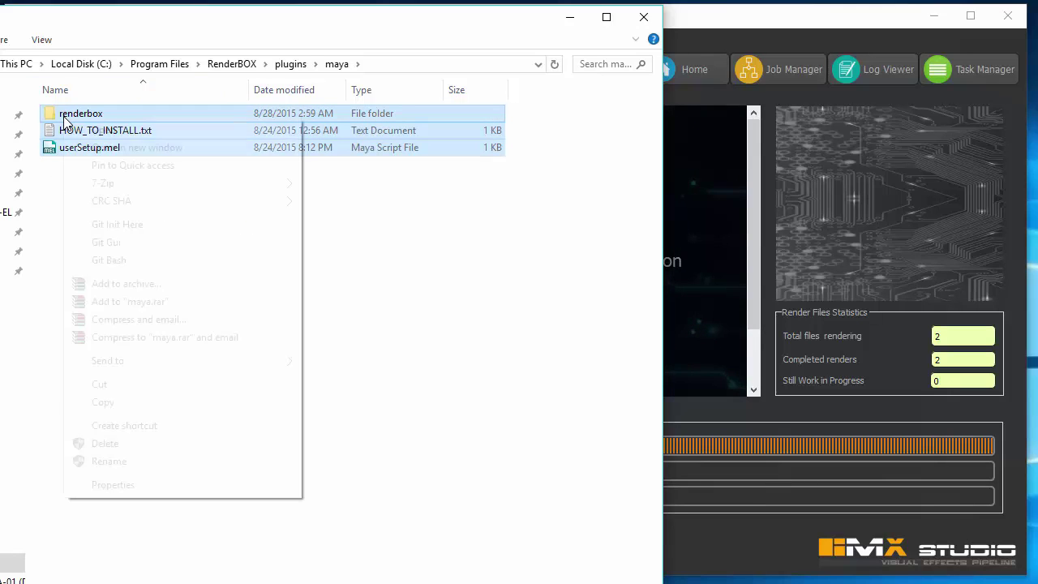
pyautogui.click(549, 389)
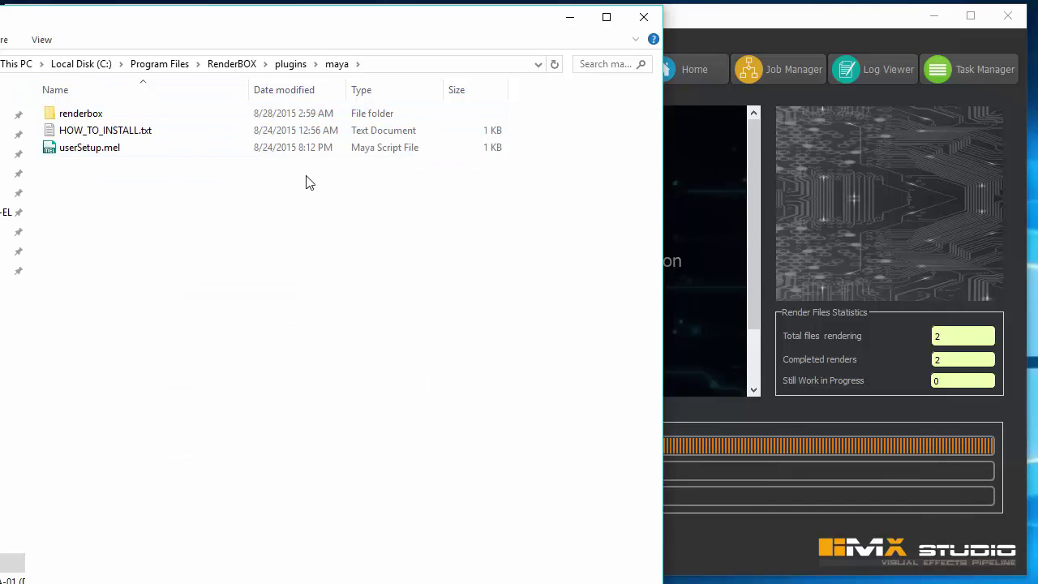
# Open the blender folder inside plugins, view the actions available for its renderbox folder, and dismiss them.
pyautogui.click(290, 64)
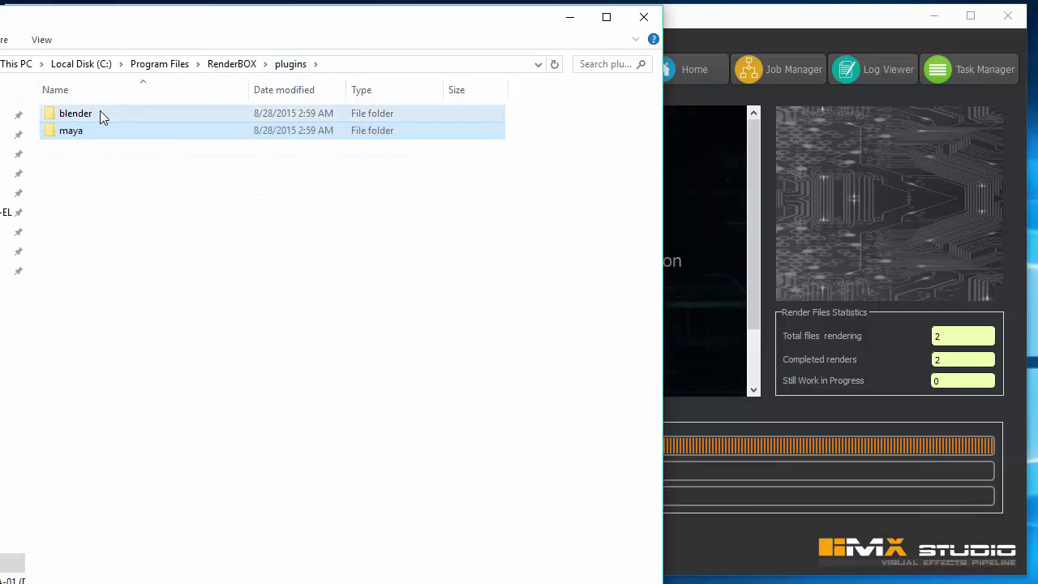
pyautogui.doubleClick(99, 116)
pyautogui.rightClick(87, 117)
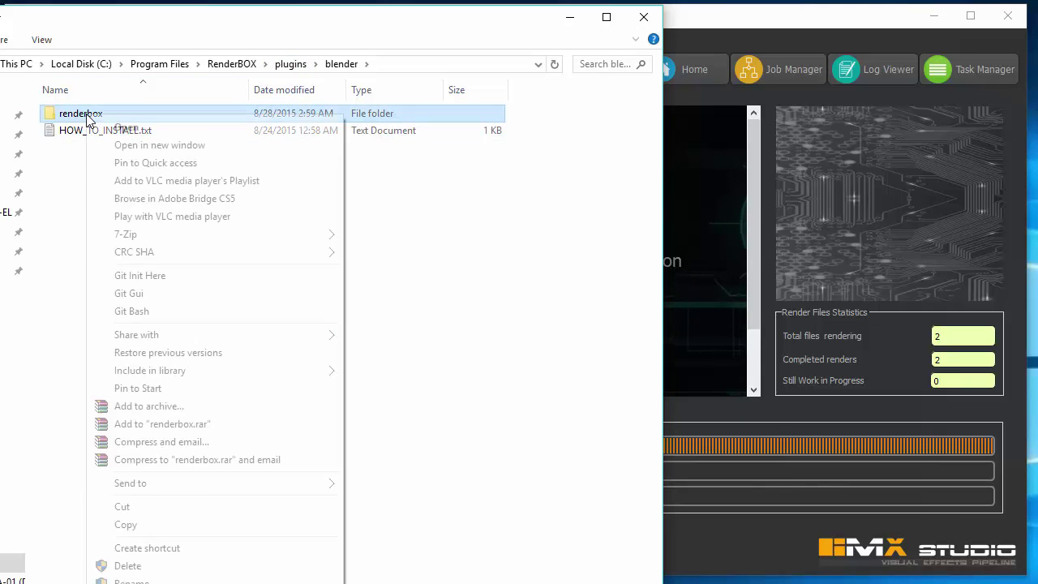
pyautogui.click(58, 183)
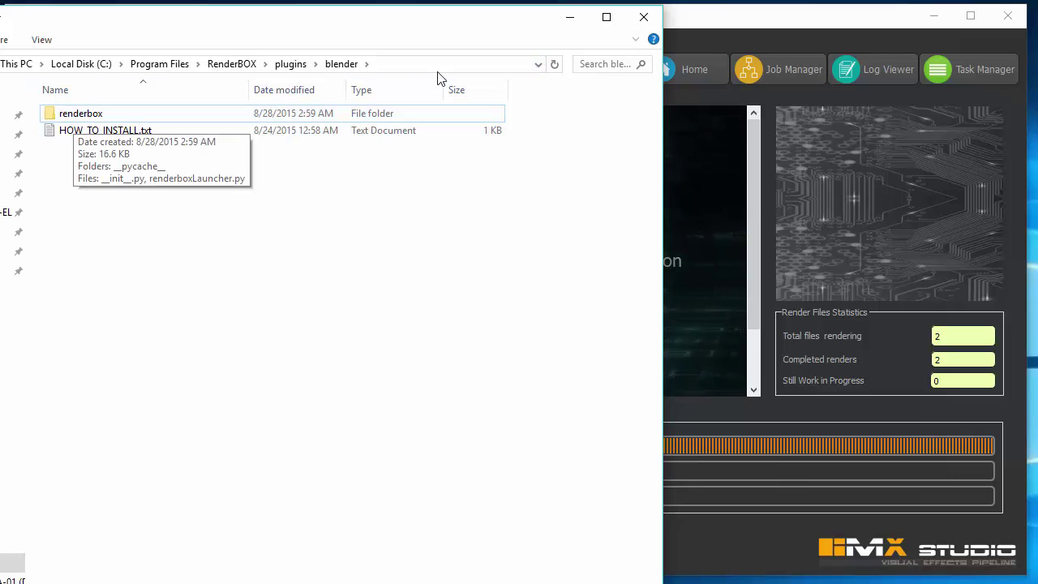
# Minimize File Explorer, launch Autodesk Maya 2015, dismiss the library error, and continue in trial mode.
pyautogui.click(571, 17)
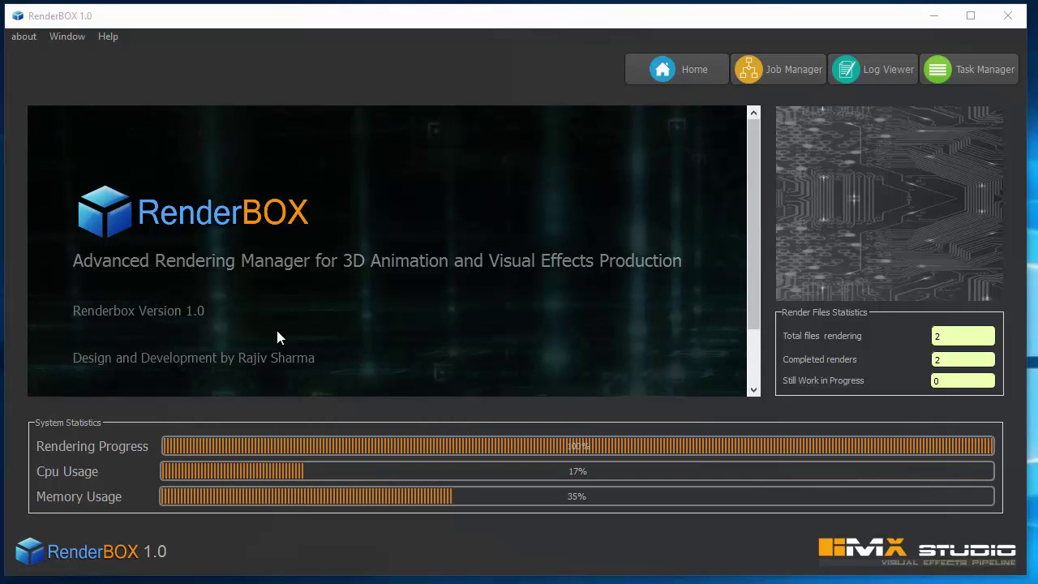
pyautogui.press('super')
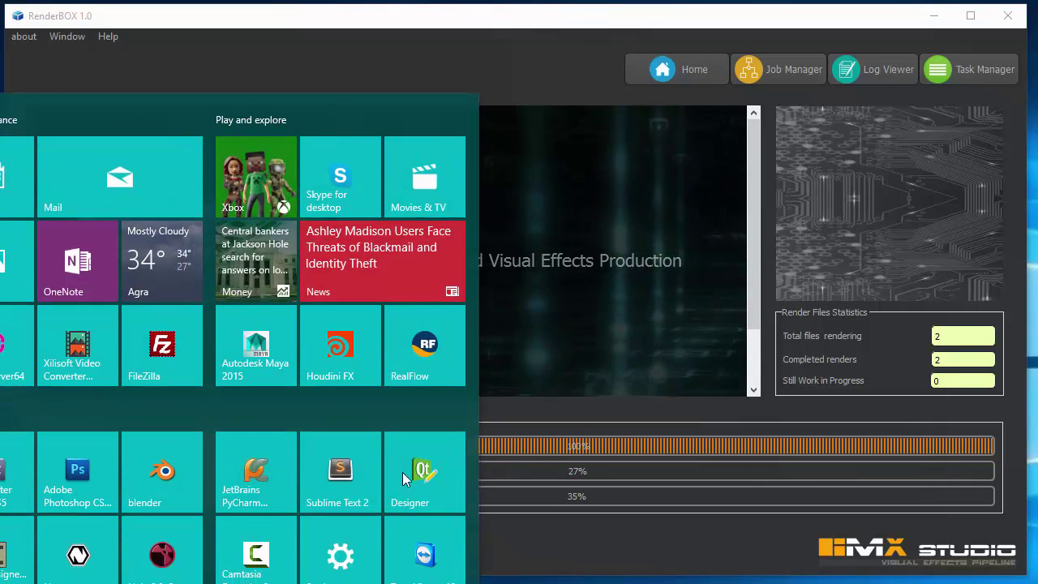
pyautogui.click(405, 474)
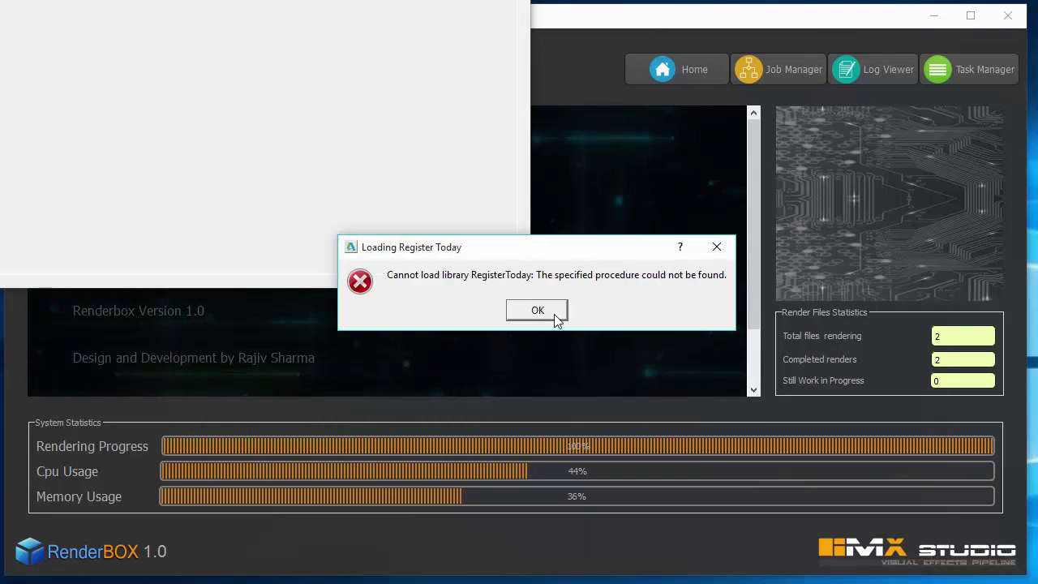
pyautogui.click(552, 313)
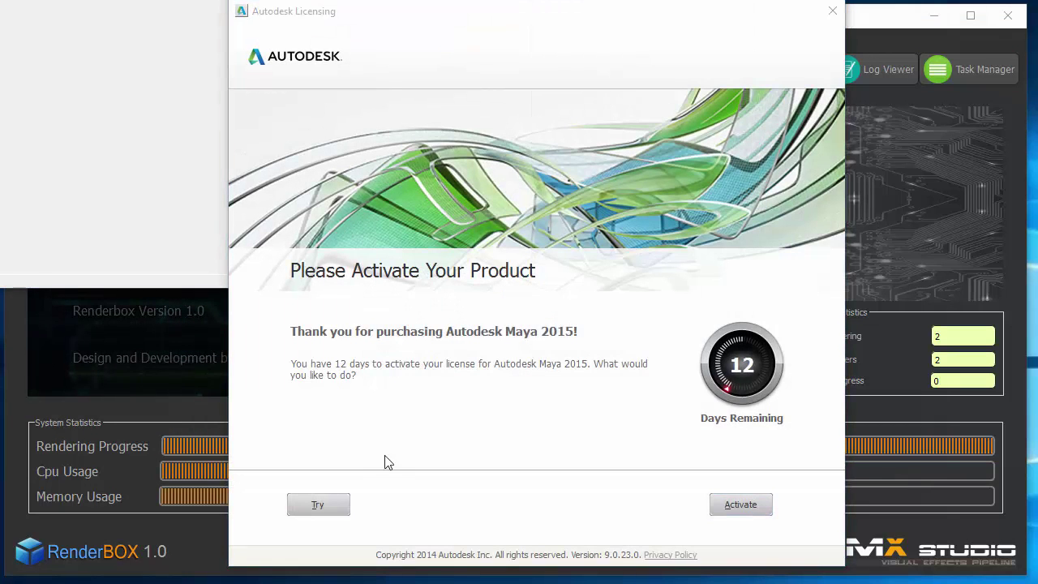
pyautogui.click(331, 502)
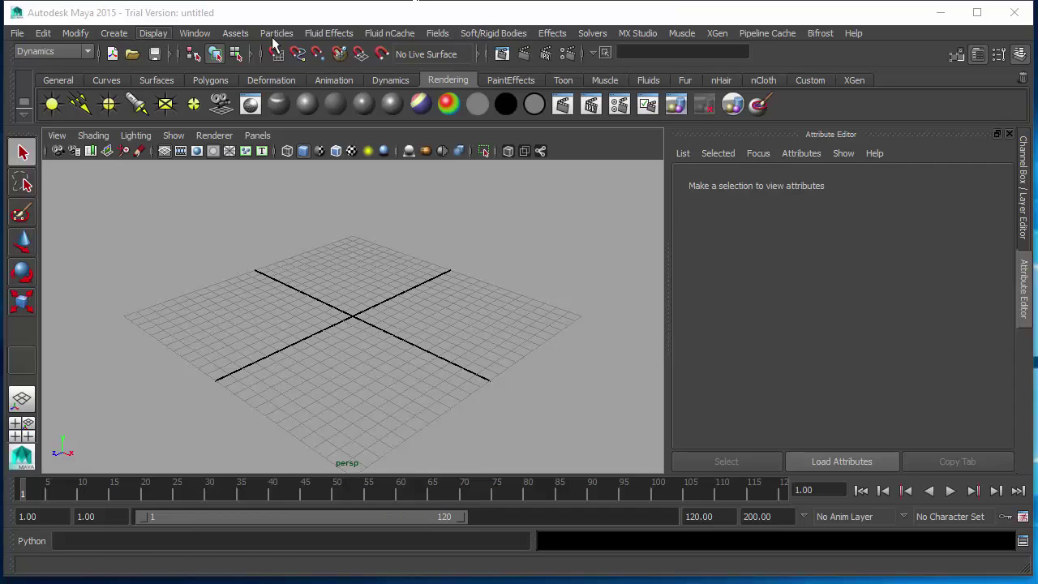
# Open the RenderBOX launcher docked beside the viewport, and try to send the unsaved scene to RenderBOX.
pyautogui.click(639, 34)
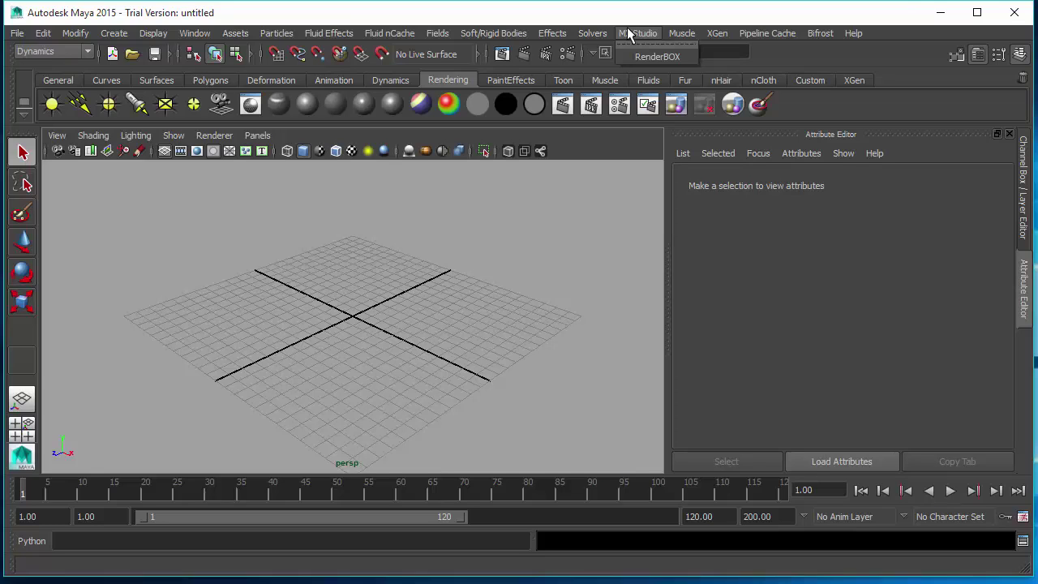
pyautogui.click(663, 56)
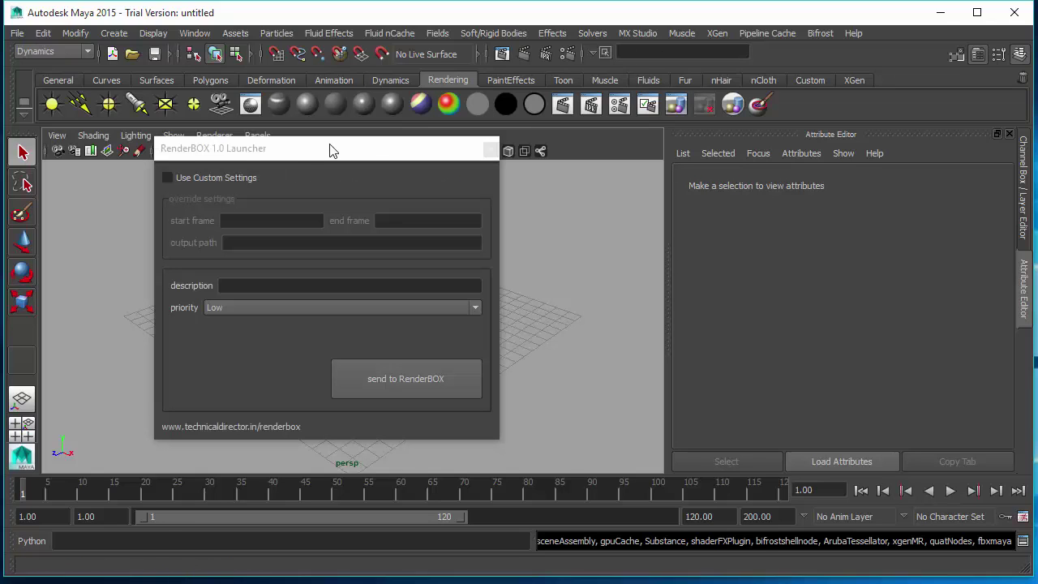
pyautogui.moveTo(307, 148); pyautogui.dragTo(866, 191)
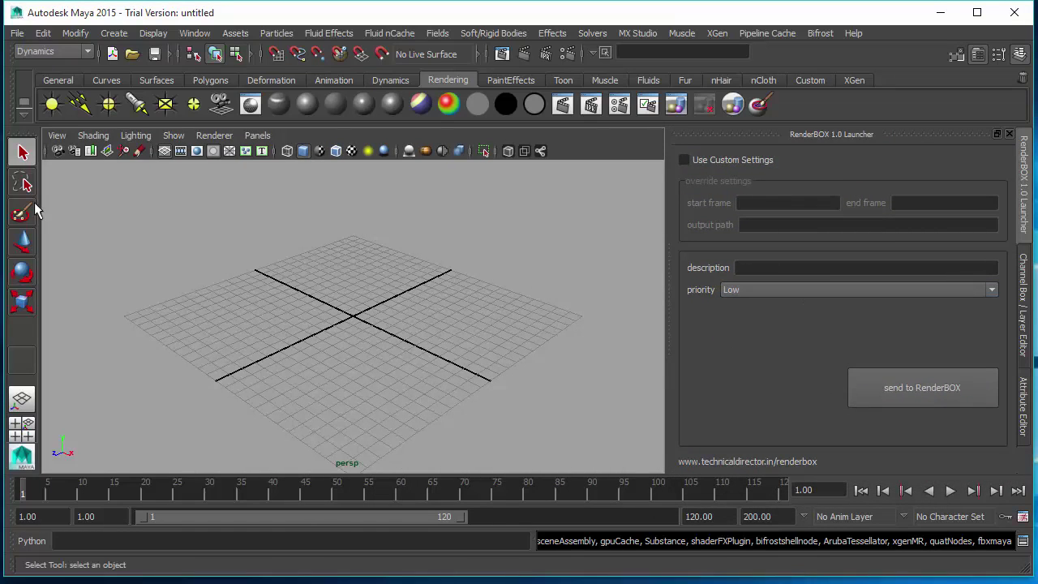
pyautogui.click(970, 390)
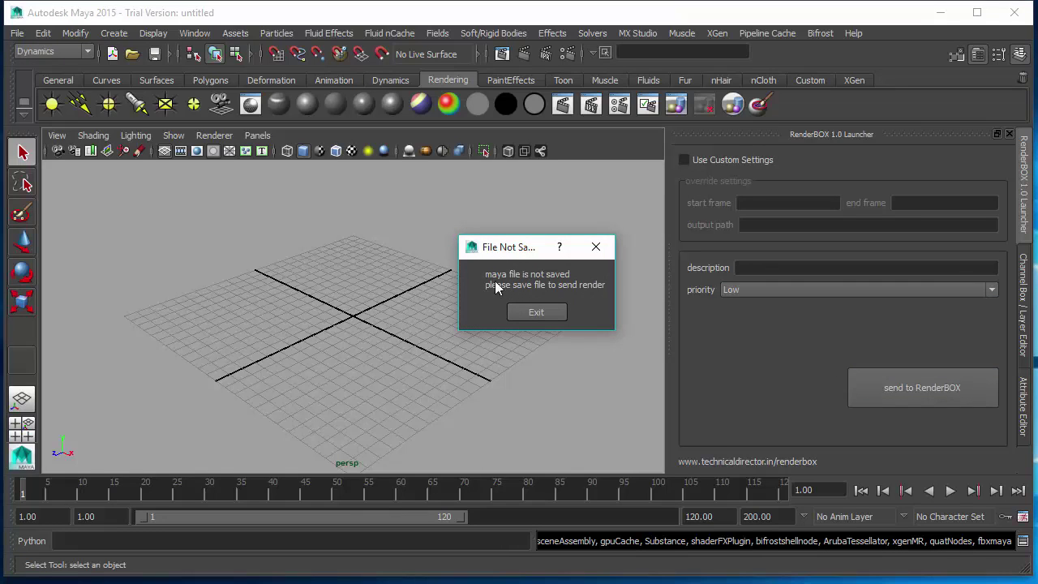
pyautogui.click(535, 314)
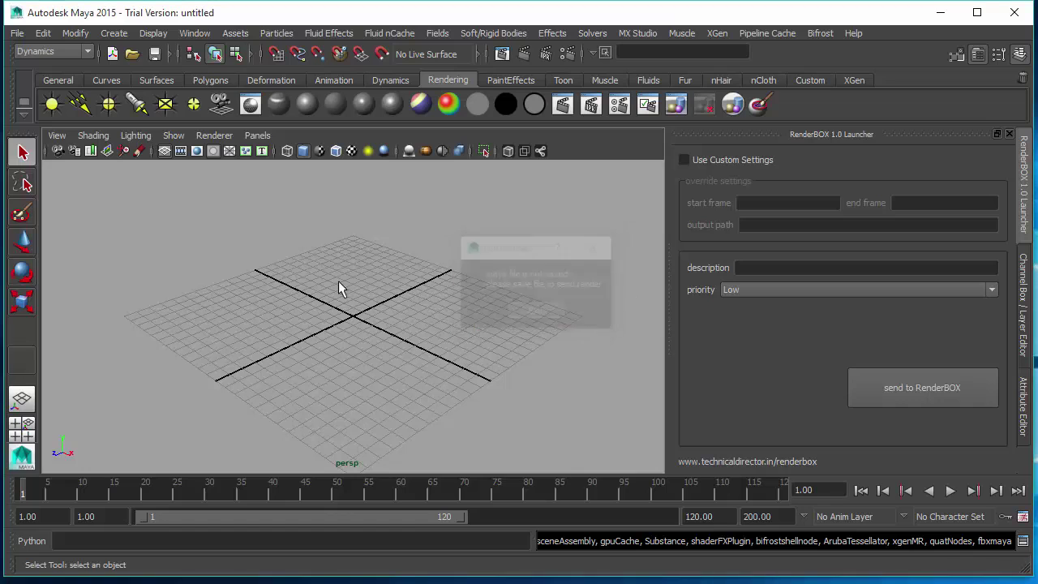
# Draw a large, tall NURBS cylinder centred on the grid.
pyautogui.click(156, 80)
pyautogui.click(211, 81)
pyautogui.click(169, 81)
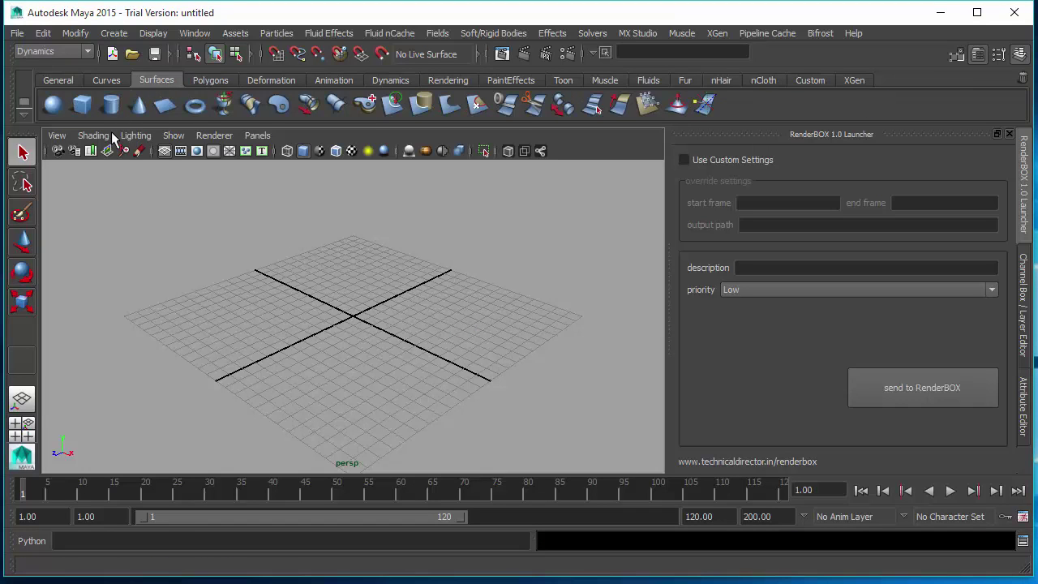
pyautogui.click(111, 104)
pyautogui.moveTo(357, 355); pyautogui.dragTo(362, 317)
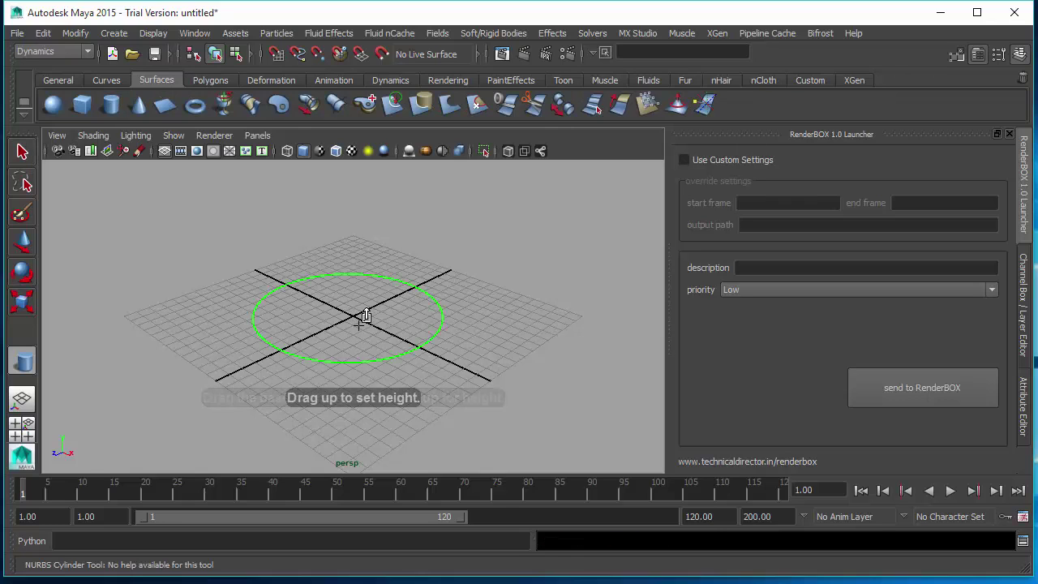
pyautogui.moveTo(389, 281); pyautogui.dragTo(398, 108)
# Add a smaller polygon cylinder and a small polygon sphere on opposite sides of the NURBS cylinder, and clear the selection.
pyautogui.click(210, 80)
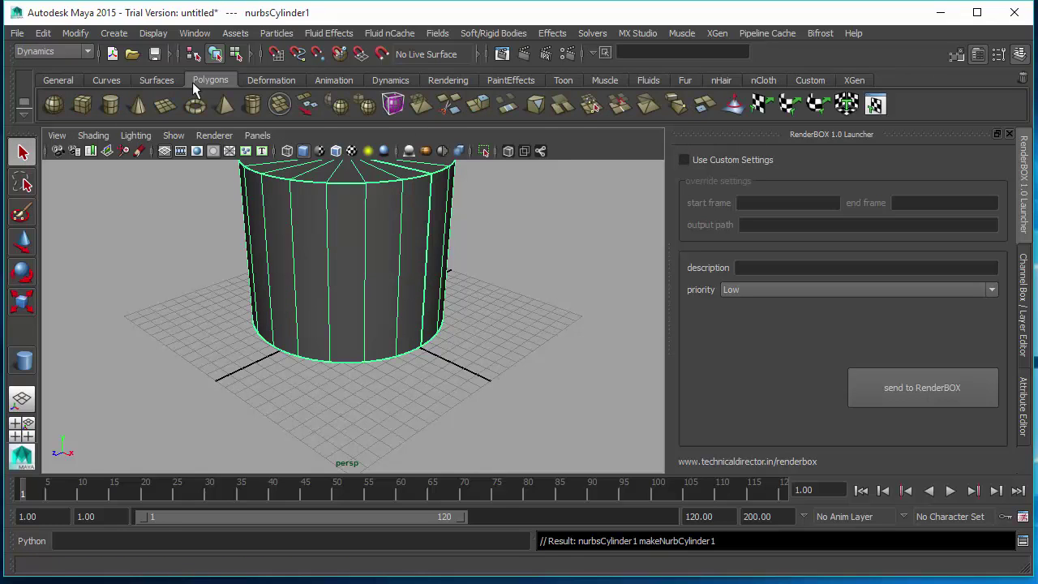
pyautogui.click(110, 104)
pyautogui.moveTo(156, 347); pyautogui.dragTo(195, 329)
pyautogui.moveTo(195, 328); pyautogui.dragTo(195, 235)
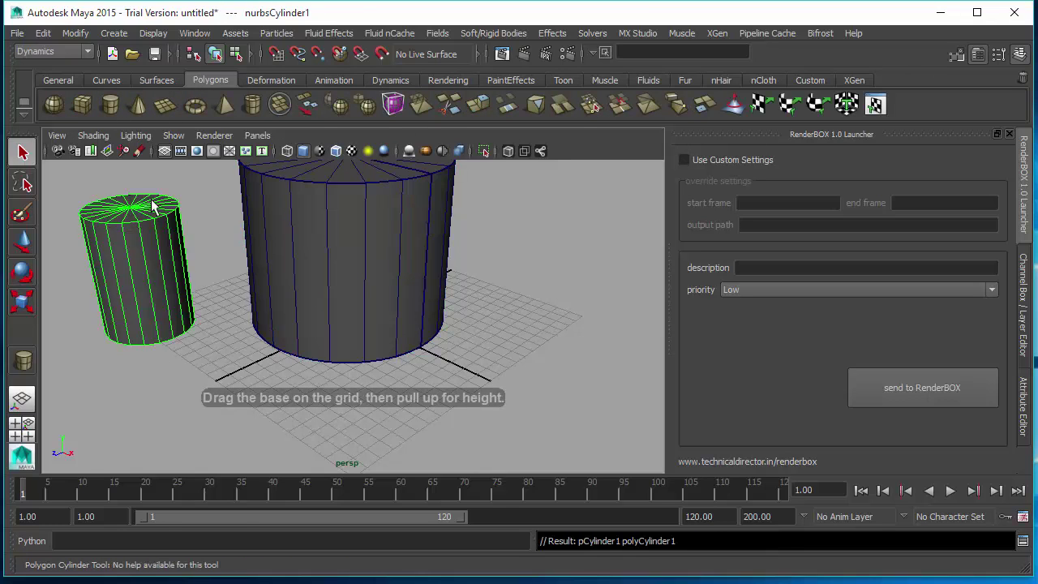
pyautogui.click(54, 105)
pyautogui.moveTo(519, 333); pyautogui.dragTo(549, 364)
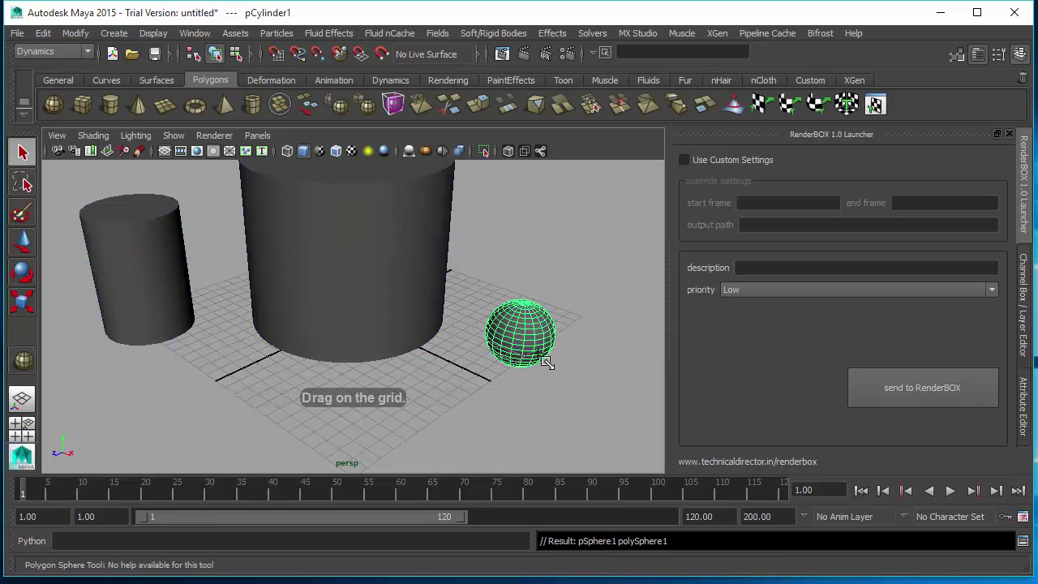
pyautogui.click(550, 239)
# Save the scene as youtube_test_v001 in Maya ASCII format in the default project's scenes folder.
pyautogui.click(155, 54)
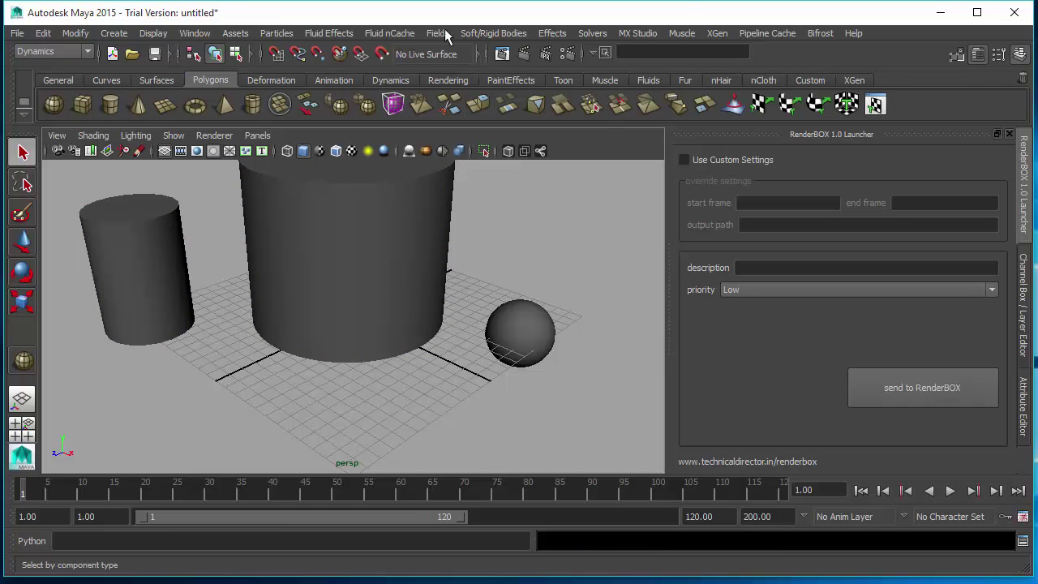
pyautogui.click(16, 32)
pyautogui.click(67, 85)
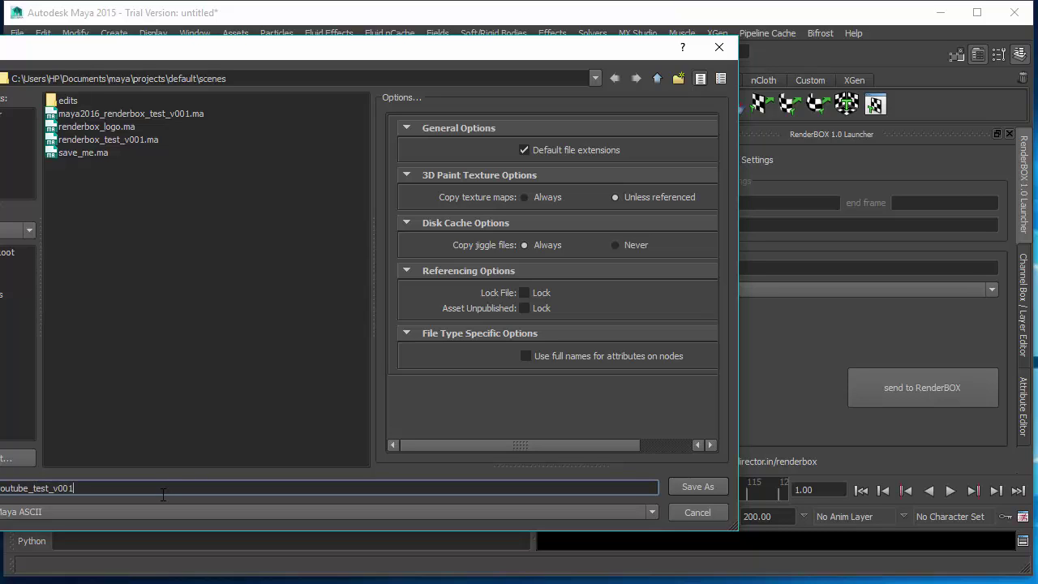
pyautogui.press('Return')
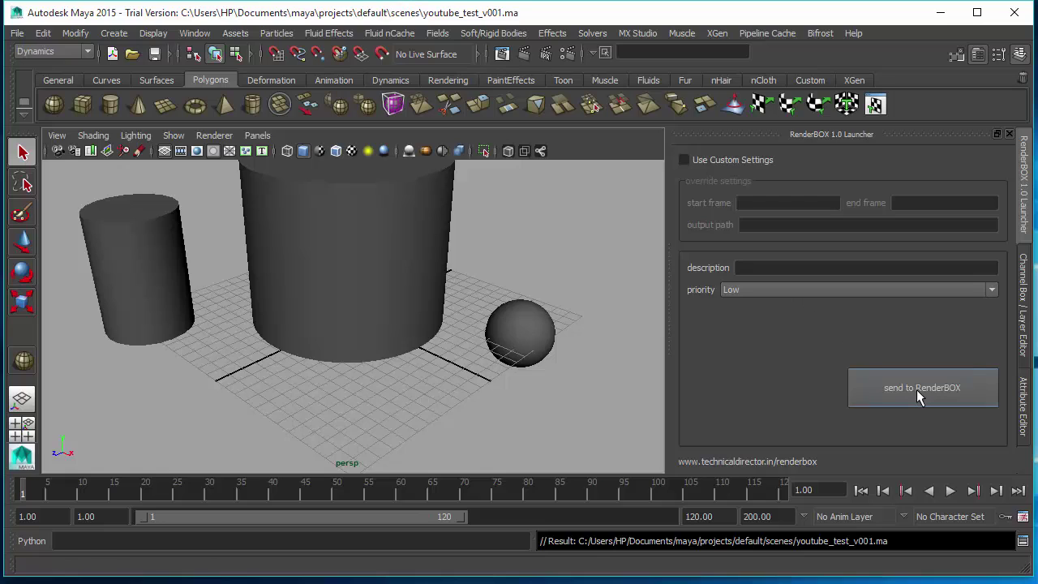
# Enter "this is for vfx pipeline intro" as the job description in the RenderBOX launcher.
pyautogui.click(773, 270)
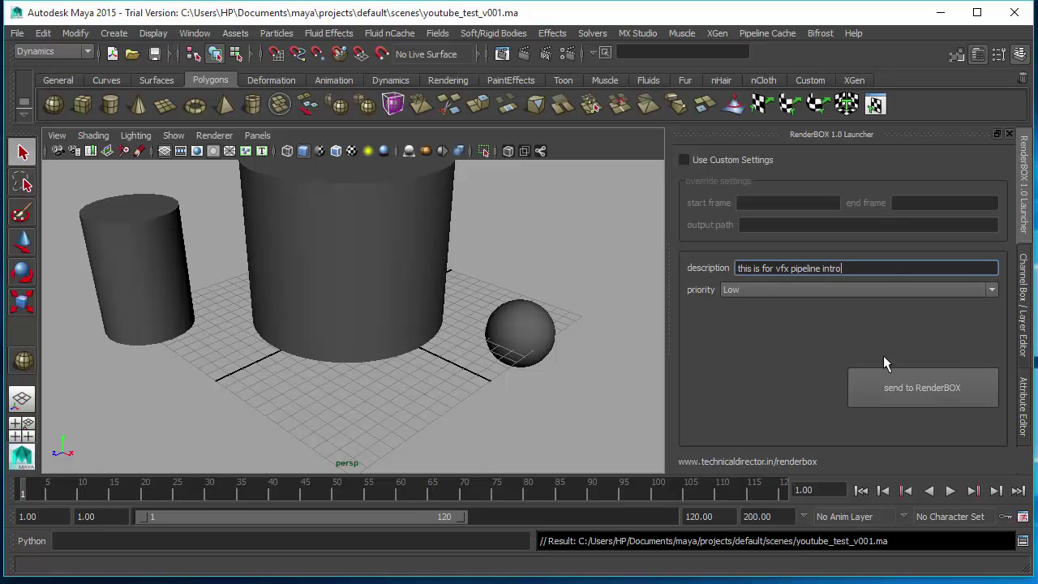
pyautogui.click(963, 389)
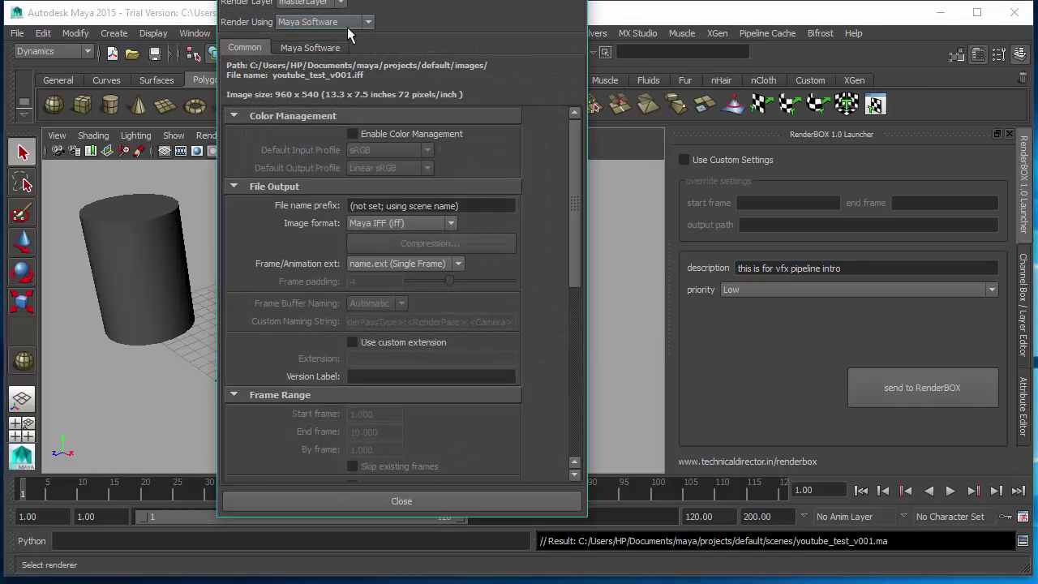
# Set the renderer to mental ray in the render settings and view its Quality settings.
pyautogui.click(357, 22)
pyautogui.click(322, 69)
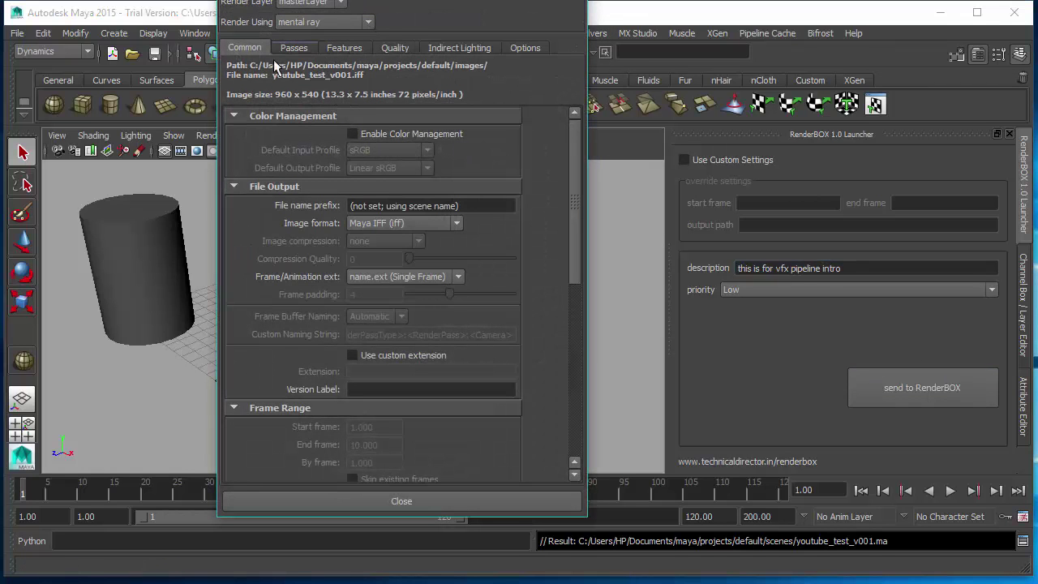
pyautogui.click(293, 48)
# Set the frame/animation extension to name_#.ext and the image format to TIFF (tif), and close the render settings.
pyautogui.click(245, 48)
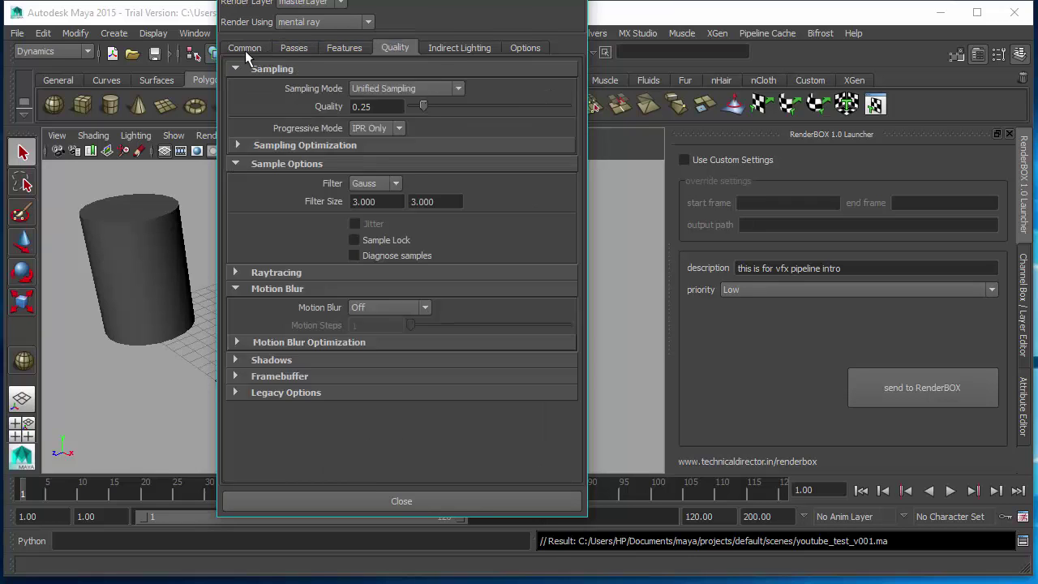
pyautogui.scroll(-3, 415, 219)
pyautogui.scroll(1, 420, 227)
pyautogui.scroll(1, 431, 214)
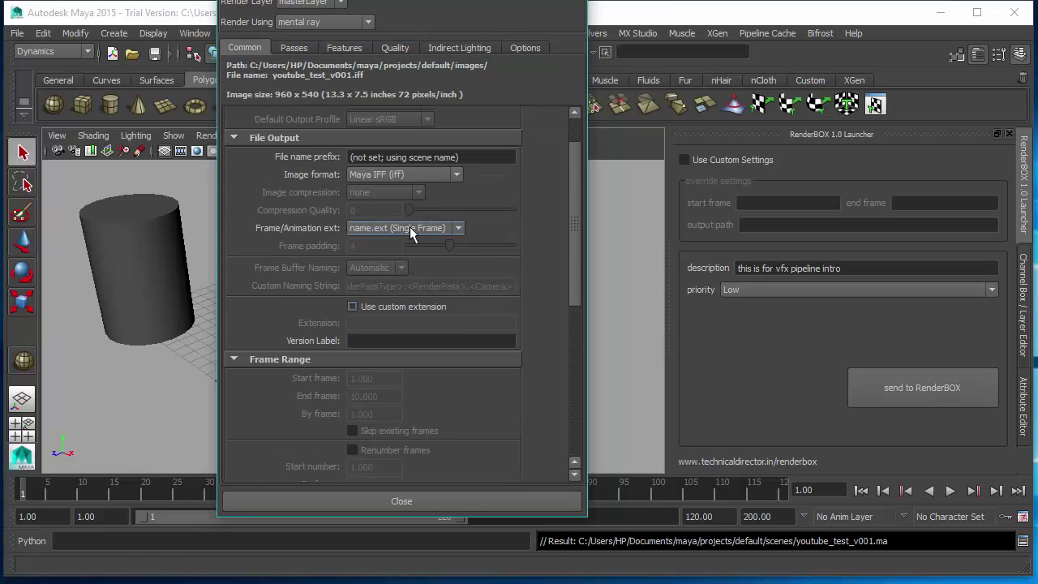
pyautogui.click(410, 228)
pyautogui.click(401, 306)
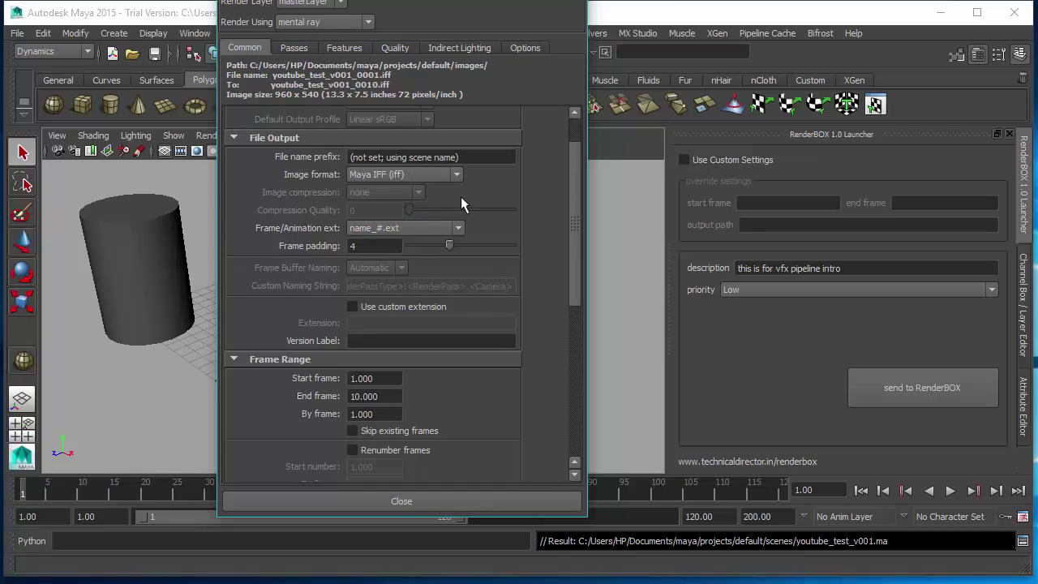
pyautogui.click(421, 175)
pyautogui.click(373, 221)
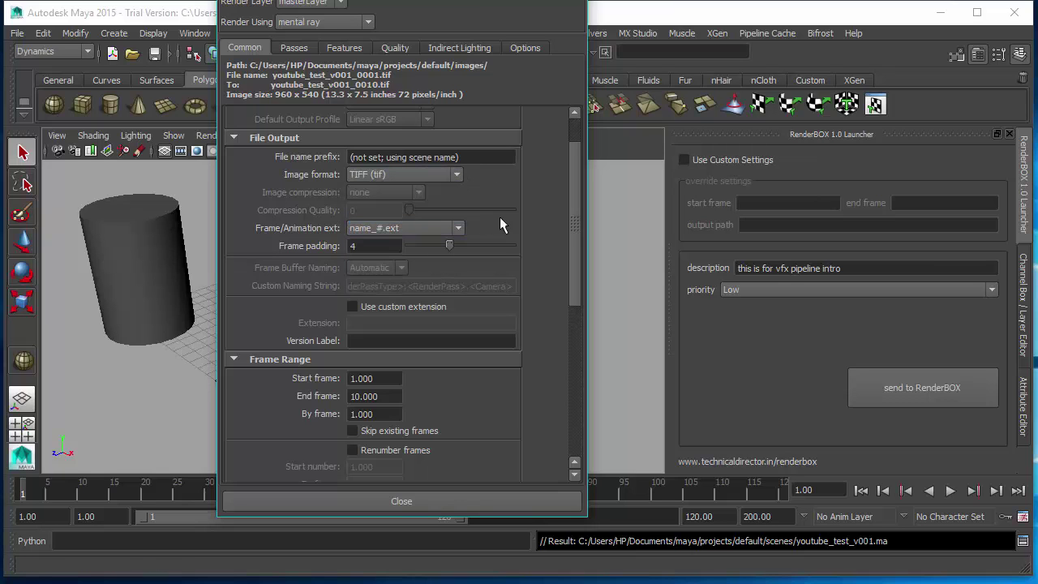
pyautogui.click(374, 396)
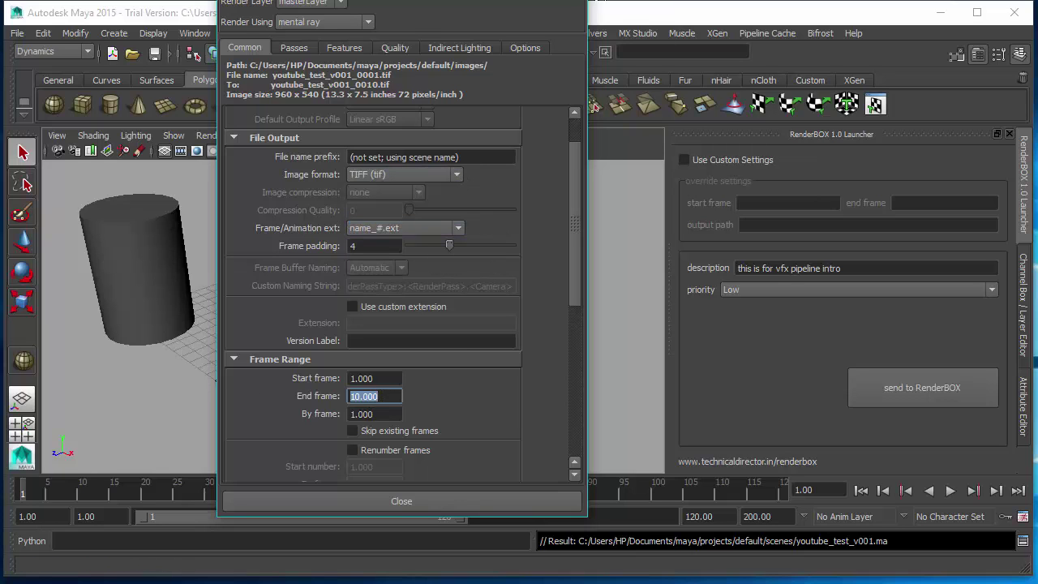
pyautogui.click(149, 85)
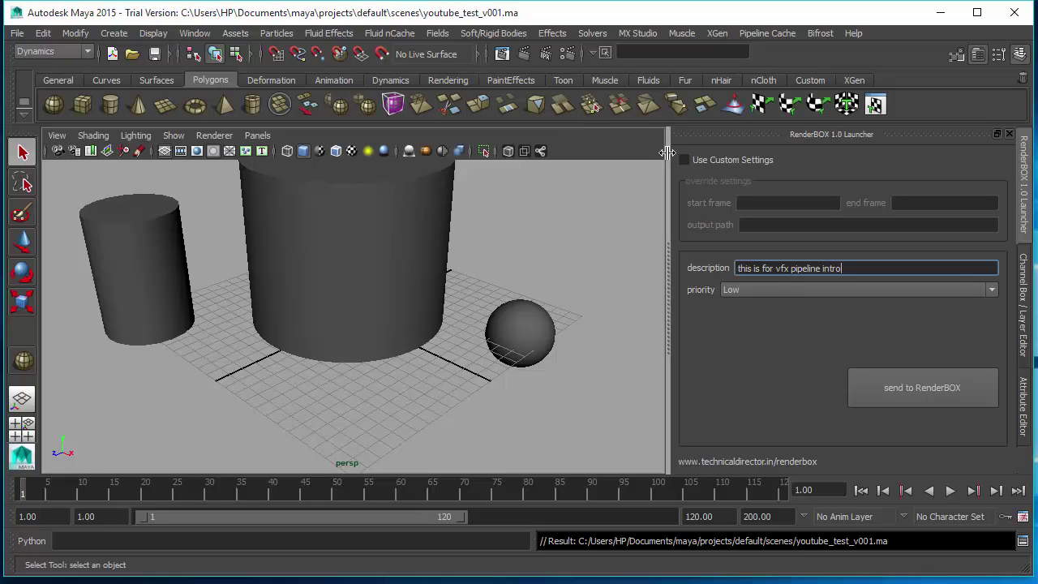
# Switch Maya to the Rendering menu set, view the batch render command, and dismiss the list of render commands.
pyautogui.click(53, 51)
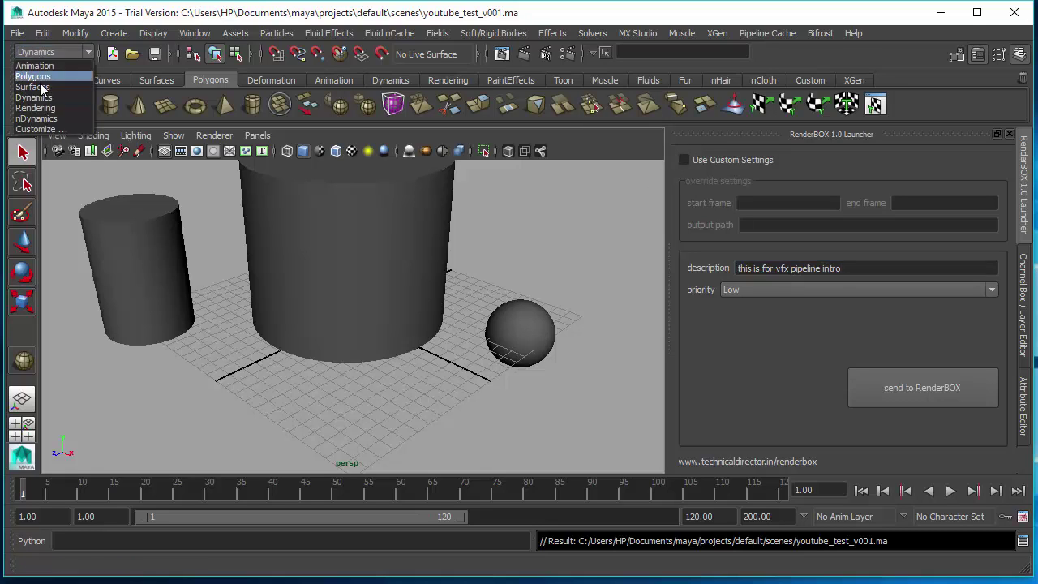
pyautogui.click(45, 110)
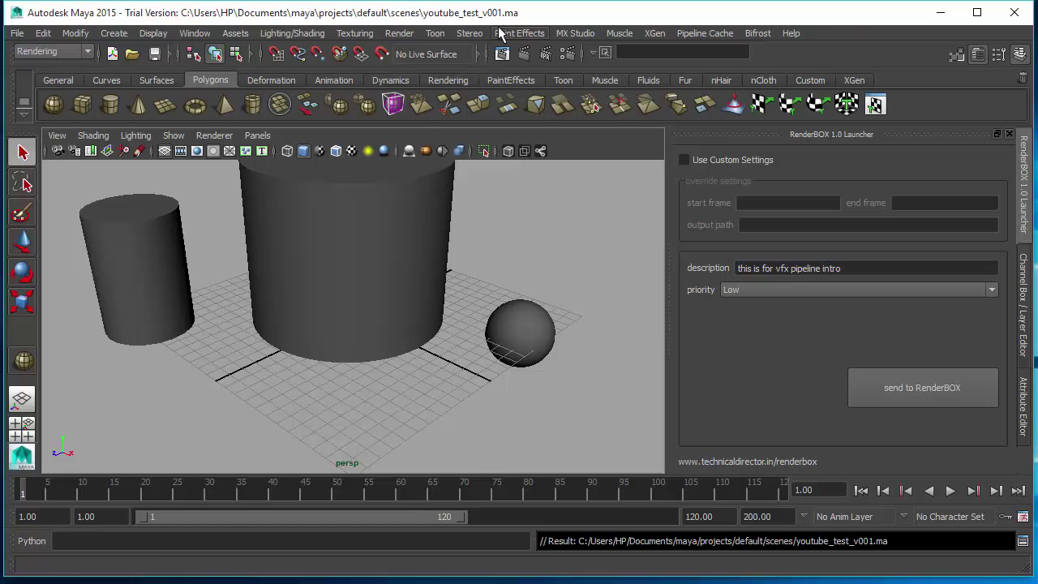
pyautogui.click(401, 33)
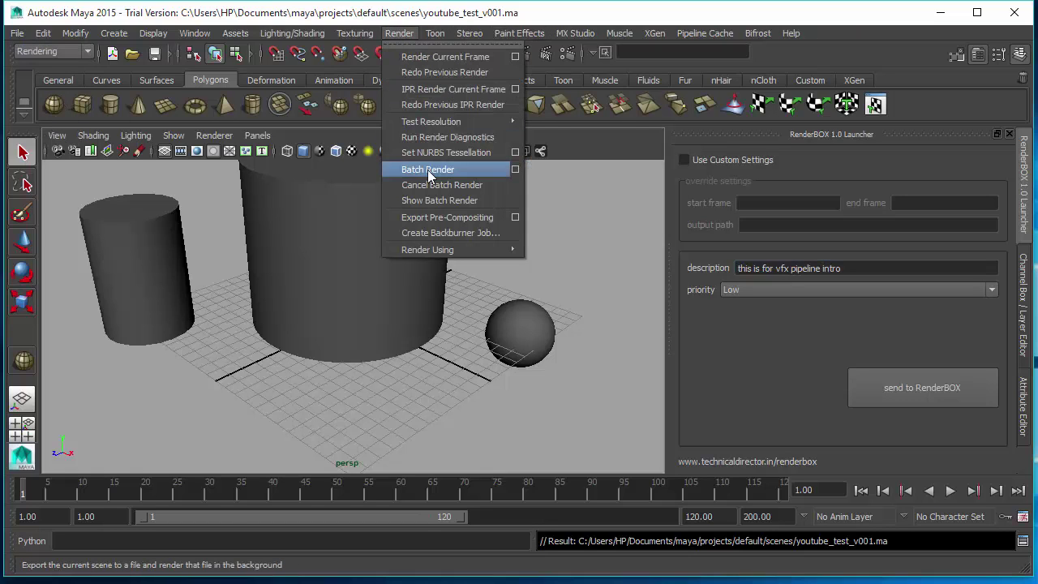
pyautogui.click(795, 359)
# Send the saved scene to RenderBOX and close the confirmation message.
pyautogui.click(946, 393)
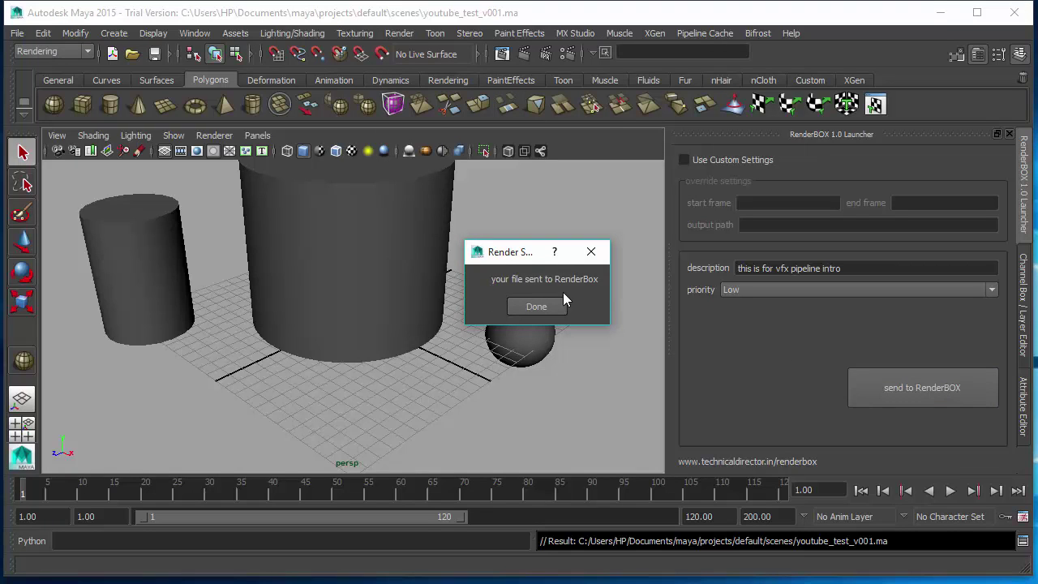
pyautogui.click(531, 308)
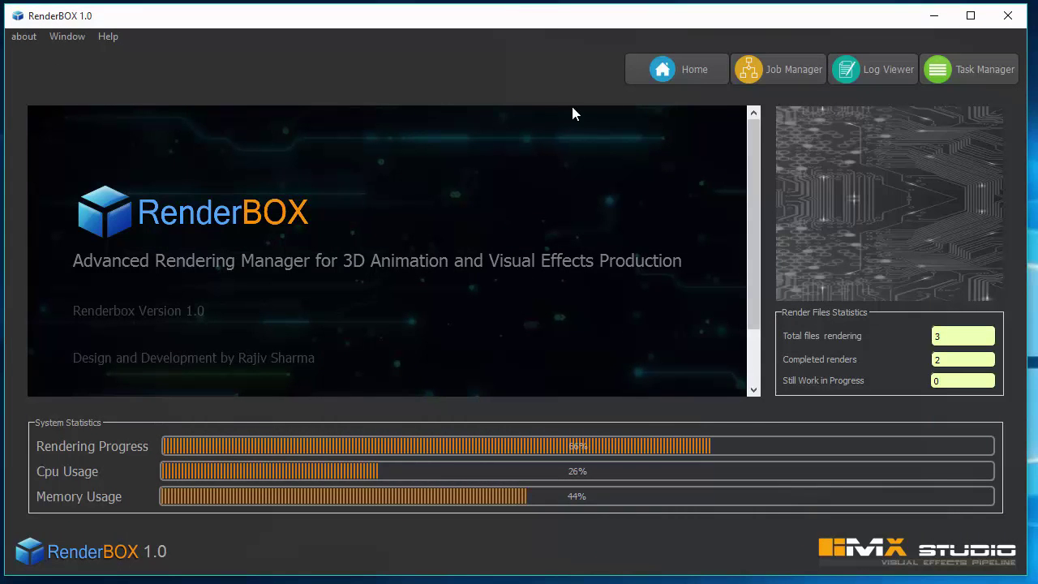
# Switch to RenderBOX's Job Manager, select the Maya job, and widen the App and Job Description columns to show their full text.
pyautogui.click(777, 68)
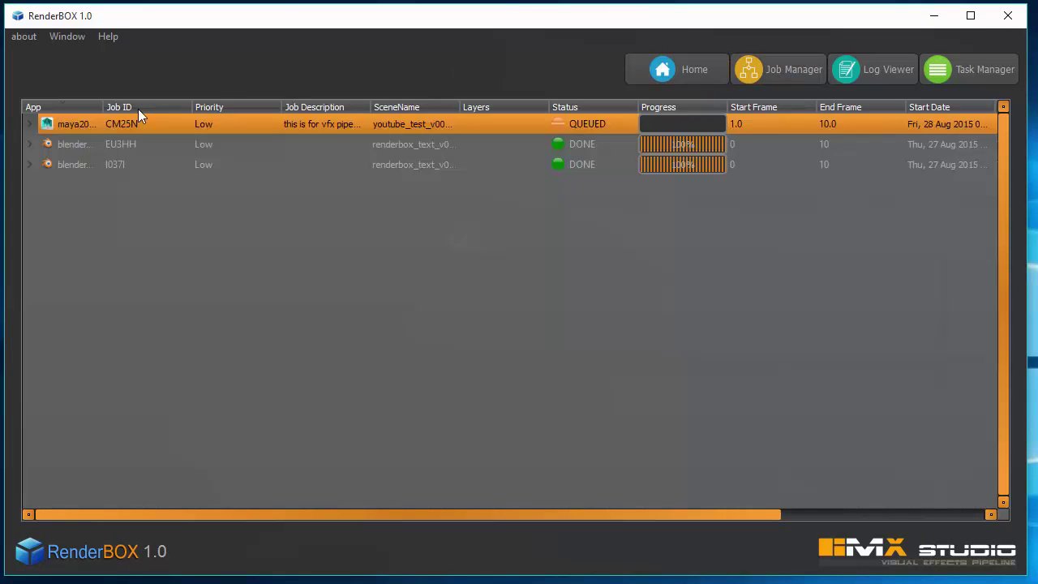
pyautogui.click(89, 125)
pyautogui.moveTo(108, 106)
pyautogui.mouseDown()
pyautogui.moveTo(140, 99)
pyautogui.moveTo(122, 103)
pyautogui.mouseUp()
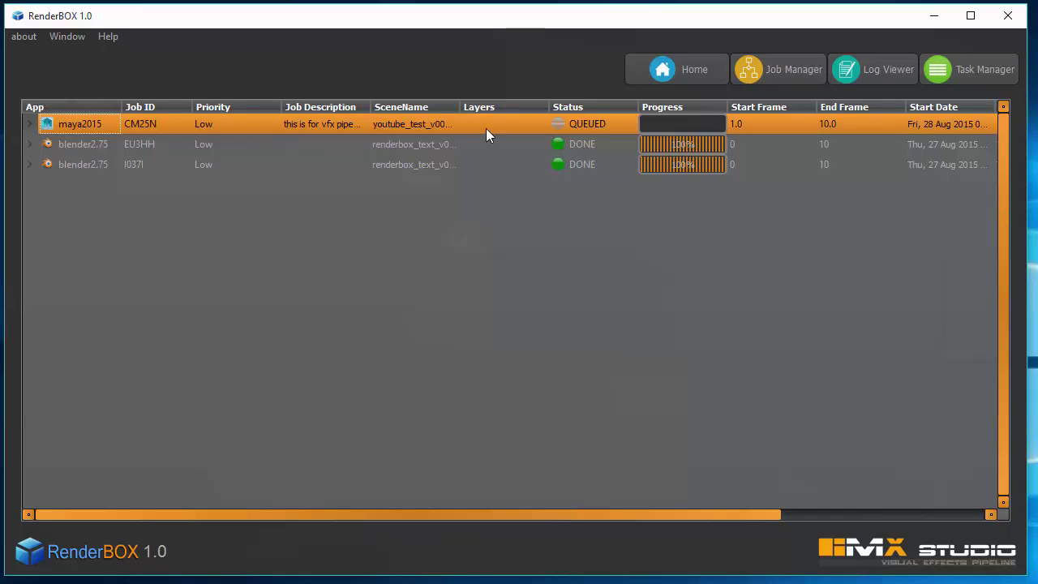
pyautogui.moveTo(369, 103); pyautogui.dragTo(407, 101)
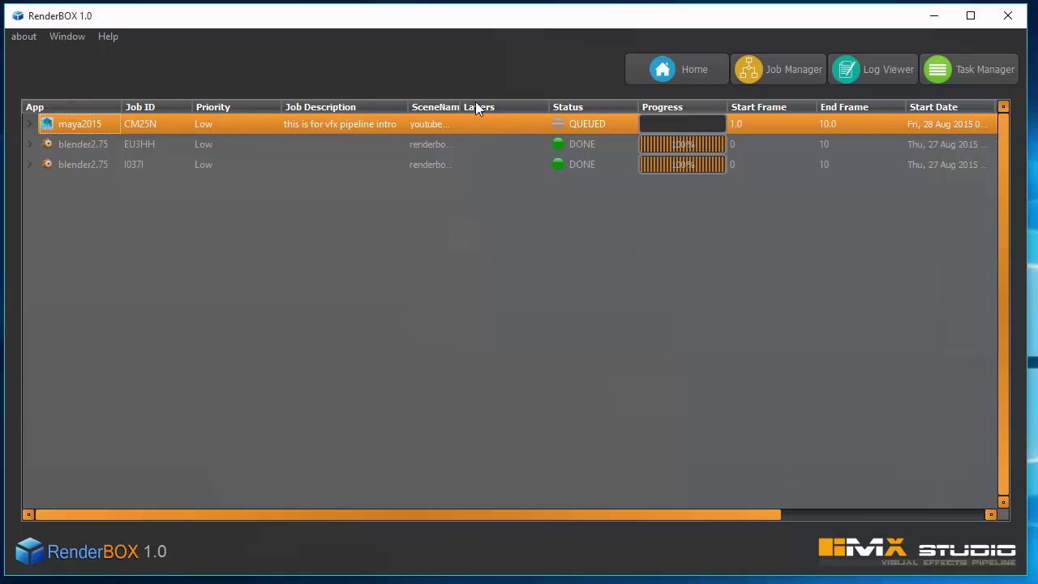
# Widen the SceneName column to show full scene names and start the queued Maya job.
pyautogui.moveTo(459, 103); pyautogui.dragTo(520, 103)
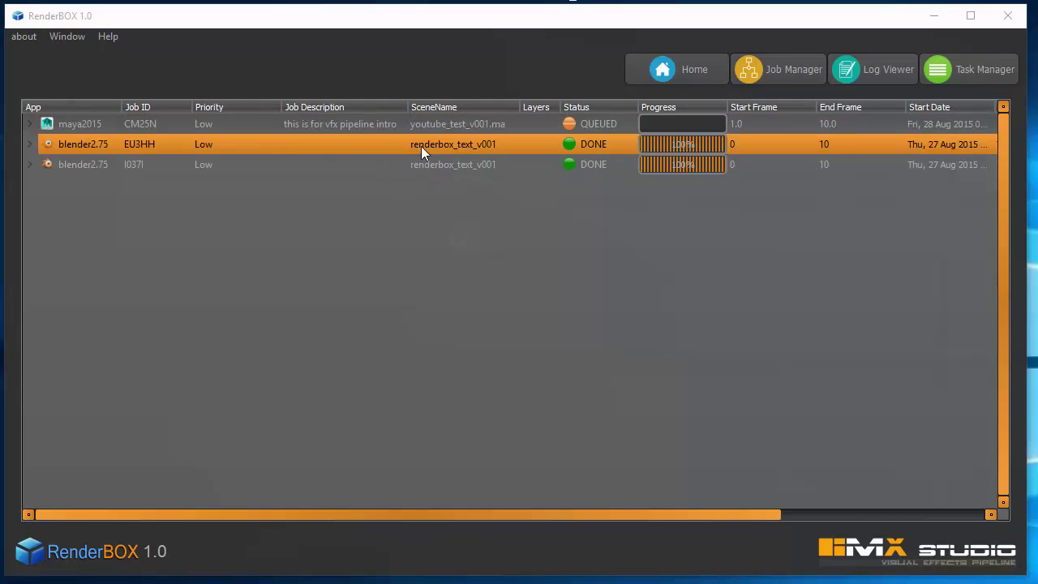
pyautogui.rightClick(338, 129)
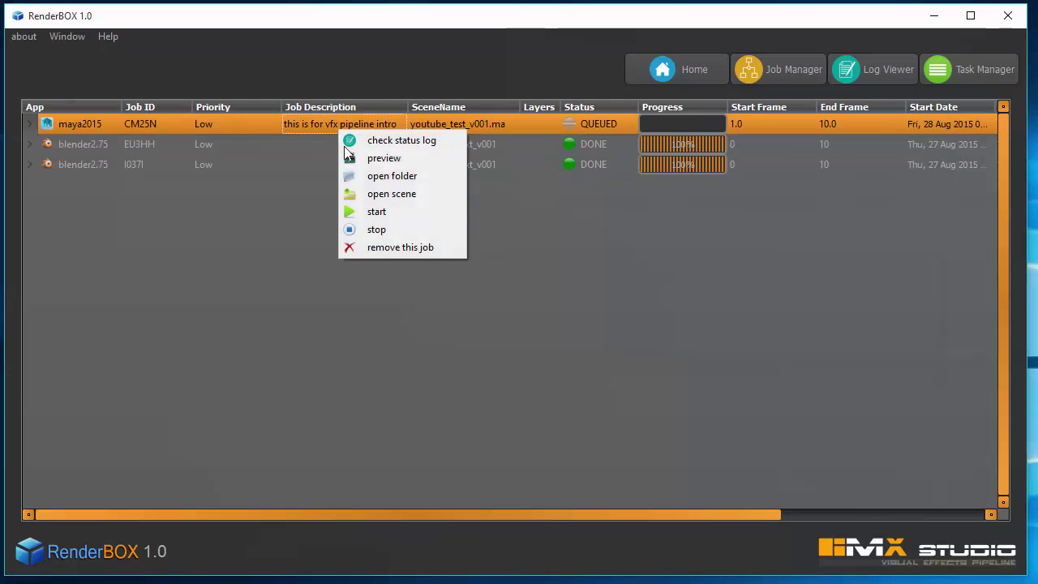
pyautogui.click(385, 214)
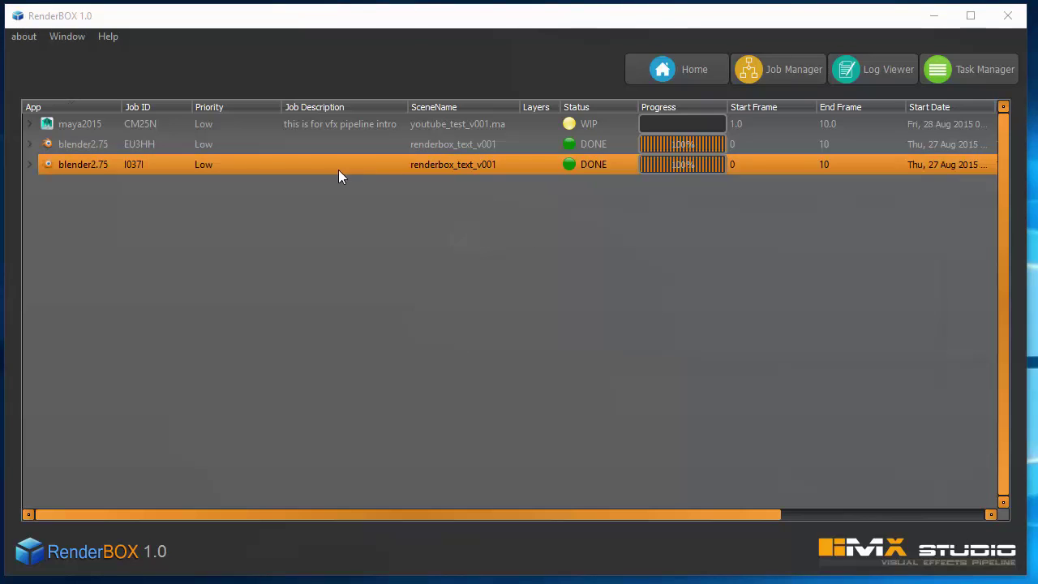
pyautogui.click(512, 284)
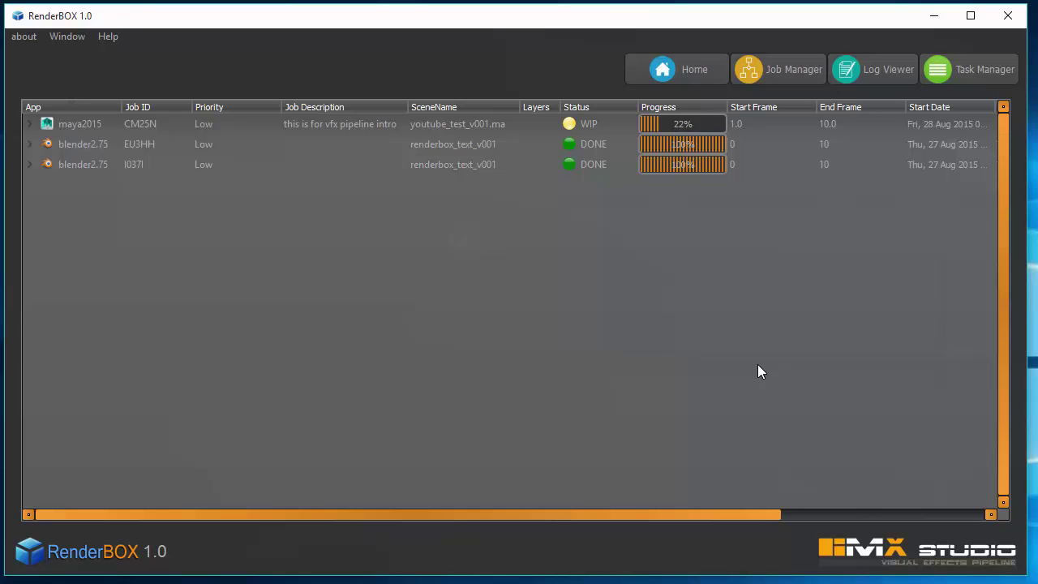
# Stop the running Maya 2015 render job in Job Manager.
pyautogui.click(340, 124)
pyautogui.rightClick(340, 123)
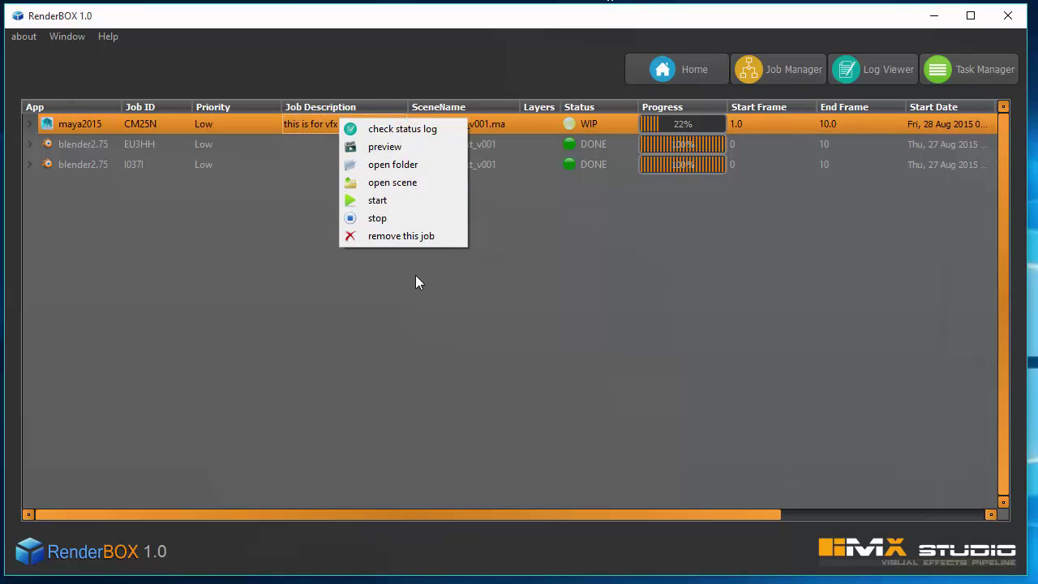
pyautogui.click(403, 222)
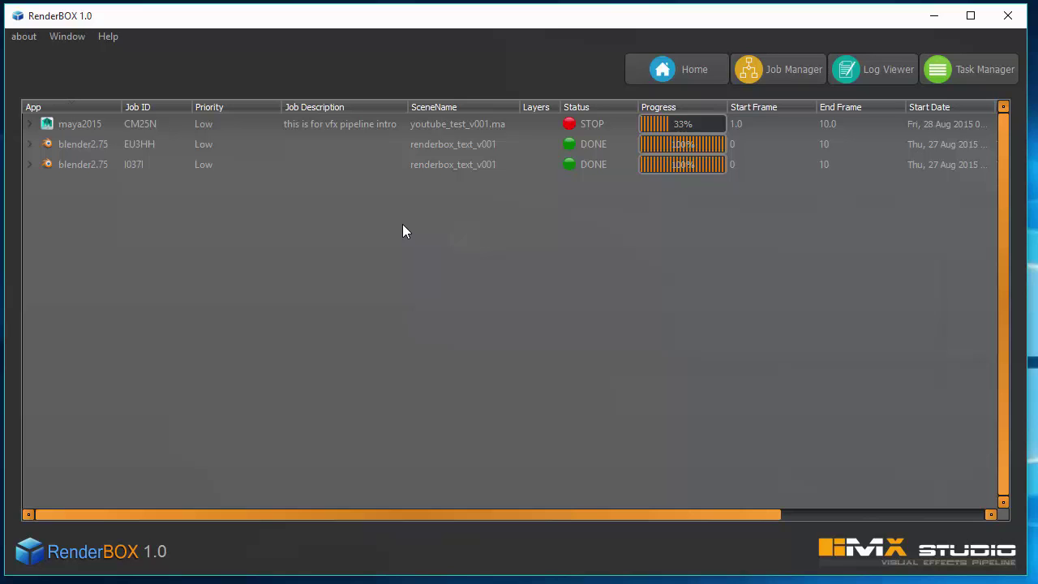
# Open the stopped Maya job's output folder and examine its rendered TIF frames.
pyautogui.click(438, 129)
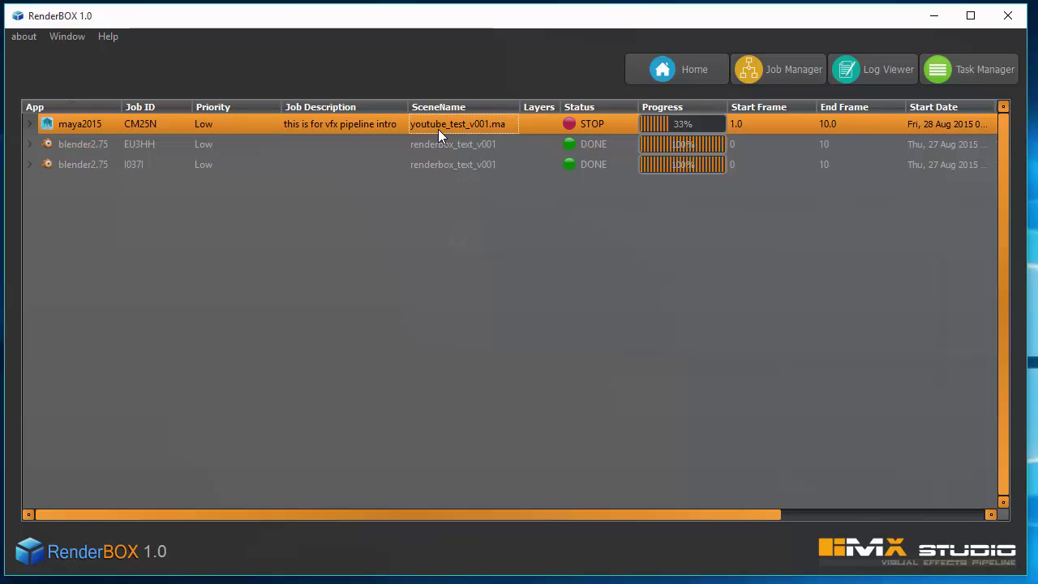
pyautogui.rightClick(438, 129)
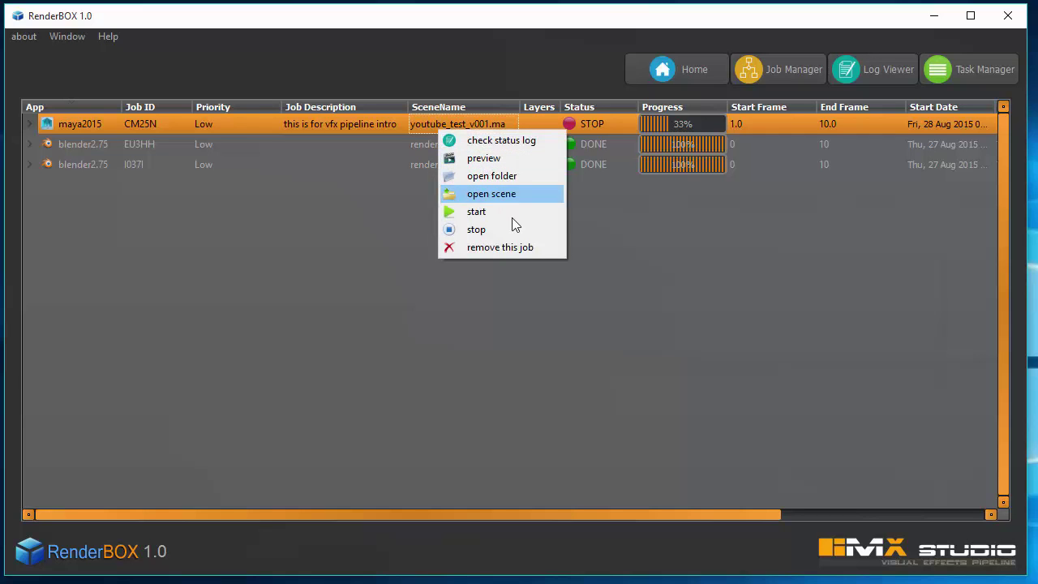
pyautogui.click(519, 177)
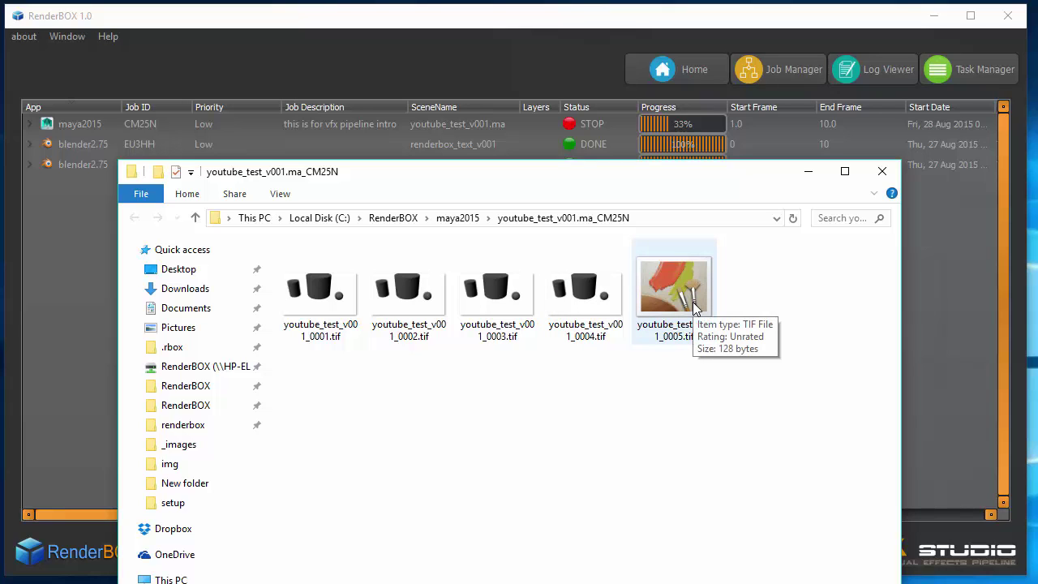
# Restart the stopped Maya job, watch its frames render in the output folder, and minimize the folder window.
pyautogui.click(461, 125)
pyautogui.rightClick(461, 125)
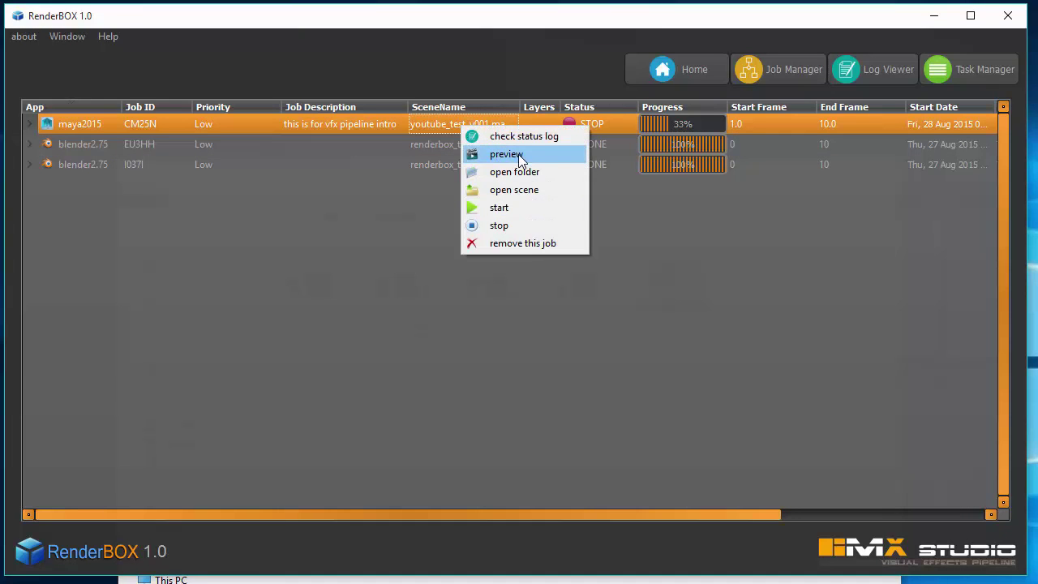
pyautogui.click(532, 207)
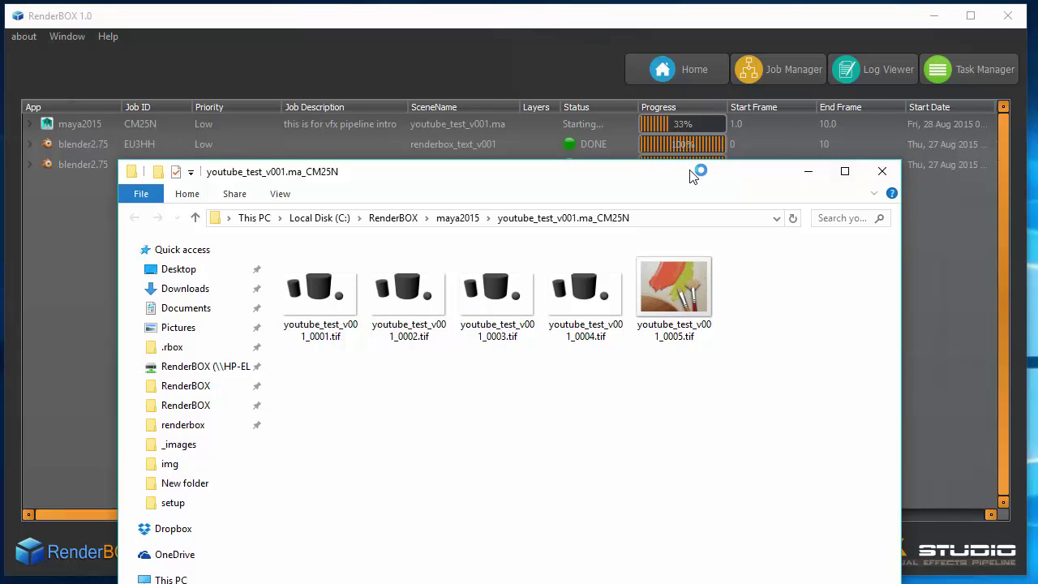
pyautogui.moveTo(680, 171); pyautogui.dragTo(679, 162)
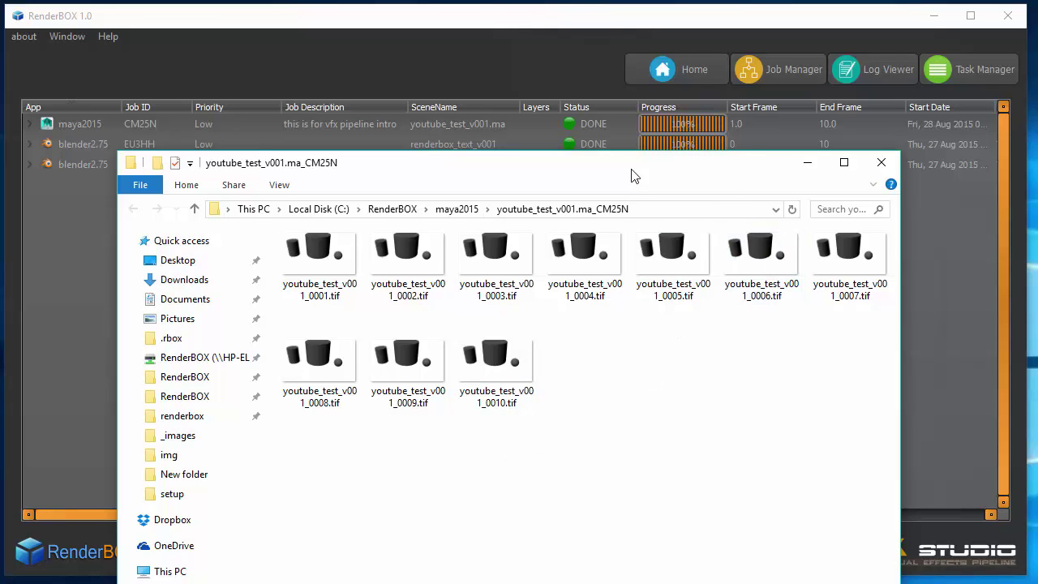
pyautogui.click(817, 166)
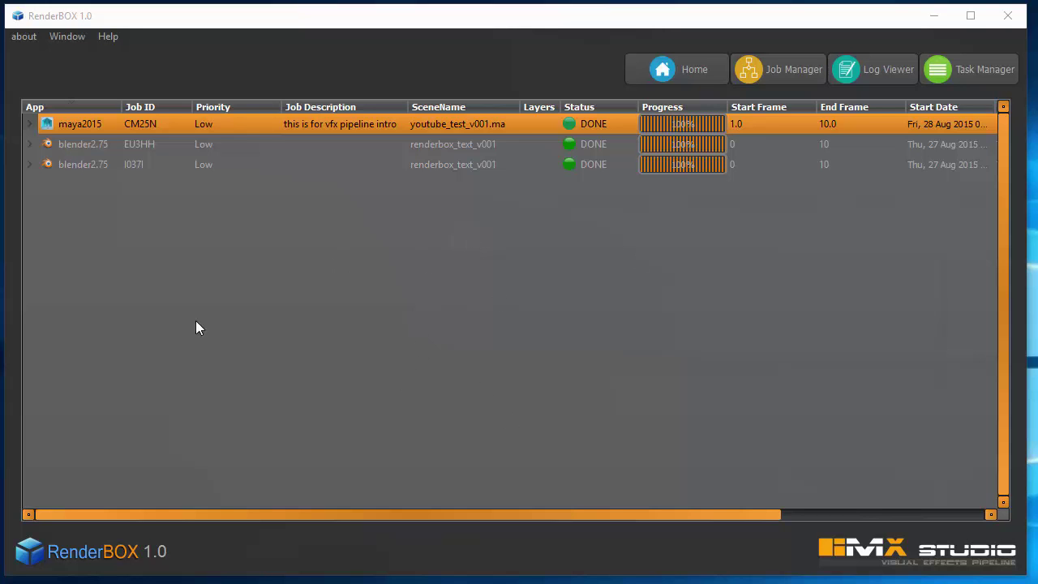
# Launch Blender and open the recent file renderbox_text_v001.blend.
pyautogui.press('super')
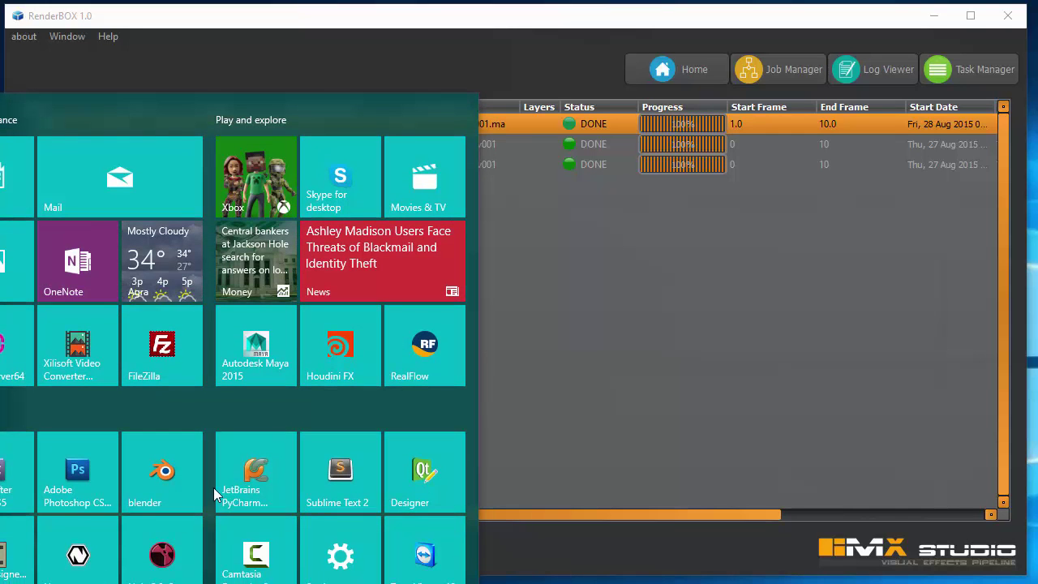
pyautogui.click(327, 434)
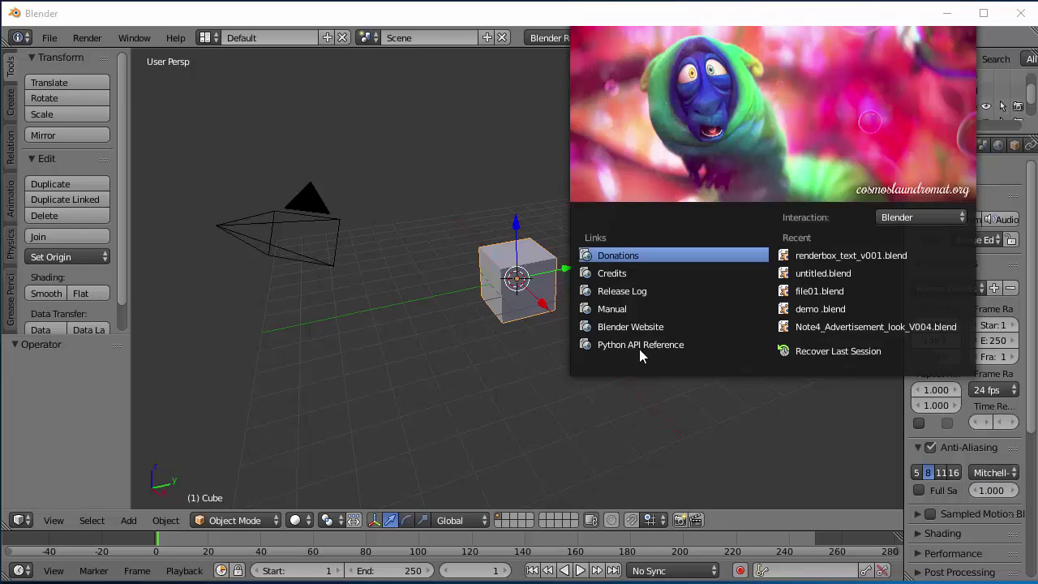
pyautogui.click(835, 260)
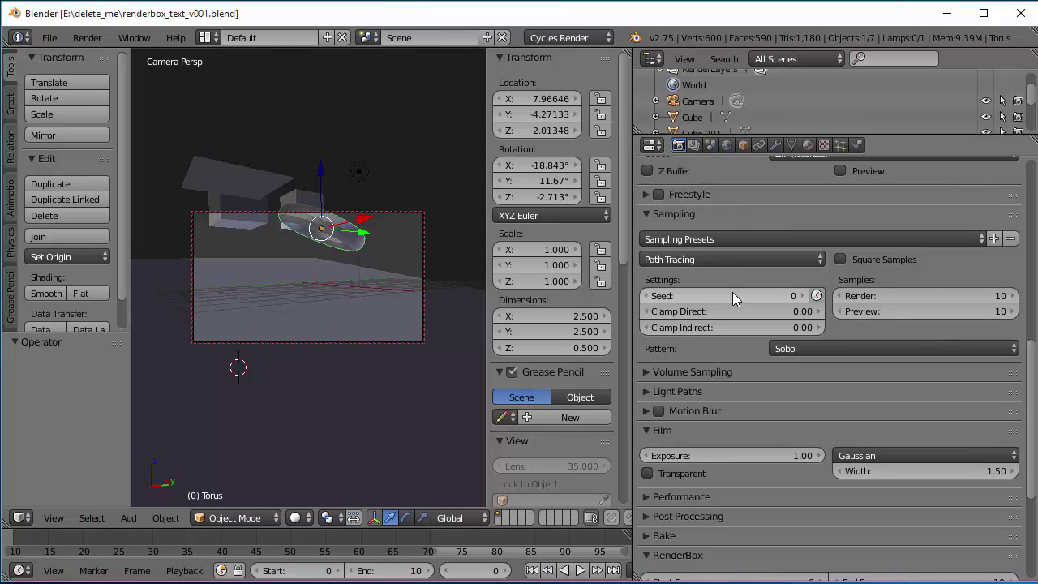
pyautogui.press('h')
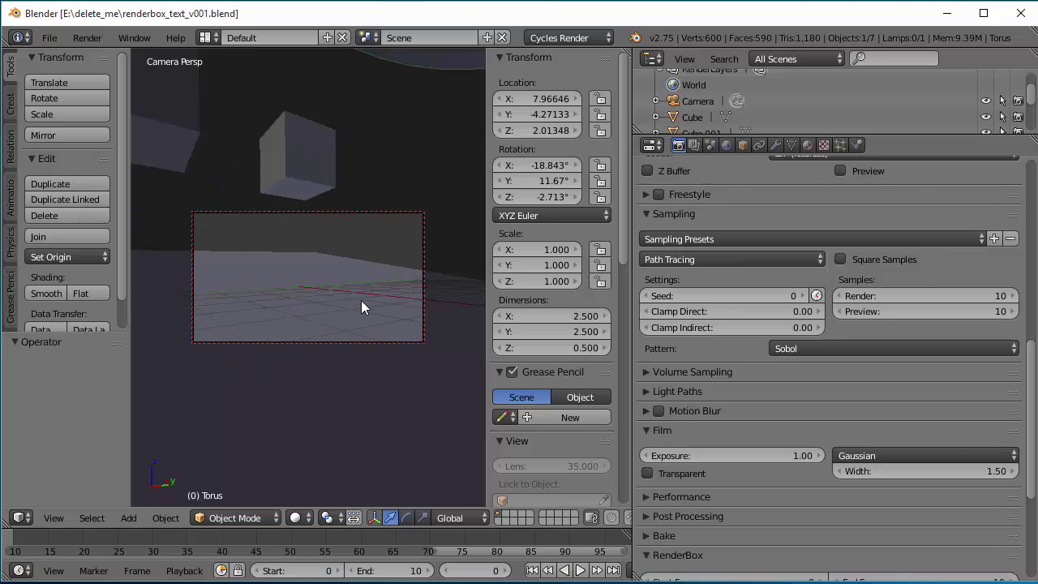
# Examine the RenderBox add-on's details in Blender's user preferences under the RenderBox category, and close the preferences.
pyautogui.click(49, 38)
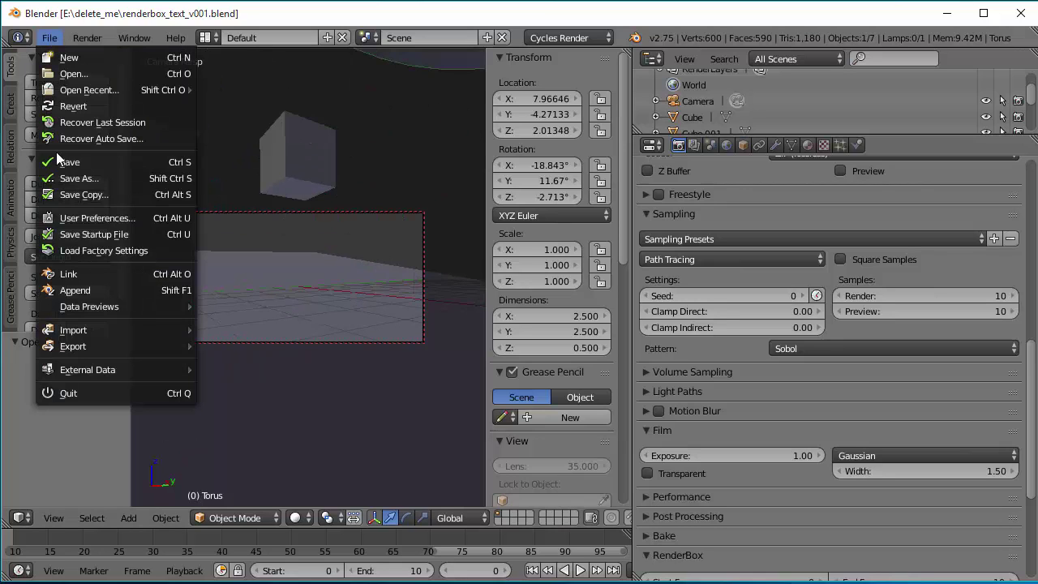
pyautogui.click(121, 224)
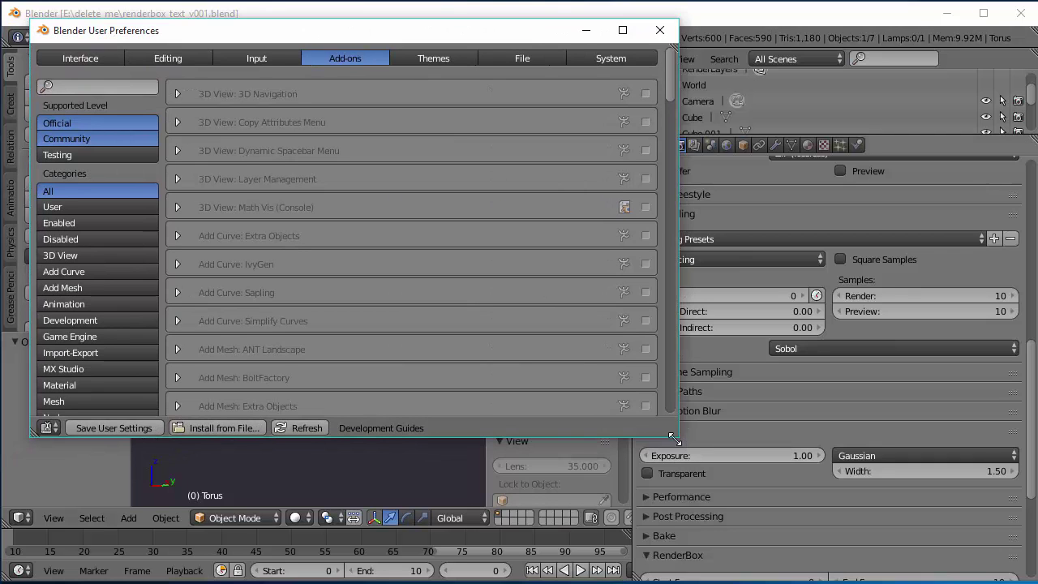
pyautogui.moveTo(677, 437); pyautogui.dragTo(1005, 576)
pyautogui.scroll(-5, 199, 347)
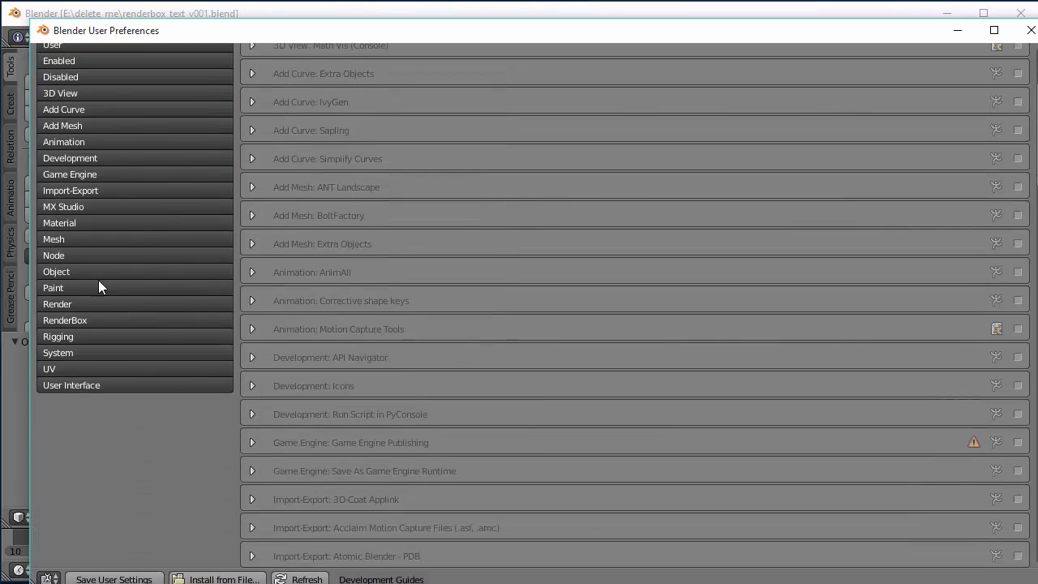
pyautogui.click(78, 323)
pyautogui.scroll(5, 823, 274)
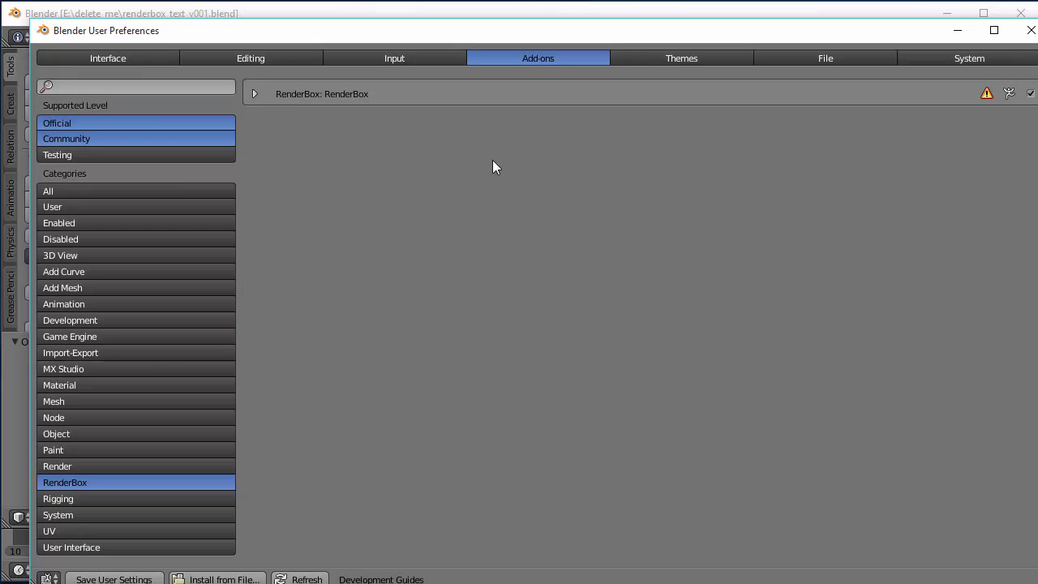
pyautogui.click(255, 94)
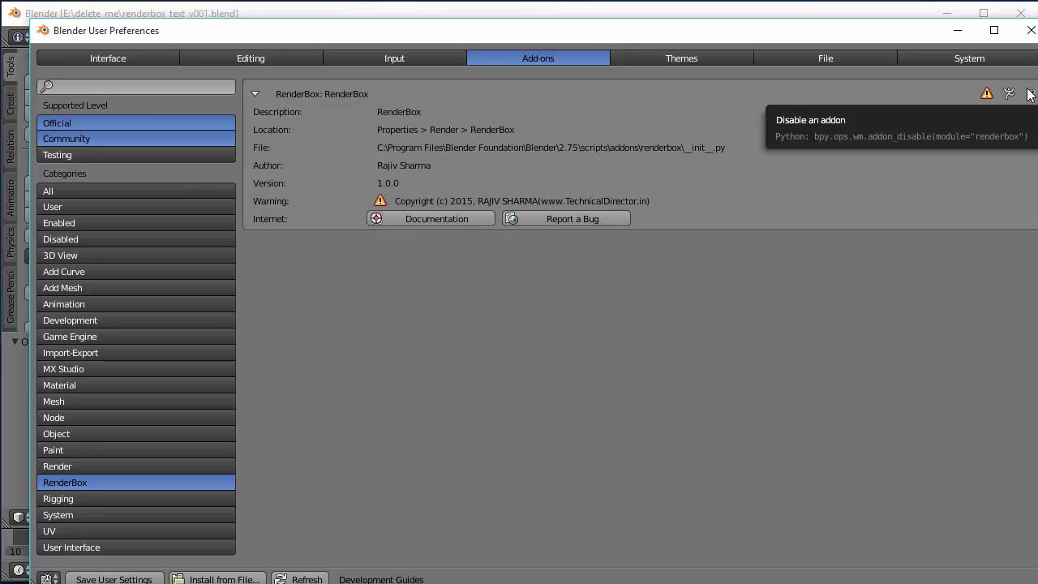
pyautogui.moveTo(614, 37); pyautogui.dragTo(490, 109)
pyautogui.click(906, 103)
# Set the start frame to 5 and the end frame to 15 in Blender's RenderBox render settings.
pyautogui.scroll(10, 861, 295)
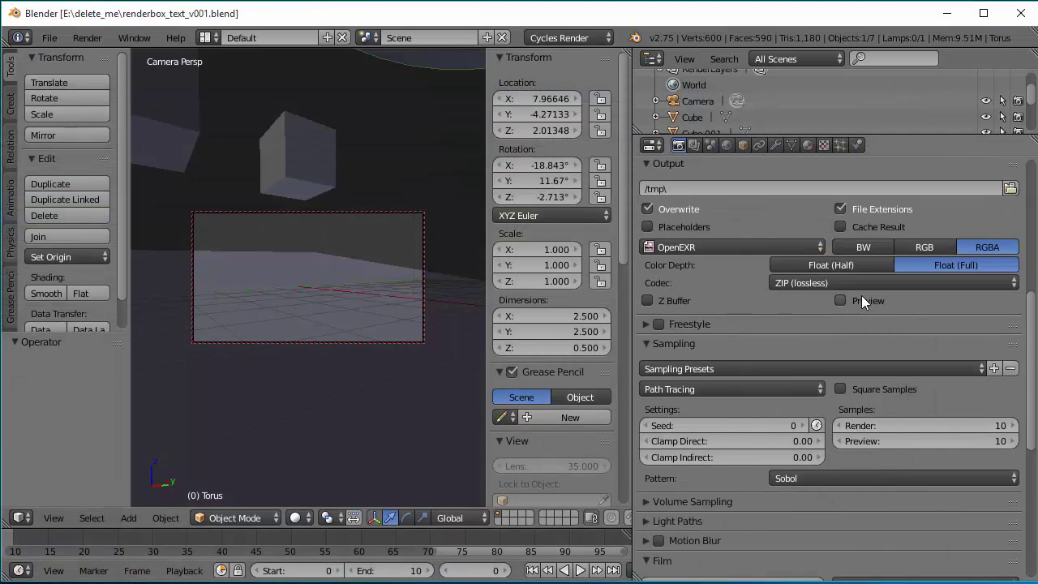
pyautogui.scroll(-18, 800, 350)
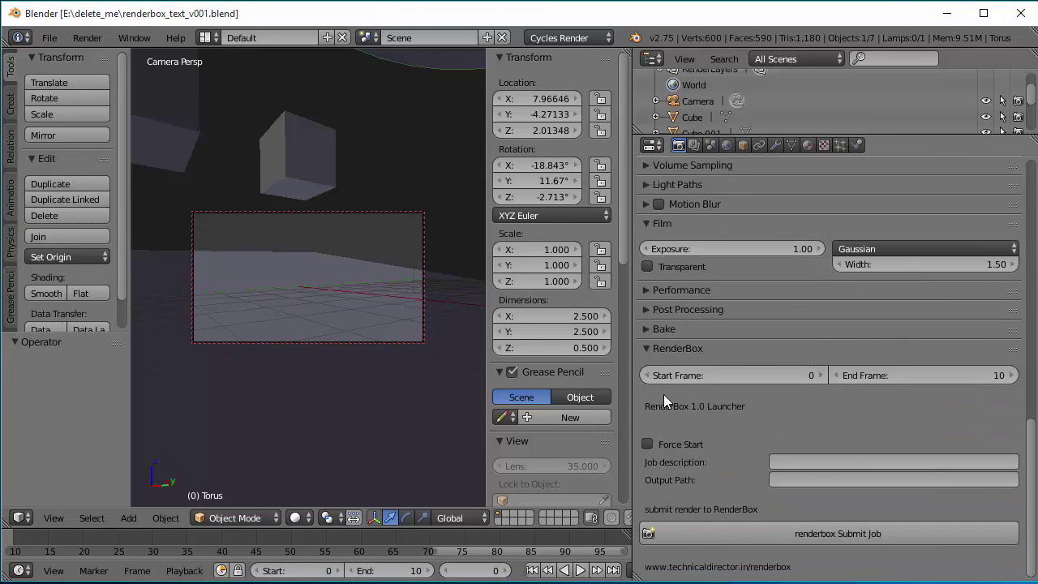
pyautogui.click(650, 345)
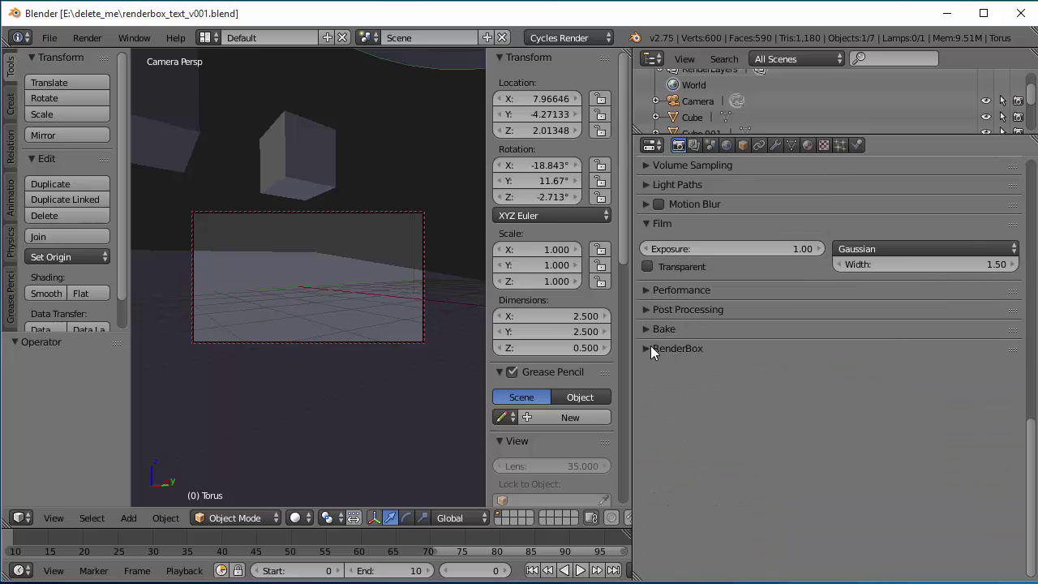
pyautogui.click(649, 354)
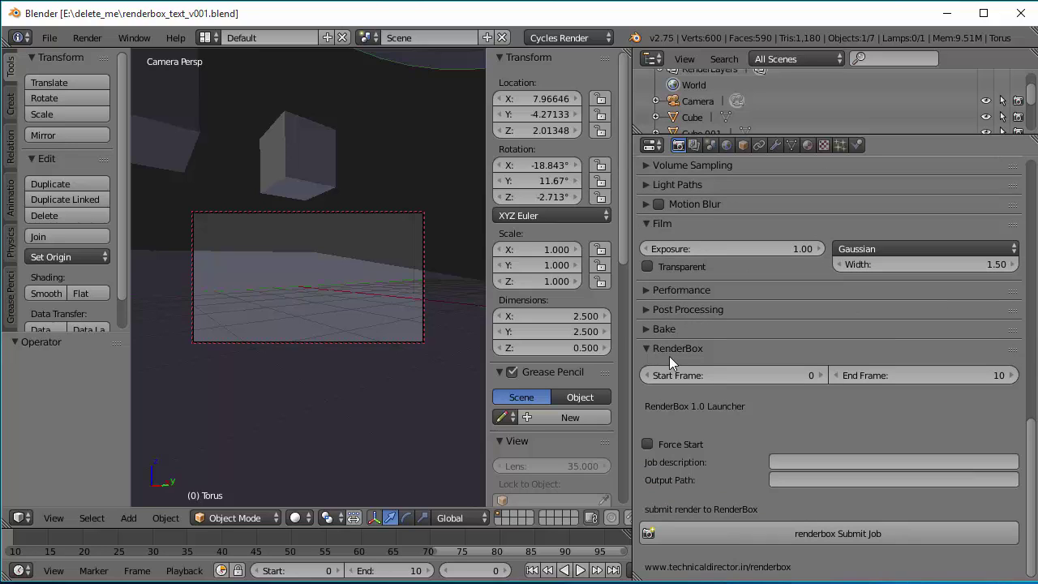
pyautogui.click(802, 380)
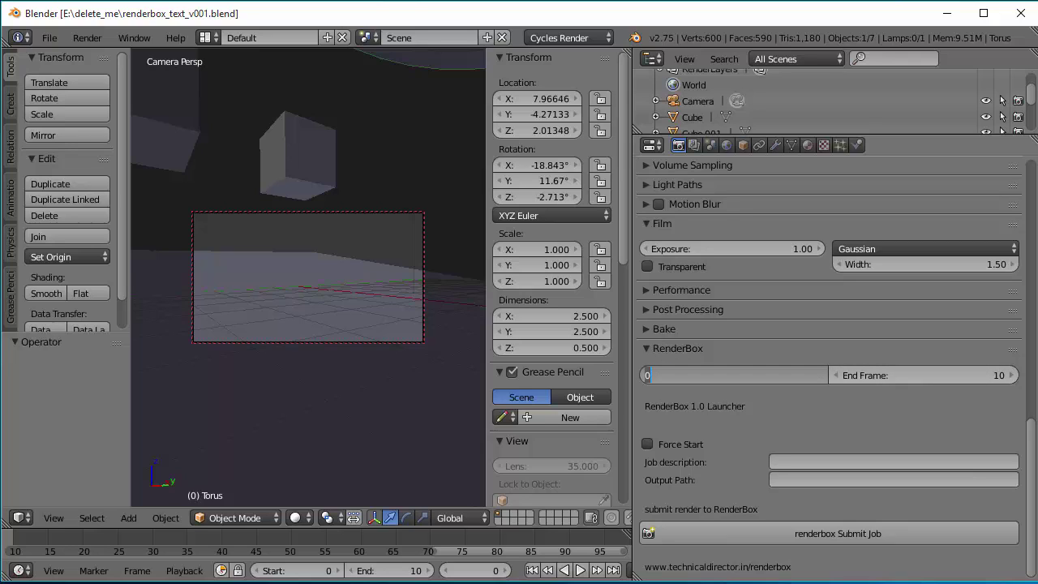
pyautogui.write('5')
pyautogui.click(979, 373)
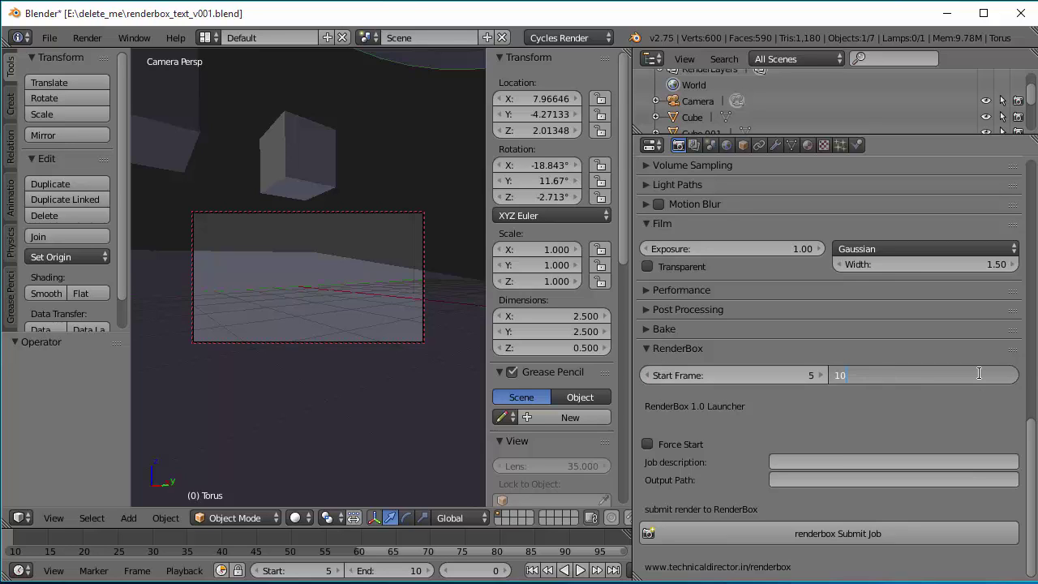
pyautogui.write('15')
pyautogui.press('Return')
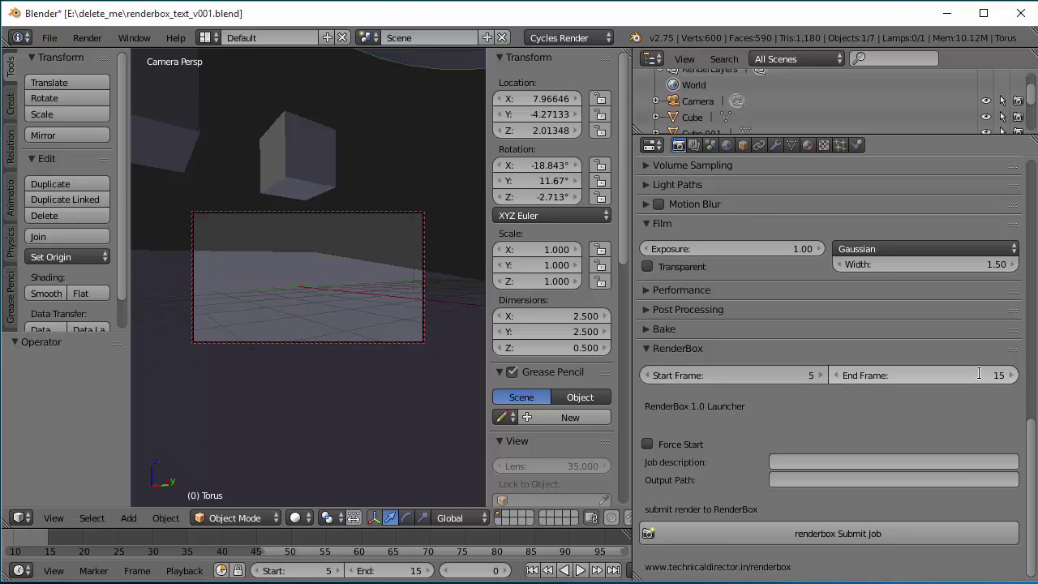
# Enter "vfx pipeline blender" as the RenderBox job description and leave the output path empty.
pyautogui.click(845, 460)
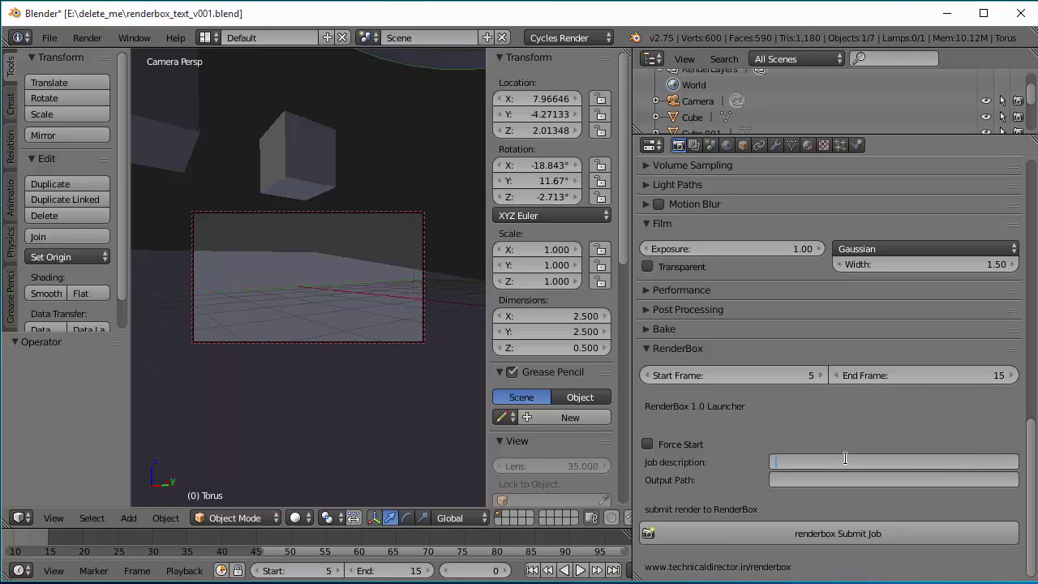
pyautogui.write('vfx pipeline bl')
pyautogui.write('ender')
pyautogui.press('Return')
pyautogui.click(815, 480)
# Submit the Blender scene to RenderBOX and close the confirmation message.
pyautogui.click(861, 533)
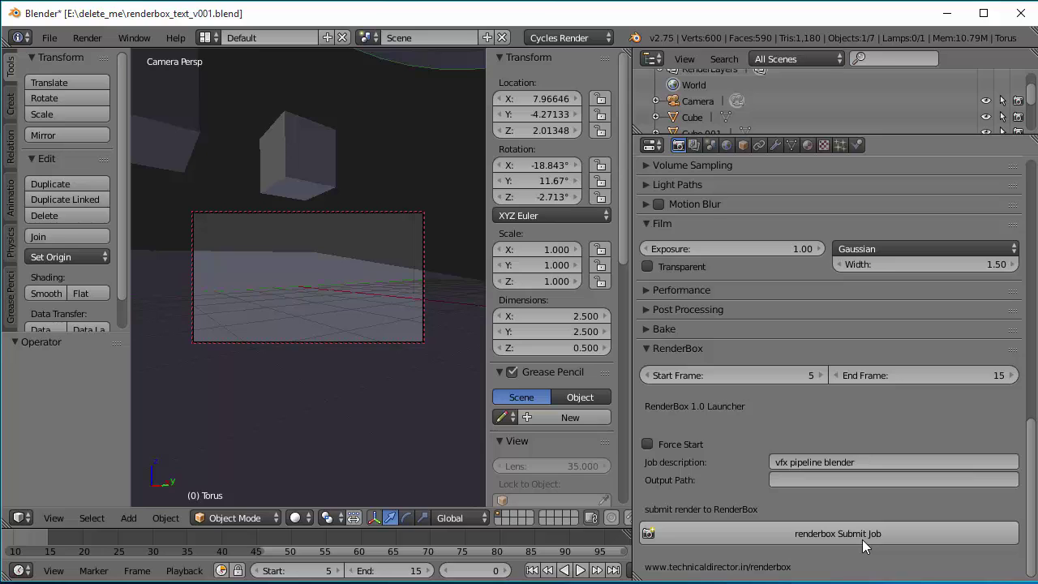
pyautogui.click(862, 535)
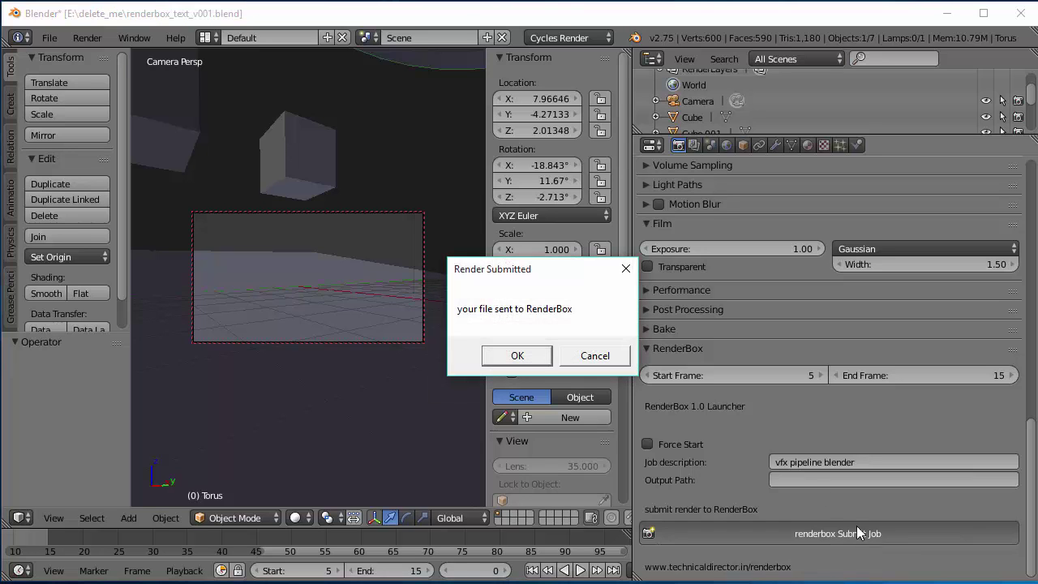
pyautogui.click(510, 358)
# Minimize Blender to return to RenderBOX and select the "vfx pipeline blender" job in Job Manager.
pyautogui.click(946, 14)
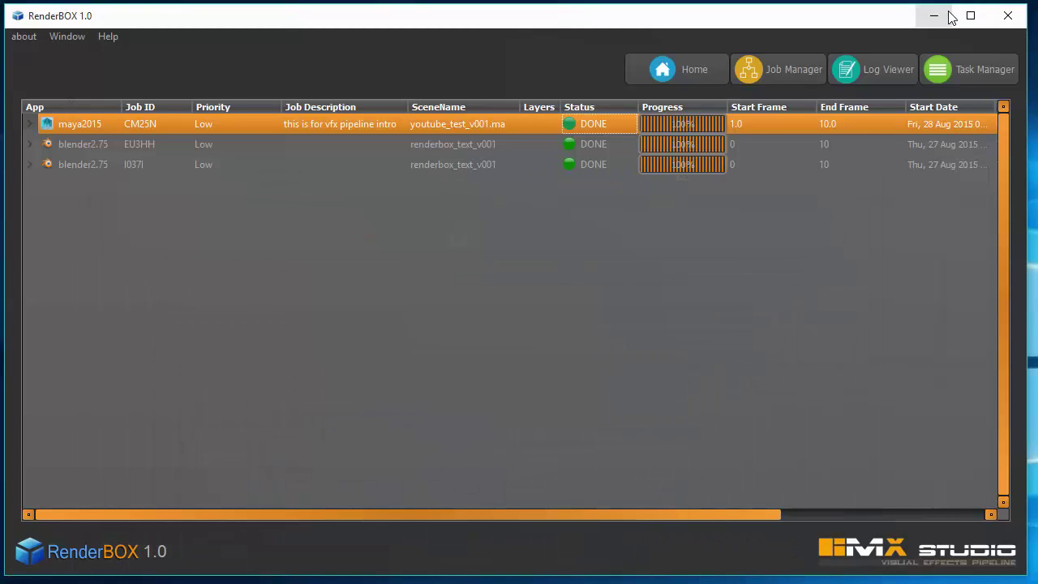
pyautogui.click(430, 254)
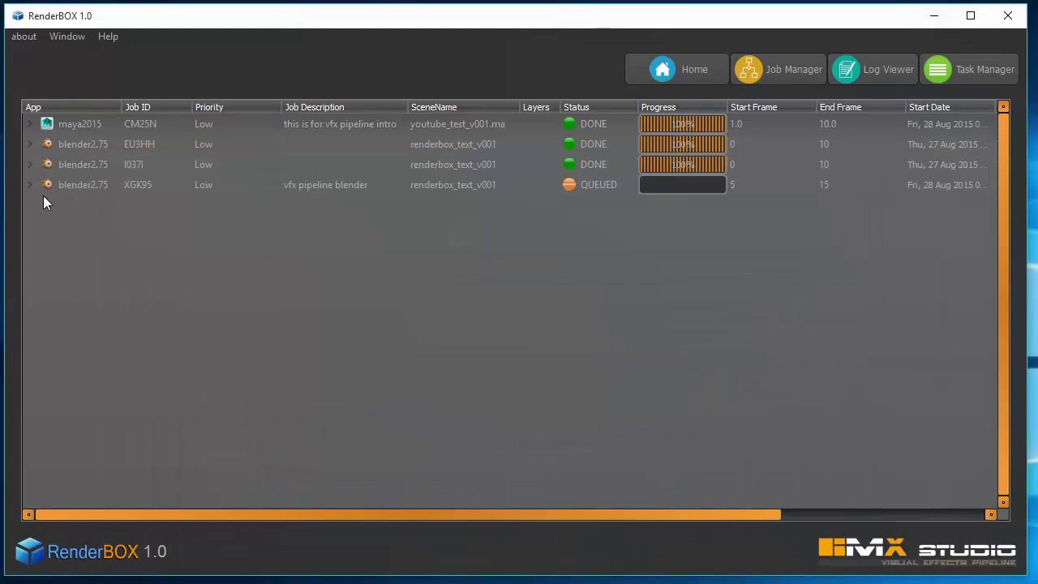
pyautogui.click(54, 191)
pyautogui.click(368, 182)
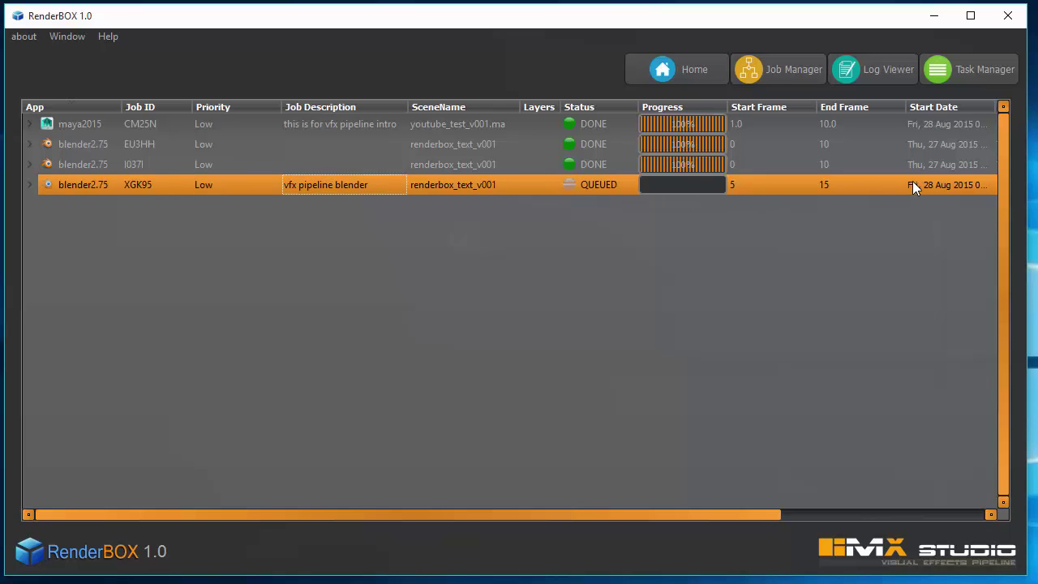
# Widen the Start Date and End Date columns in the job list to read each job's full timestamps.
pyautogui.moveTo(655, 515); pyautogui.dragTo(886, 504)
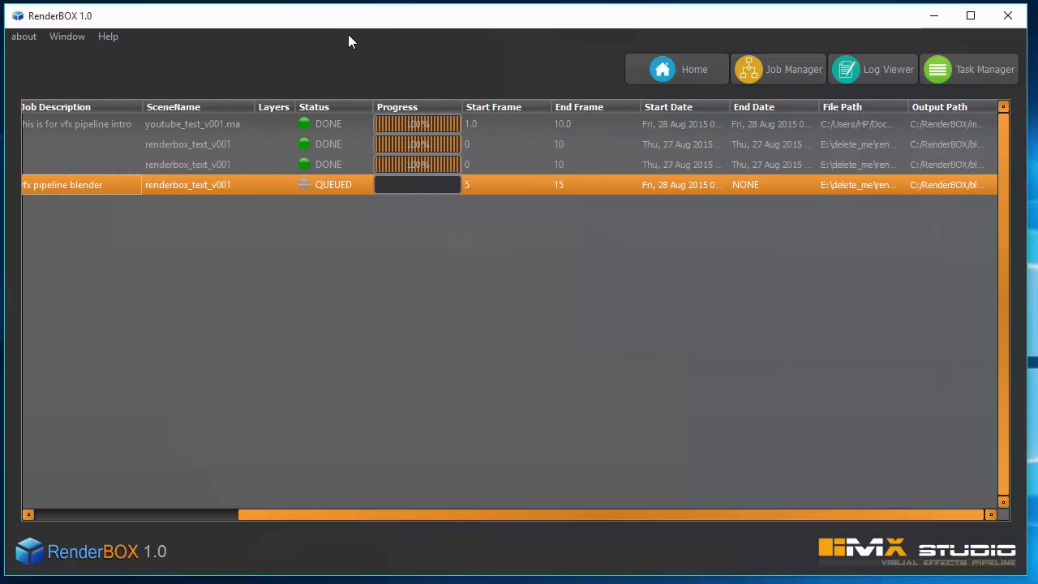
pyautogui.click(417, 123)
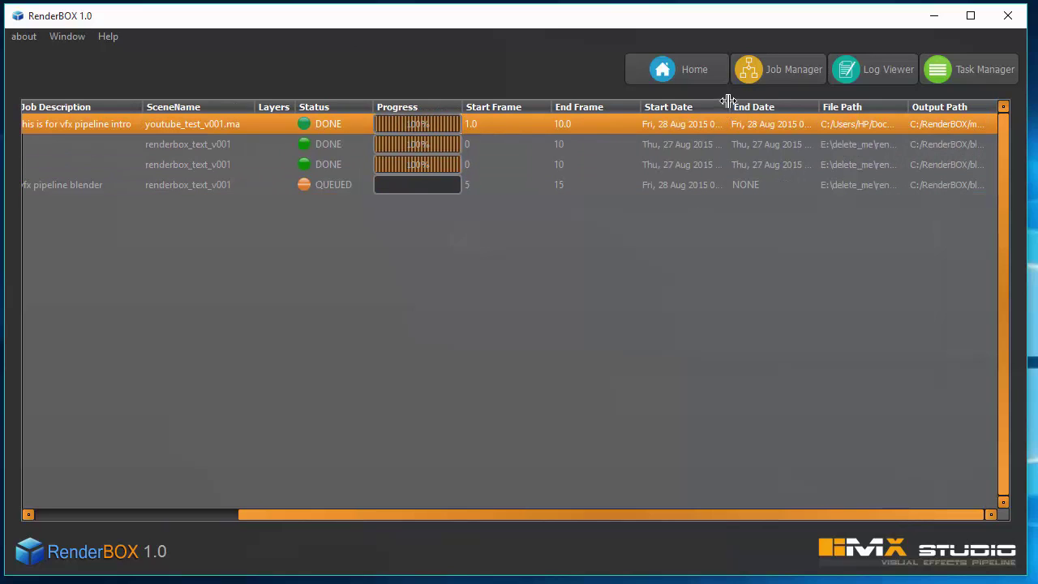
pyautogui.moveTo(730, 107); pyautogui.dragTo(762, 106)
pyautogui.keyDown('ctrl'); pyautogui.click(697, 143); pyautogui.keyUp('ctrl')
pyautogui.click(717, 128)
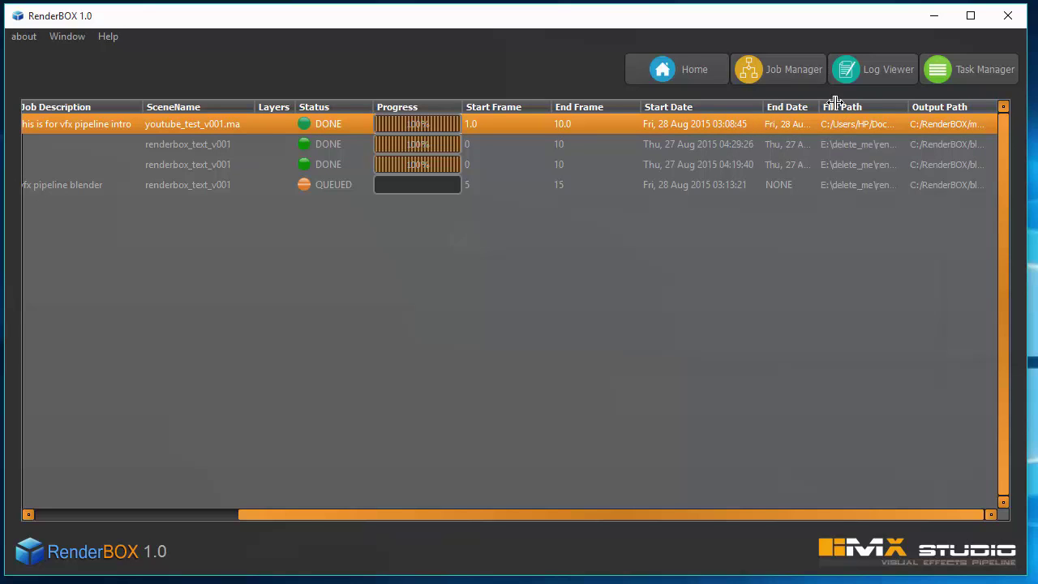
pyautogui.moveTo(821, 104); pyautogui.dragTo(924, 97)
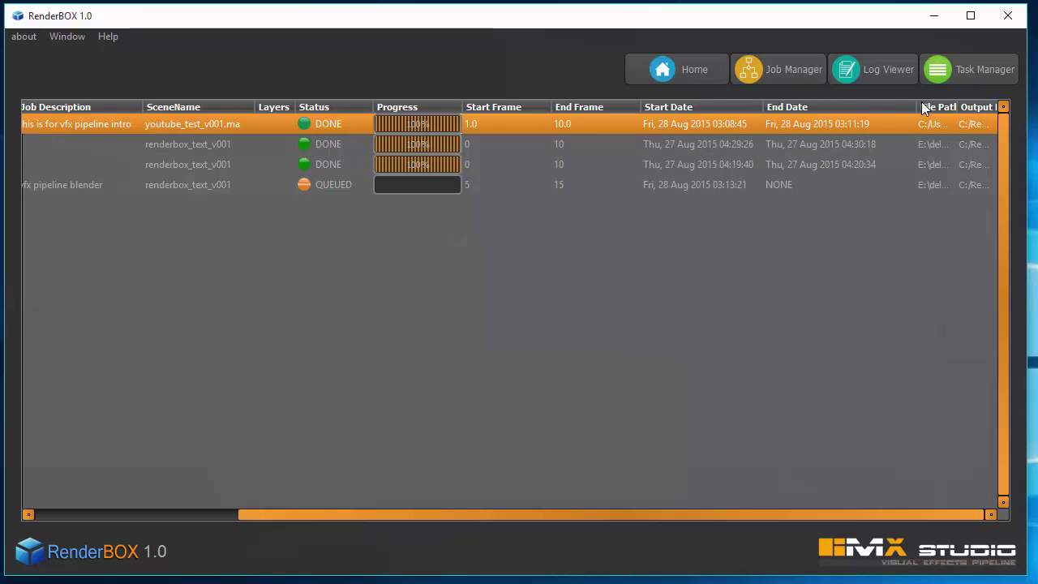
pyautogui.moveTo(921, 103); pyautogui.dragTo(957, 132)
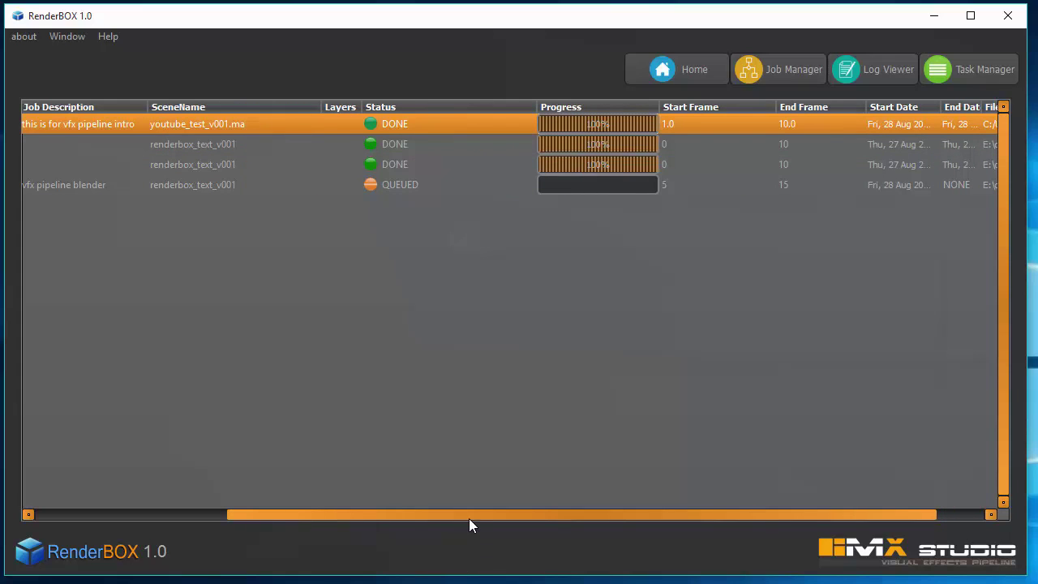
# Select the "vfx pipeline blender" job and check the render files and system statistics on the Home page.
pyautogui.moveTo(469, 519); pyautogui.dragTo(65, 500)
pyautogui.click(375, 250)
pyautogui.click(371, 187)
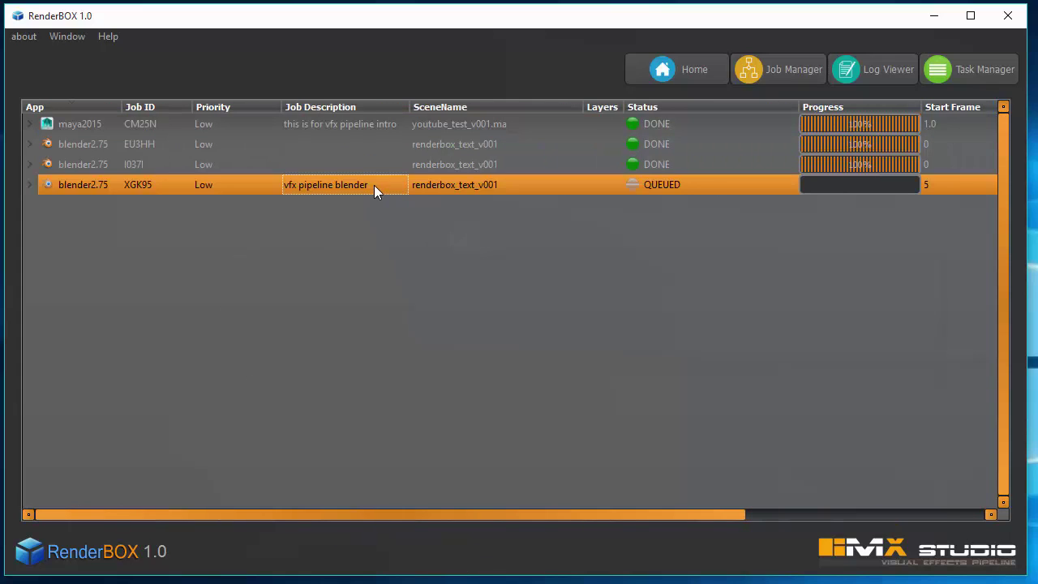
pyautogui.click(674, 72)
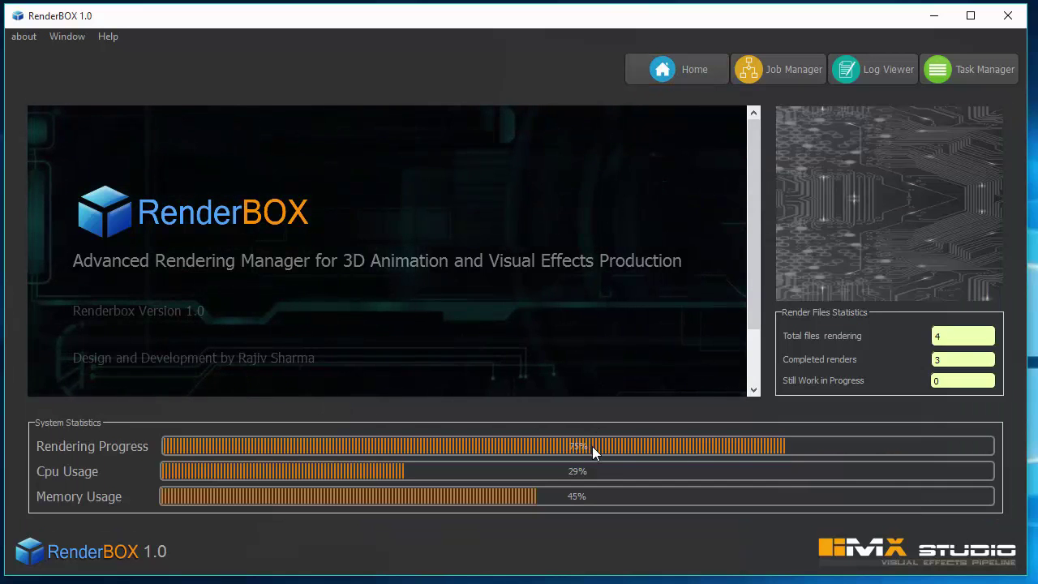
# Return to Job Manager and start rendering the queued "vfx pipeline blender" job.
pyautogui.click(788, 65)
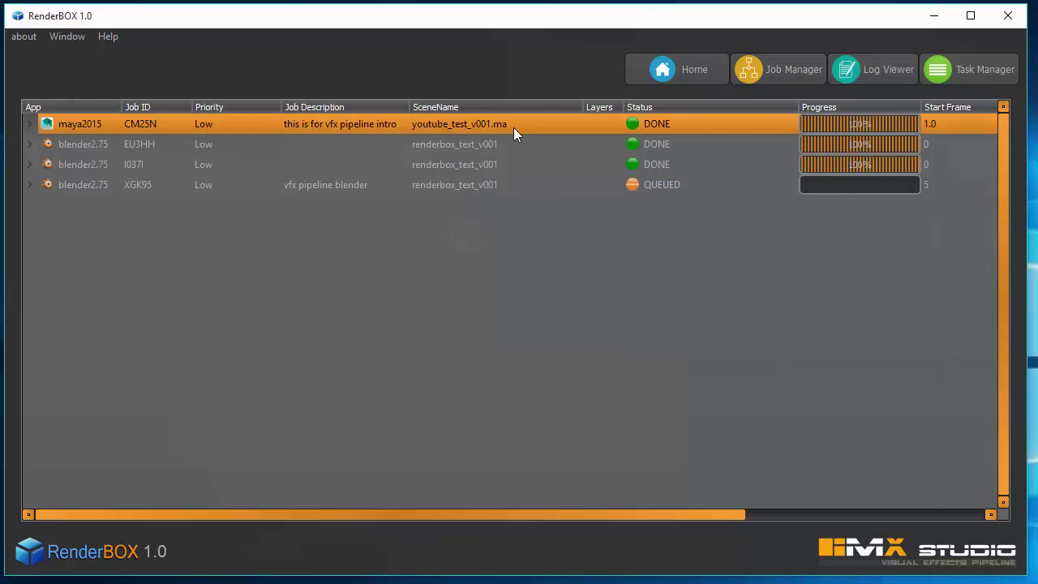
pyautogui.rightClick(346, 187)
pyautogui.click(409, 278)
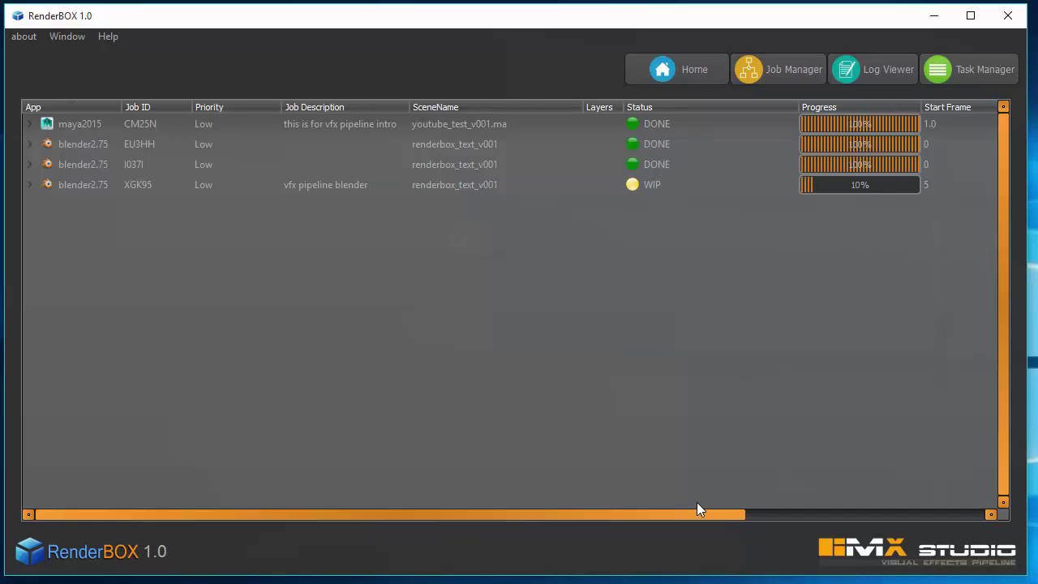
# Check the CPU and memory load on the Home page and in Task Manager, and return to Job Manager to follow the render's progress.
pyautogui.moveTo(723, 514); pyautogui.dragTo(864, 515)
pyautogui.click(684, 68)
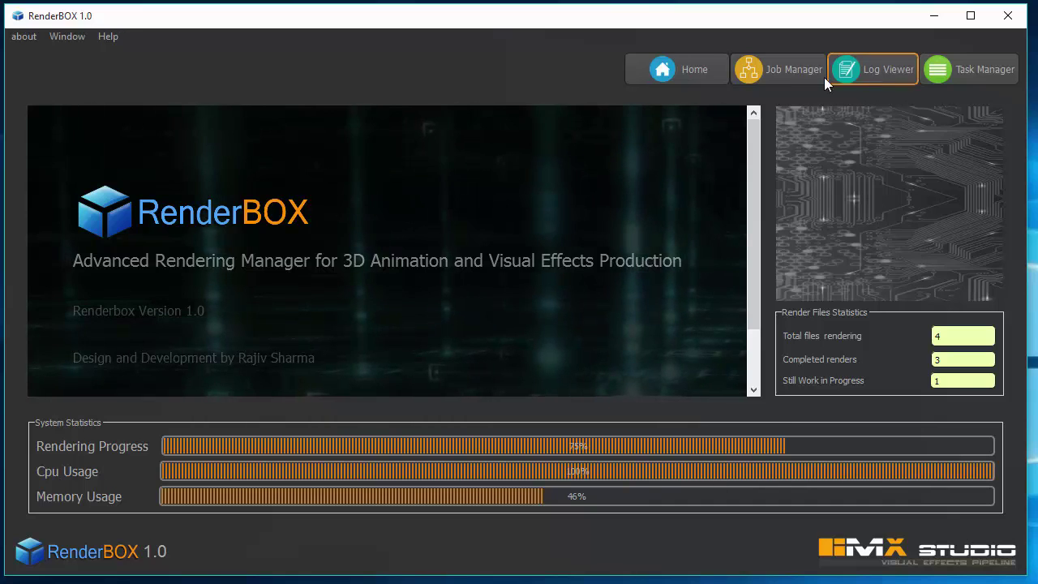
pyautogui.click(960, 79)
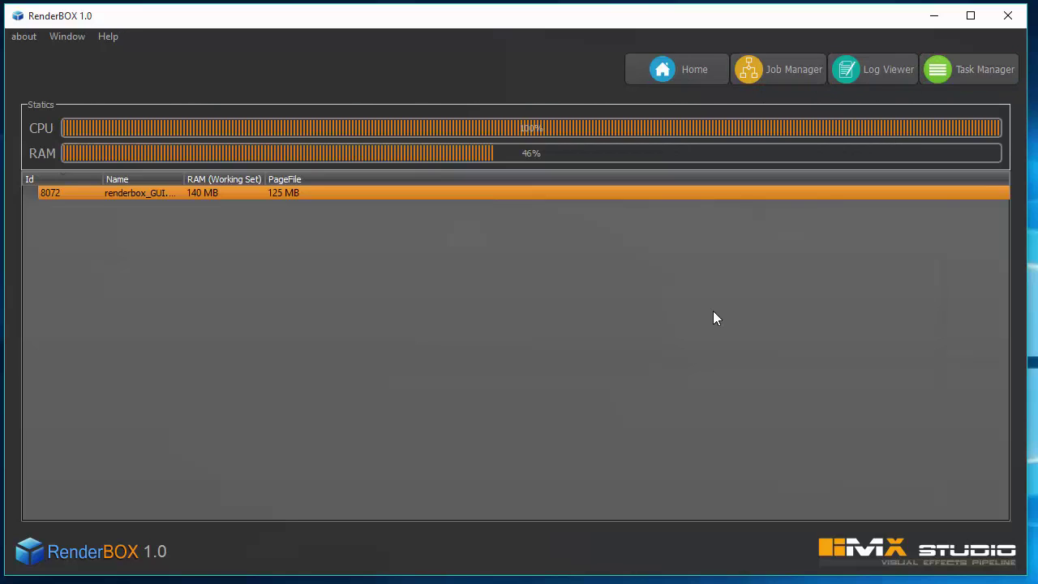
pyautogui.click(805, 72)
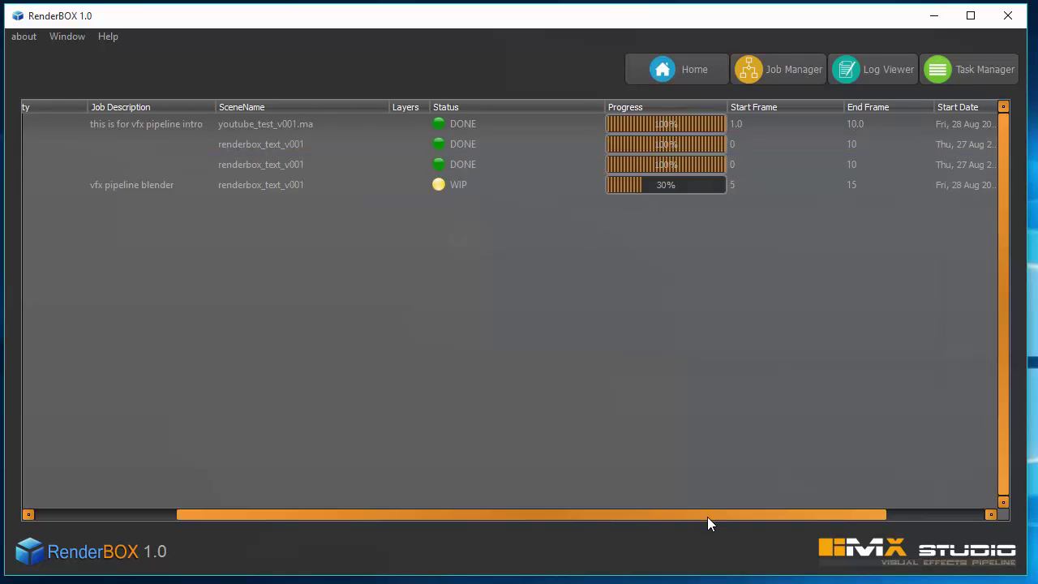
pyautogui.moveTo(707, 517); pyautogui.dragTo(521, 523)
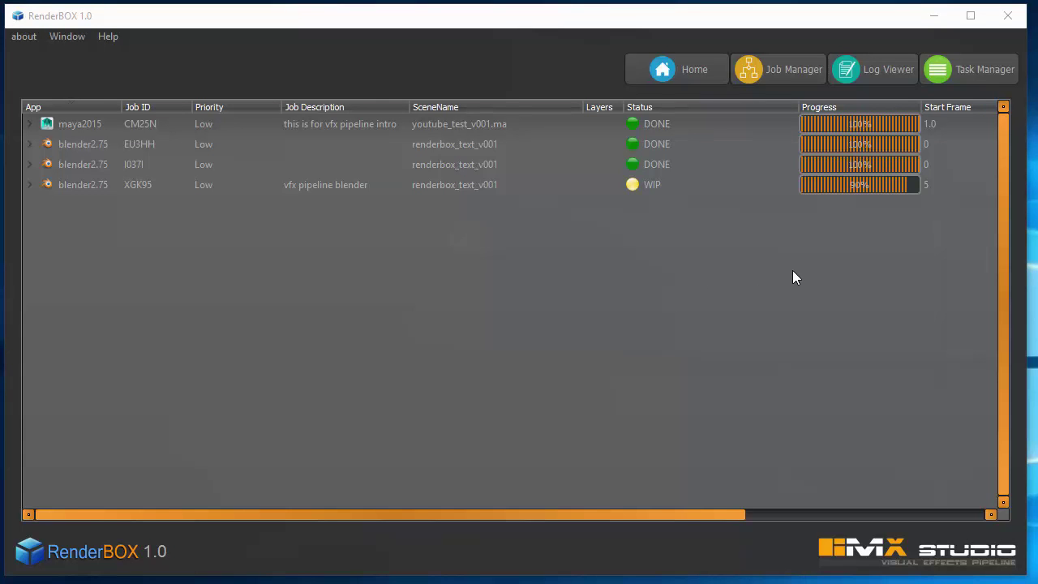
# Select the two completed Blender jobs without a description together and apply a job action to both.
pyautogui.click(435, 123)
pyautogui.click(341, 202)
pyautogui.click(402, 129)
pyautogui.click(445, 144)
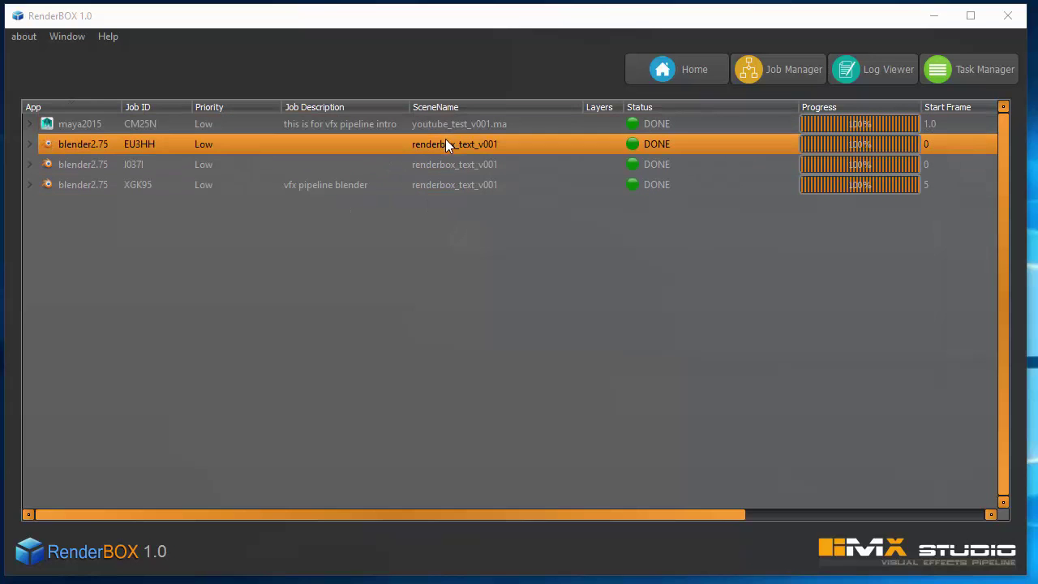
pyautogui.keyDown('ctrl'); pyautogui.click(451, 164); pyautogui.keyUp('ctrl')
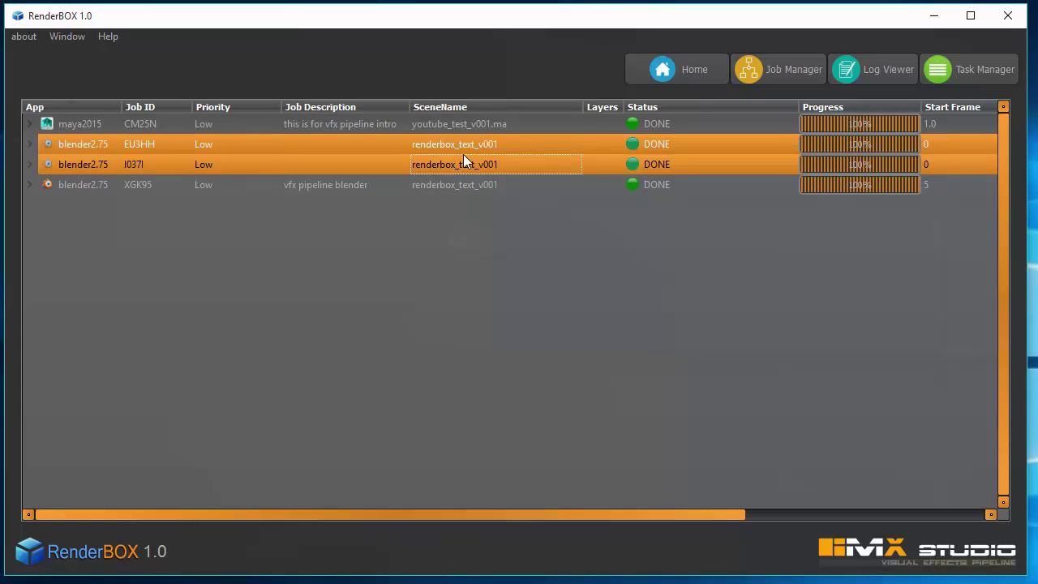
pyautogui.rightClick(464, 156)
pyautogui.click(526, 300)
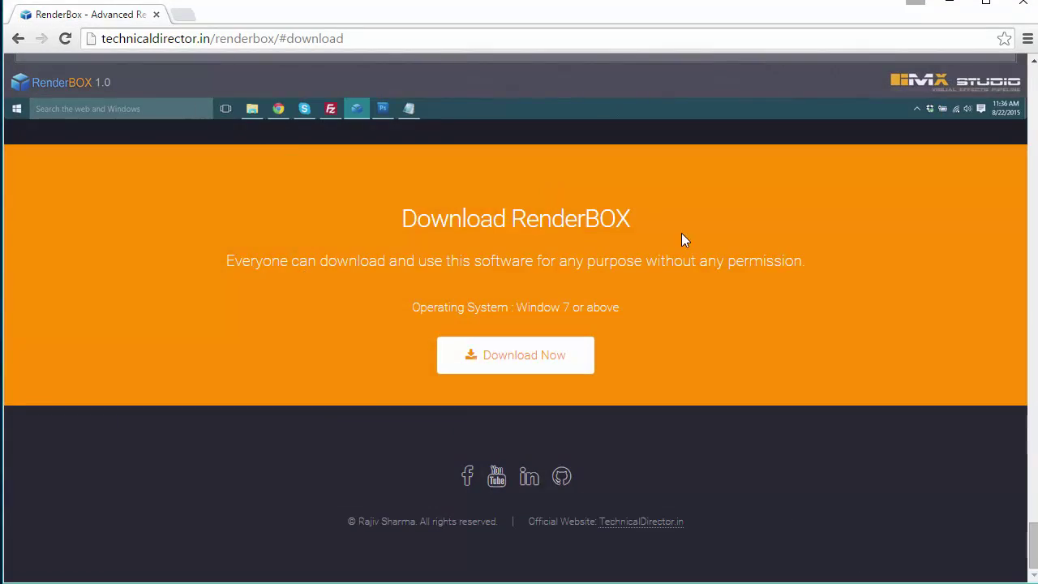
# Switch to the RenderBOX website in Chrome and look through the software screenshots above the download section.
pyautogui.scroll(20, 681, 235)
pyautogui.scroll(20, 681, 235)
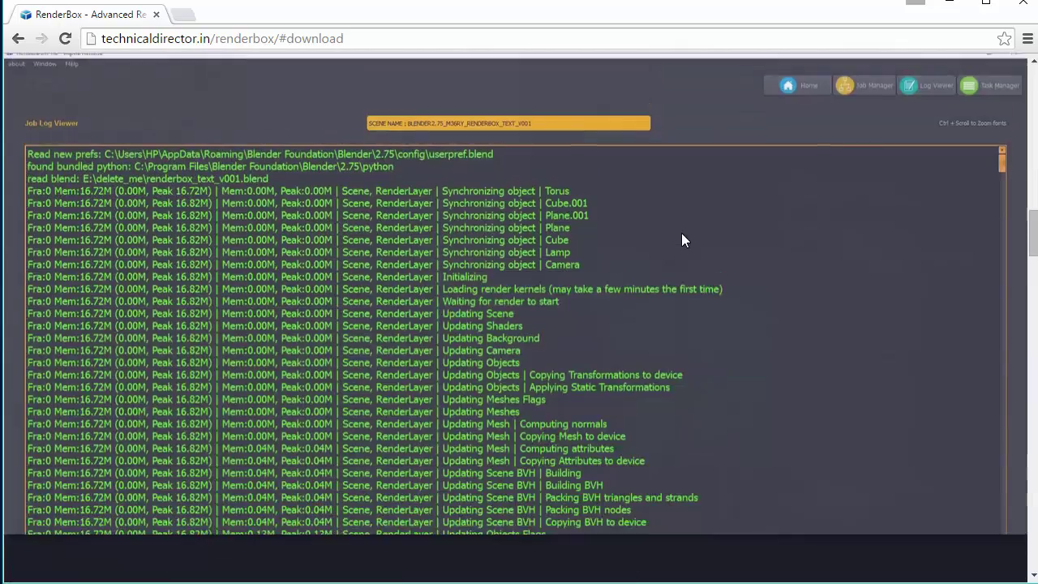